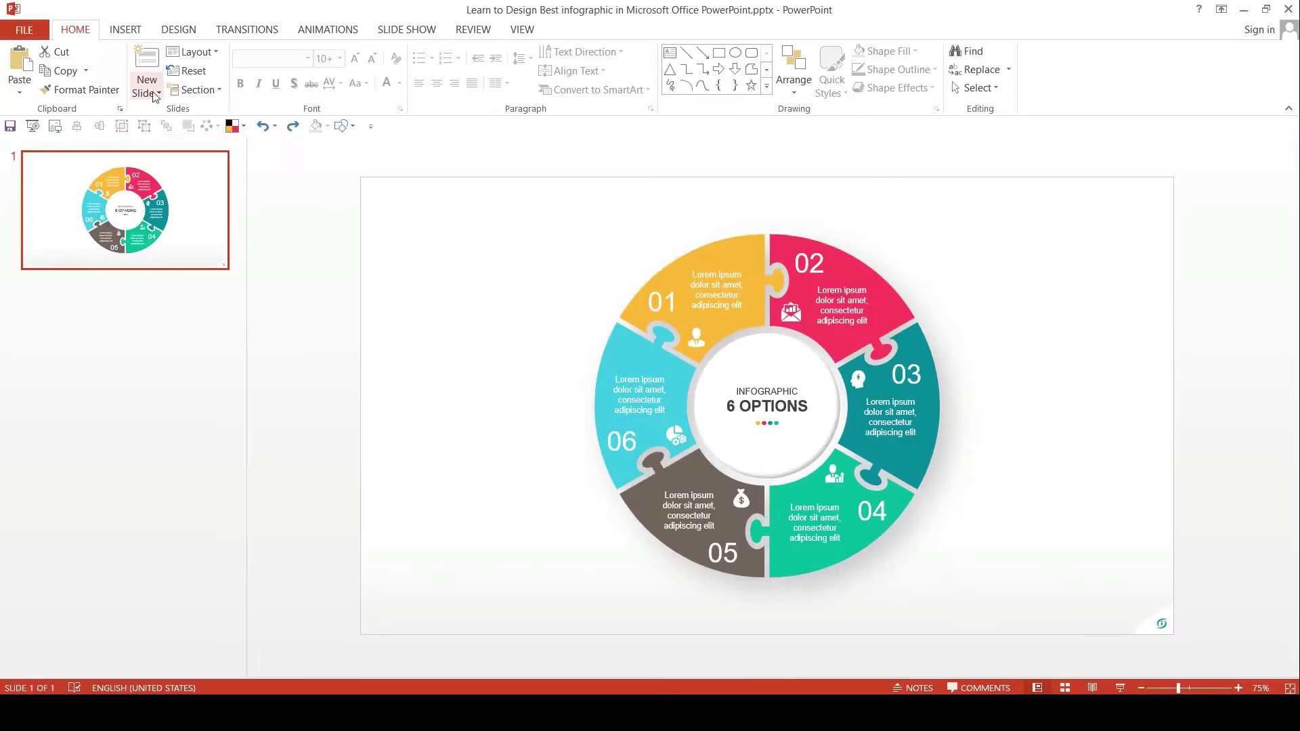
Add a new Blank-layout slide 2 after the puzzle infographic slide
{"action": "left_click", "coordinate": [154, 95]}
{"action": "left_click", "coordinate": [170, 144]}
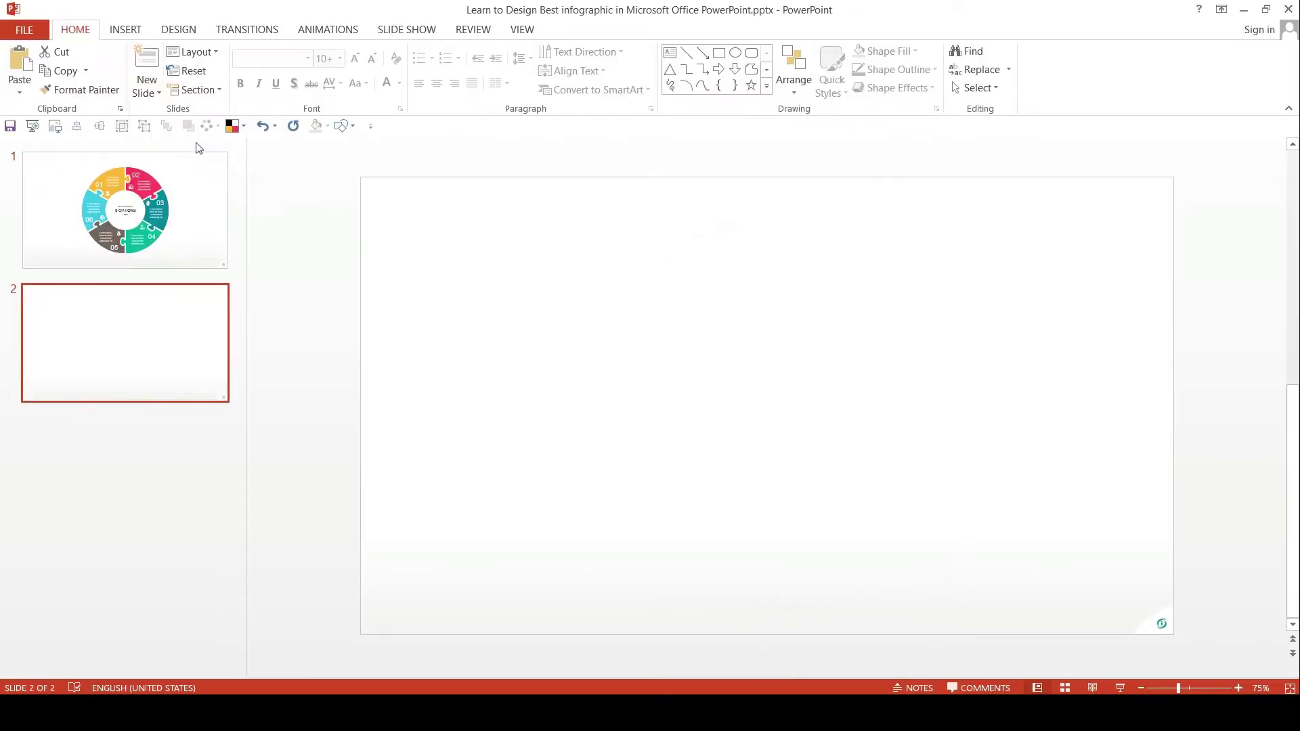
{"action": "left_click", "coordinate": [136, 32]}
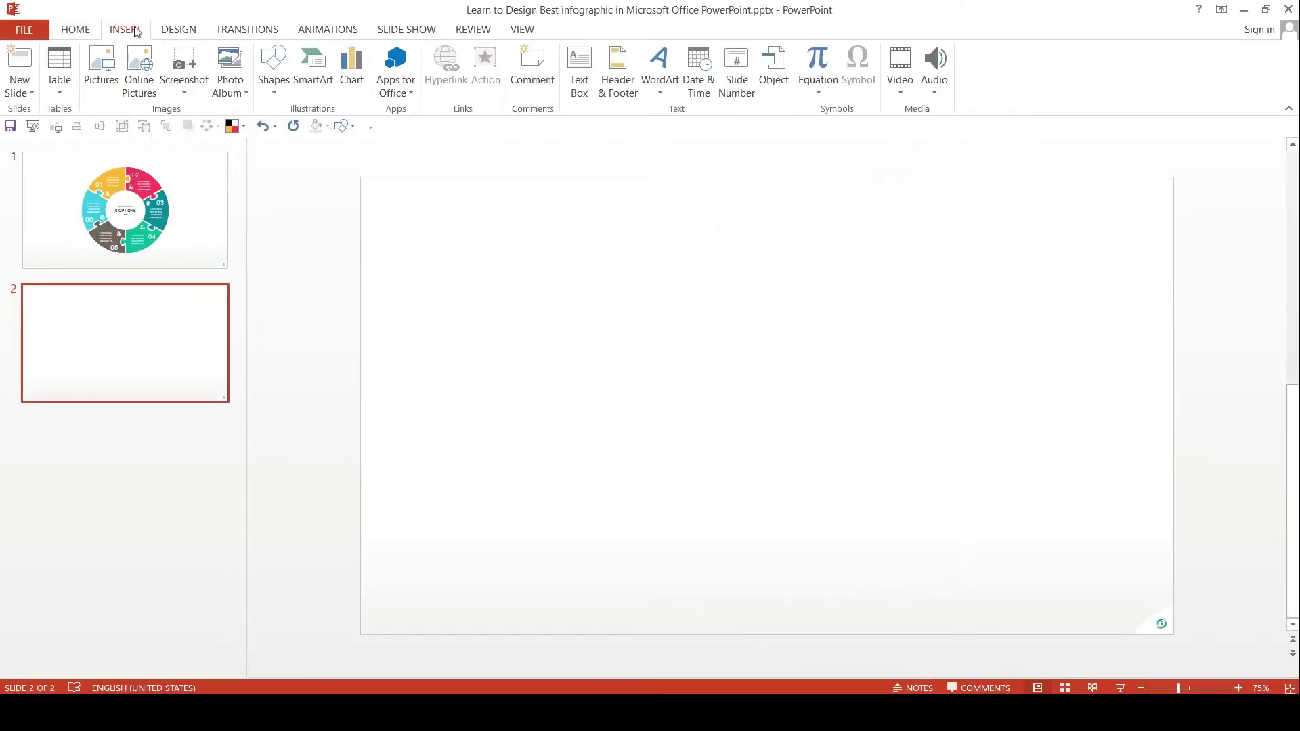
Insert a Pie > Doughnut chart onto slide 2
{"action": "left_click", "coordinate": [347, 77]}
{"action": "left_click", "coordinate": [737, 283]}
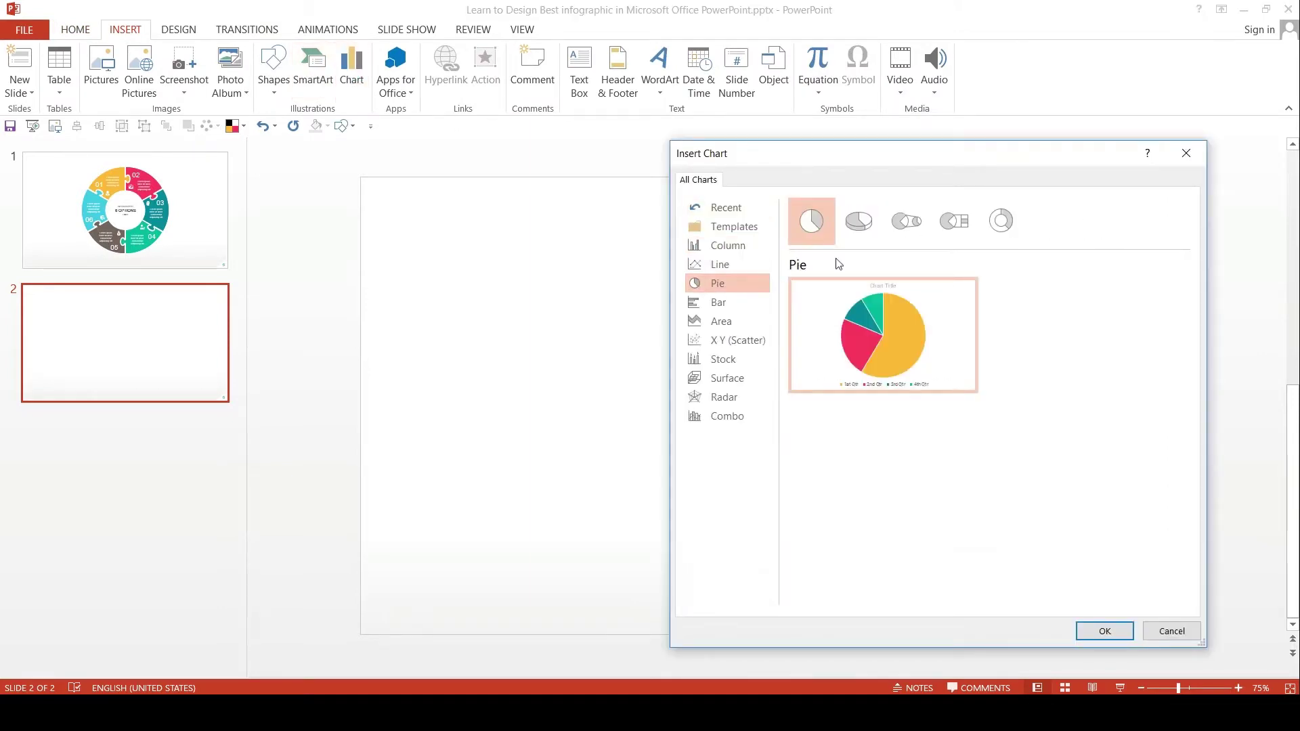
{"action": "left_click", "coordinate": [1008, 232]}
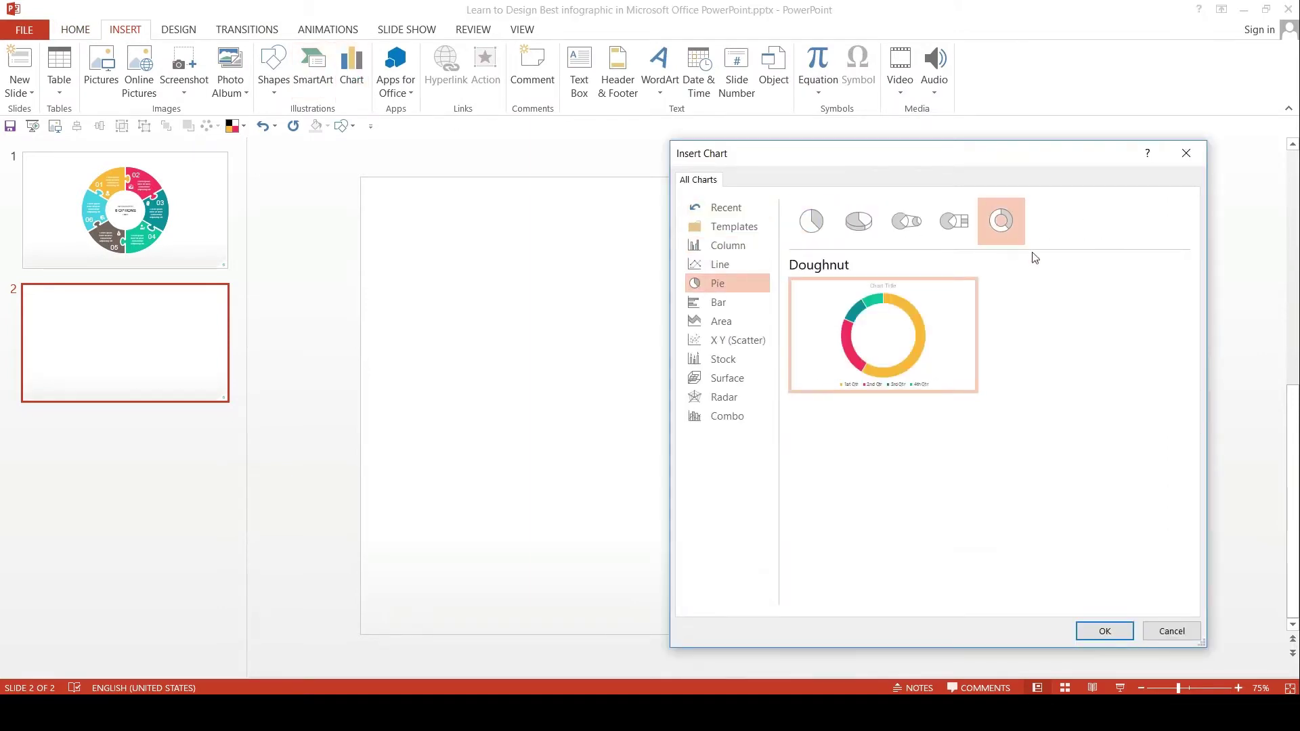
{"action": "left_click", "coordinate": [1106, 632]}
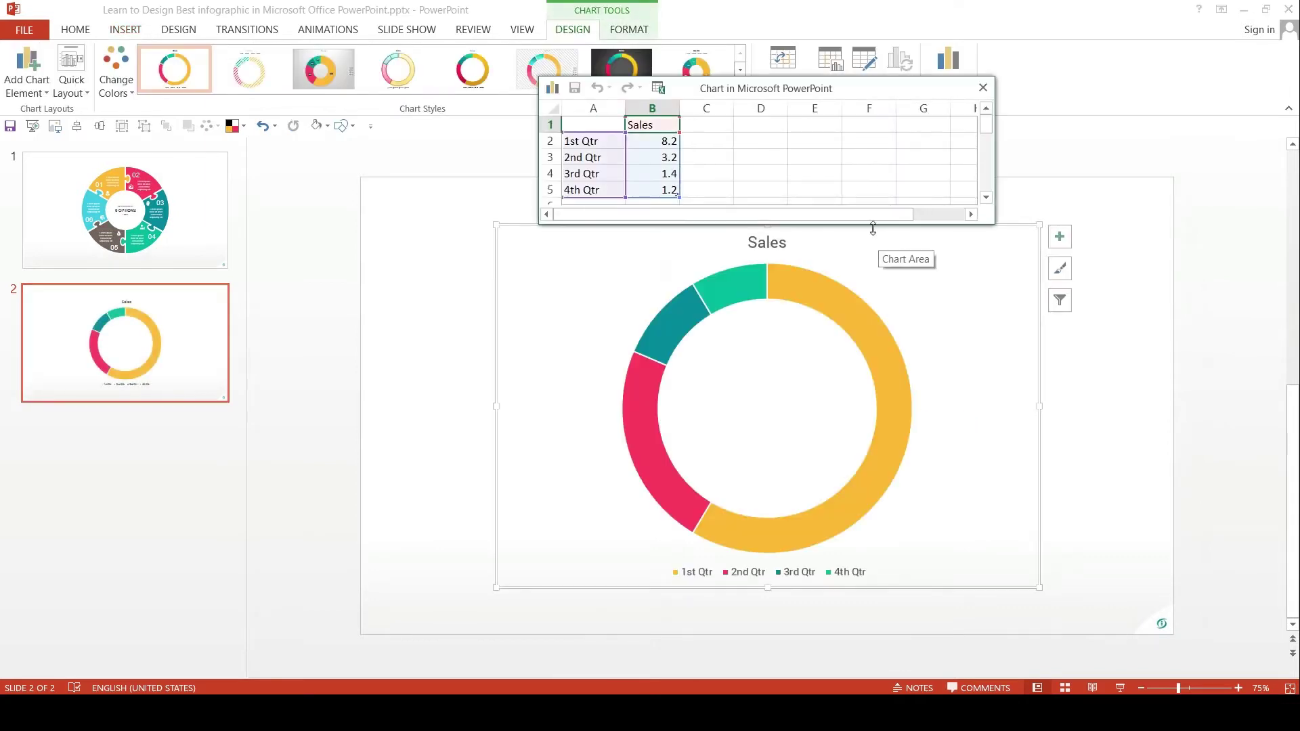
Enter 50 in cells B2 to B7 of the chart data sheet, then close it
{"action": "left_click_drag", "start_coordinate": [871, 225], "coordinate": [871, 519]}
{"action": "left_click", "coordinate": [666, 147]}
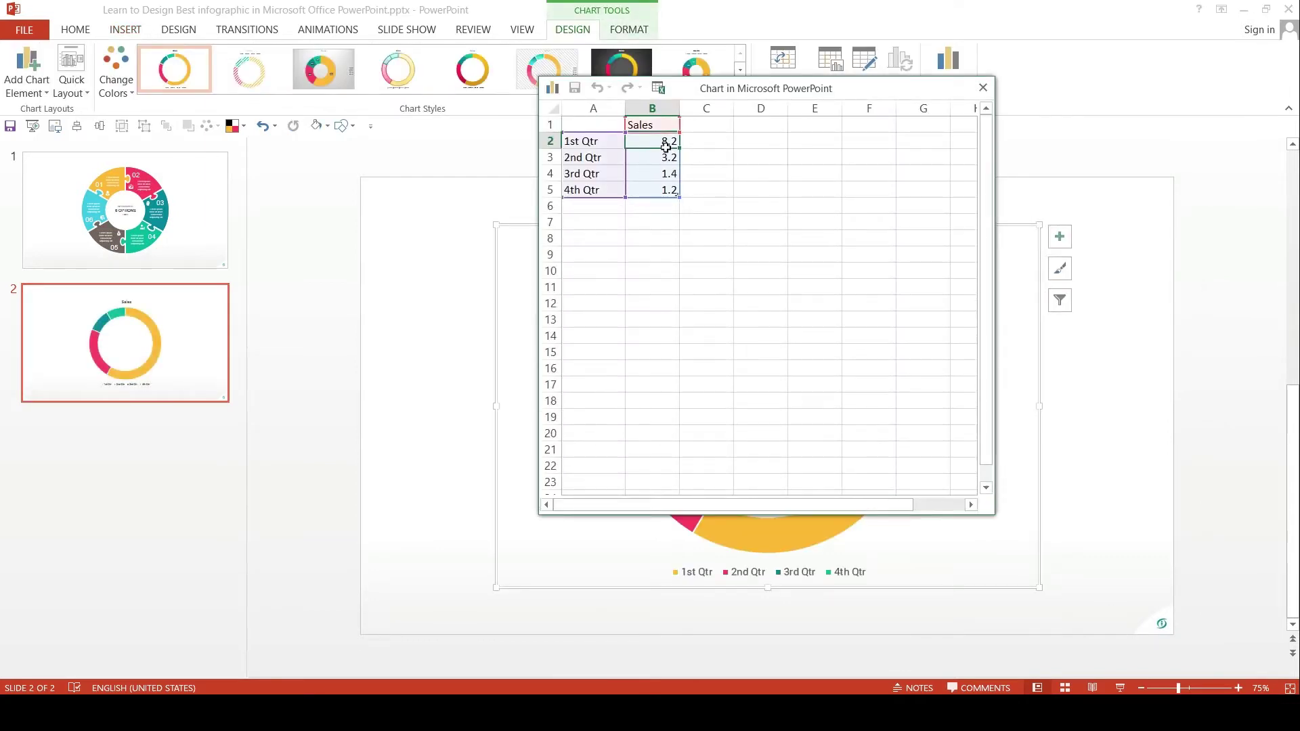
{"action": "type", "text": "50"}
{"action": "key", "text": "Return"}
{"action": "type", "text": "50"}
{"action": "key", "text": "Return"}
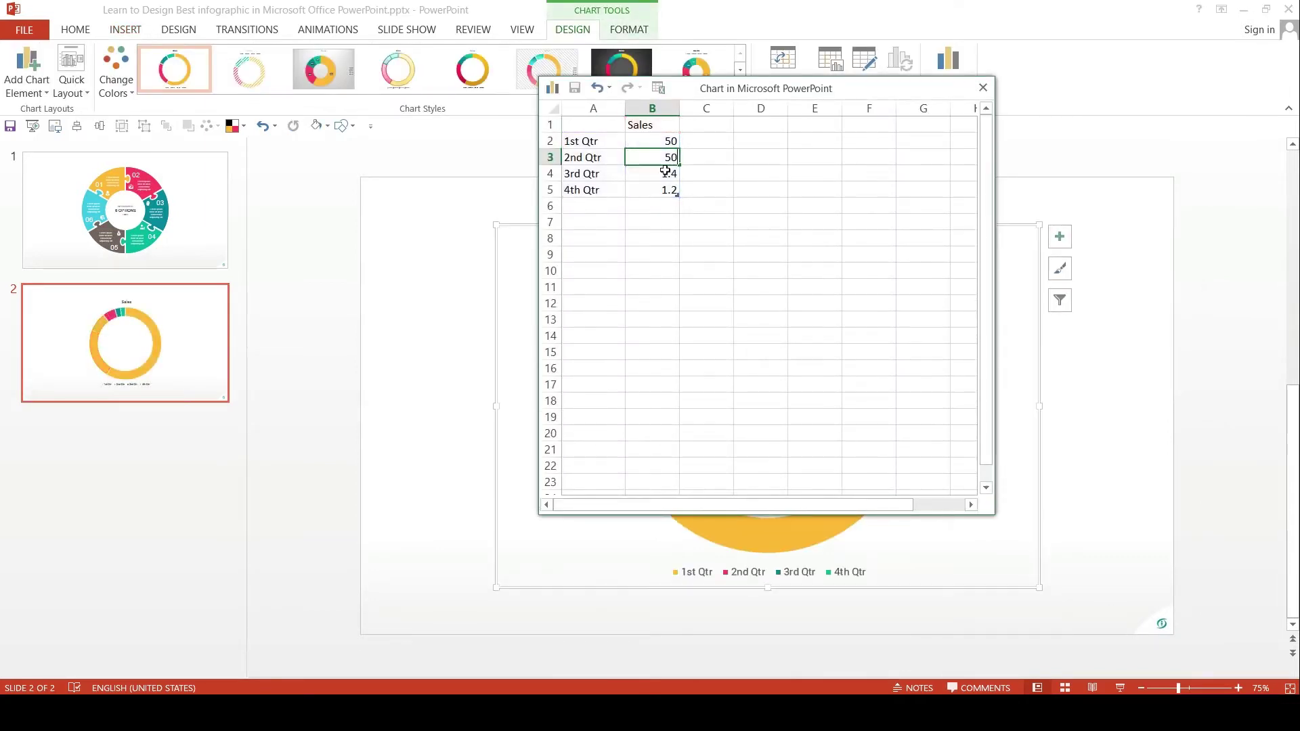
{"action": "type", "text": "50"}
{"action": "key", "text": "Return"}
{"action": "type", "text": "50"}
{"action": "key", "text": "Return"}
{"action": "type", "text": "50"}
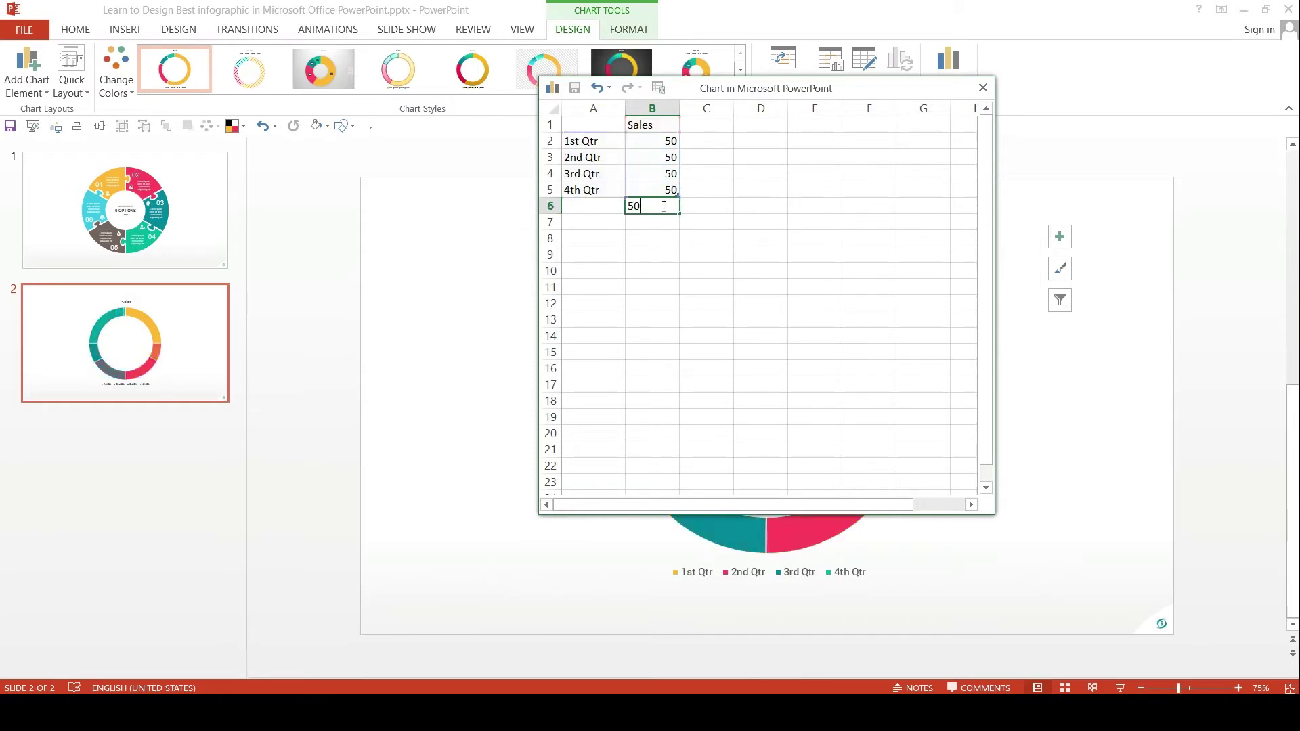
{"action": "key", "text": "Return"}
{"action": "type", "text": "50"}
{"action": "left_click", "coordinate": [673, 255]}
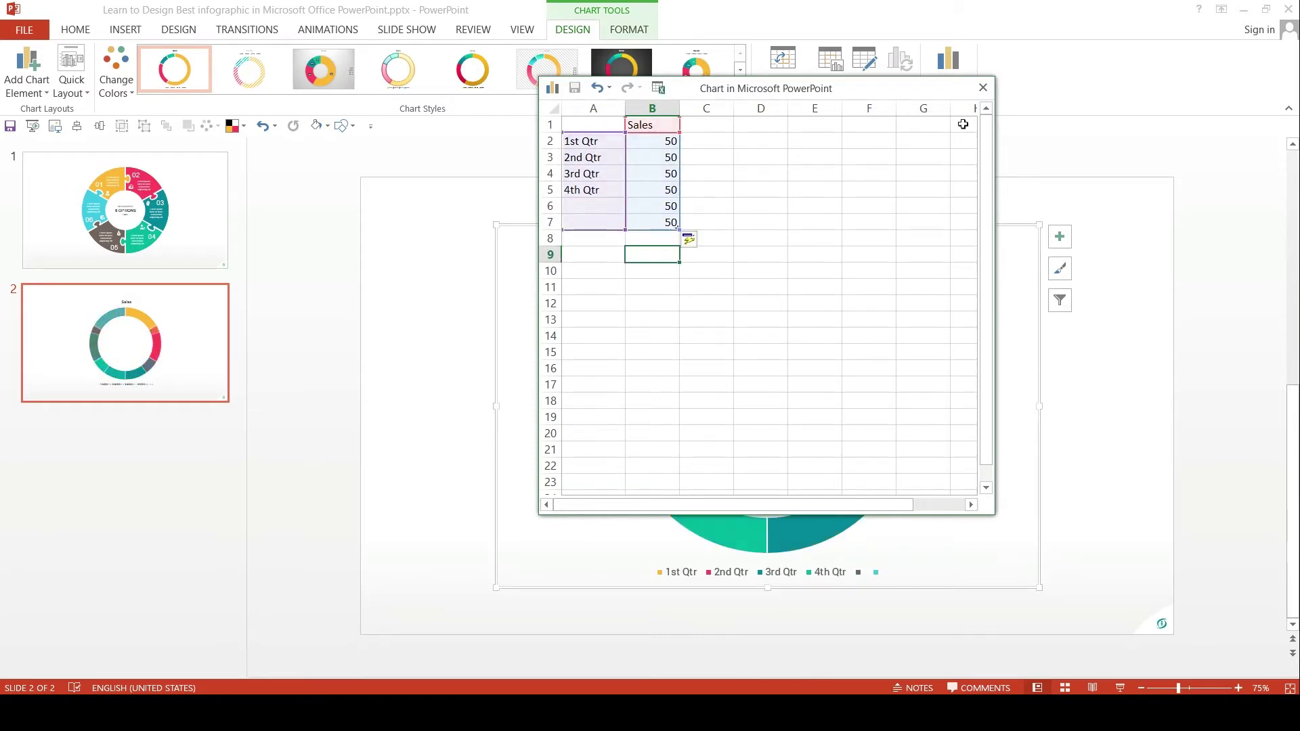
{"action": "left_click", "coordinate": [981, 88]}
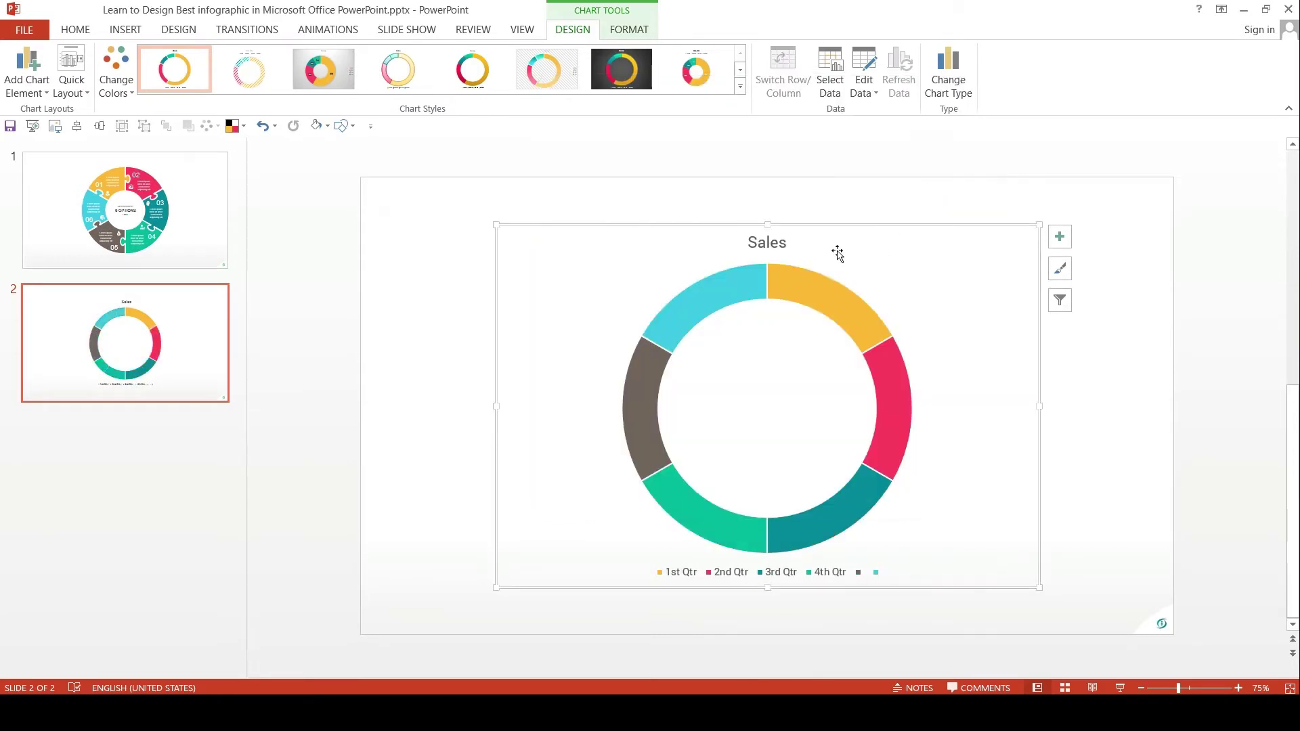
Delete the Sales chart title and the legend from the doughnut chart
{"action": "right_click", "coordinate": [784, 245]}
{"action": "left_click", "coordinate": [809, 255]}
{"action": "left_click", "coordinate": [856, 569]}
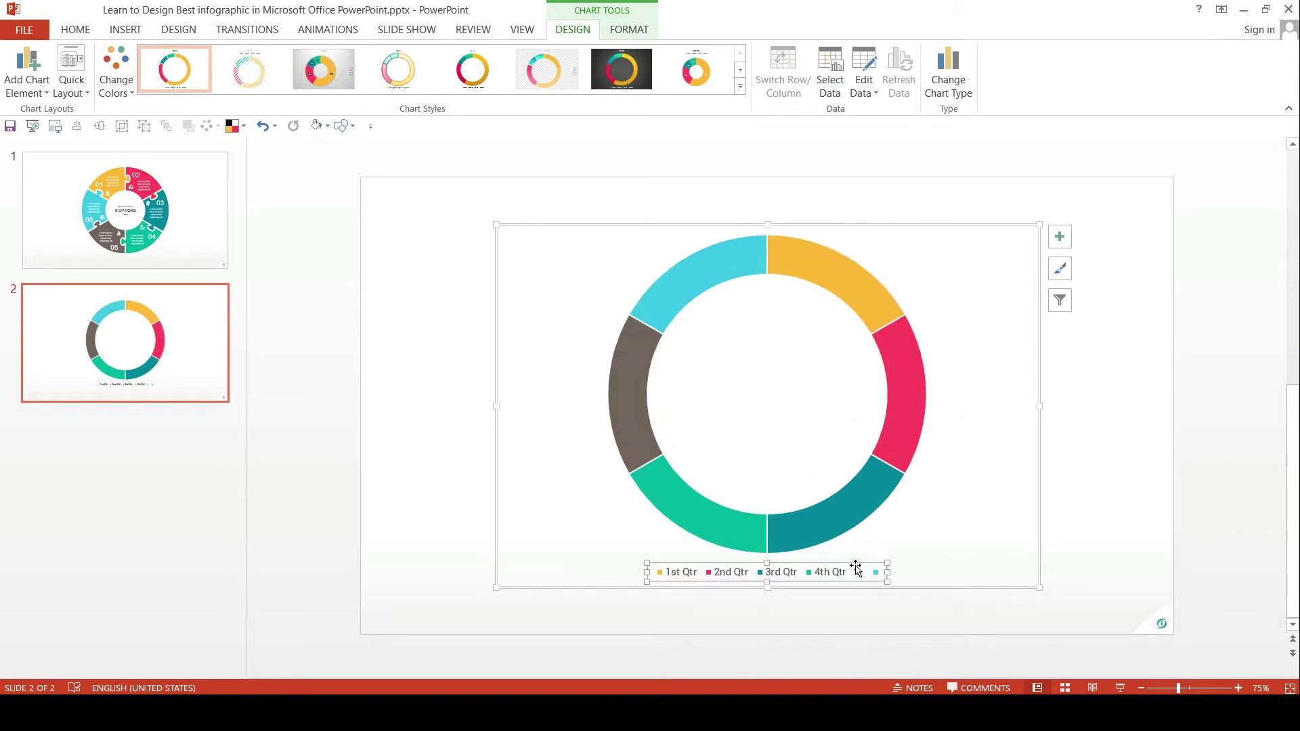
{"action": "right_click", "coordinate": [856, 569]}
{"action": "left_click", "coordinate": [893, 428]}
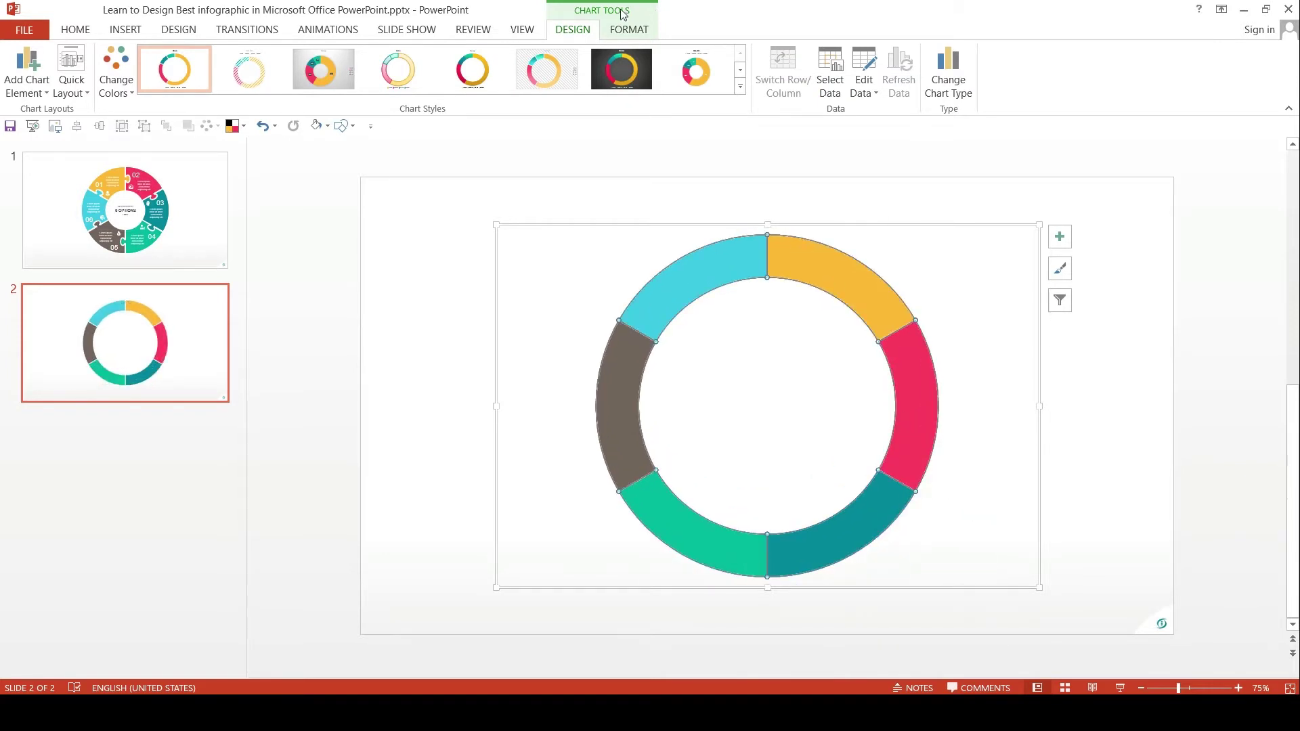
Set the doughnut's Shape Outline to No Outline
{"action": "left_click", "coordinate": [624, 30]}
{"action": "left_click", "coordinate": [632, 69]}
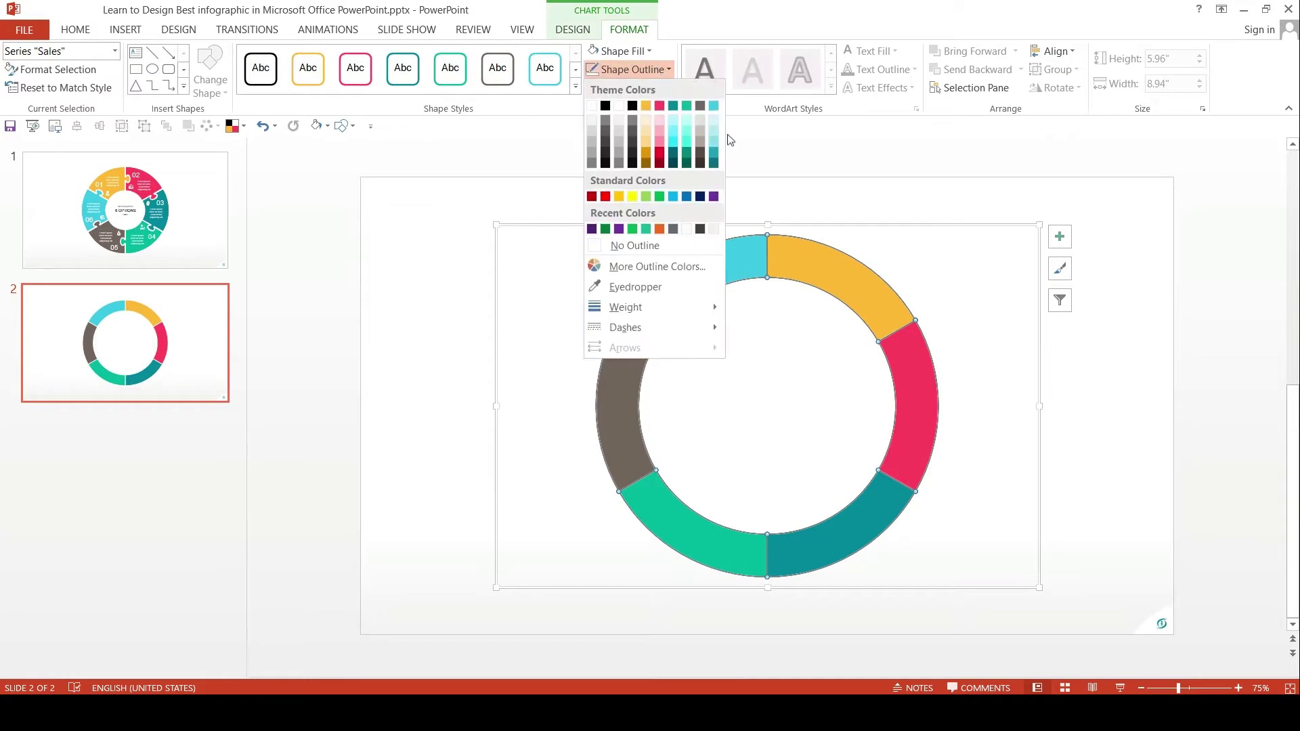
{"action": "left_click", "coordinate": [661, 246]}
Format the doughnut series with a 45% hole size and 3% explosion
{"action": "left_click", "coordinate": [871, 286]}
{"action": "right_click", "coordinate": [877, 285]}
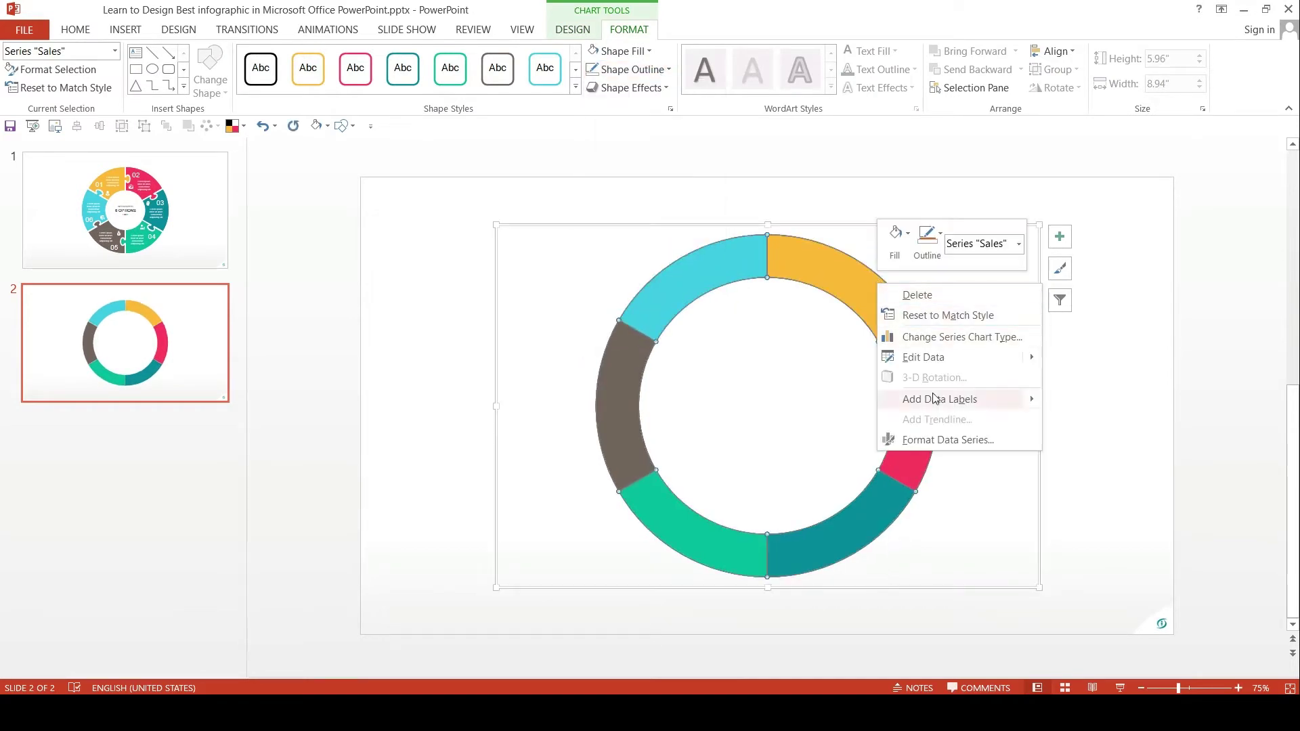
{"action": "left_click", "coordinate": [921, 438]}
{"action": "type", "text": "45"}
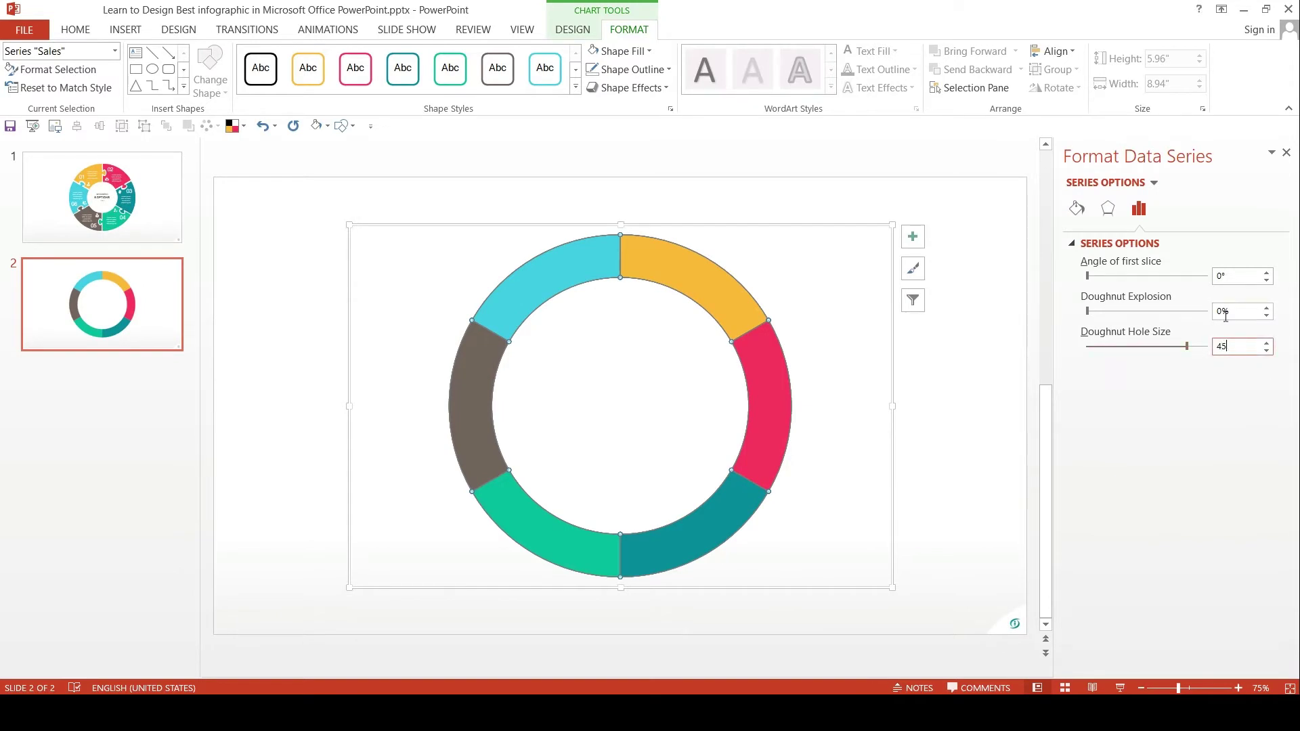
{"action": "left_click", "coordinate": [1226, 314]}
{"action": "type", "text": "3"}
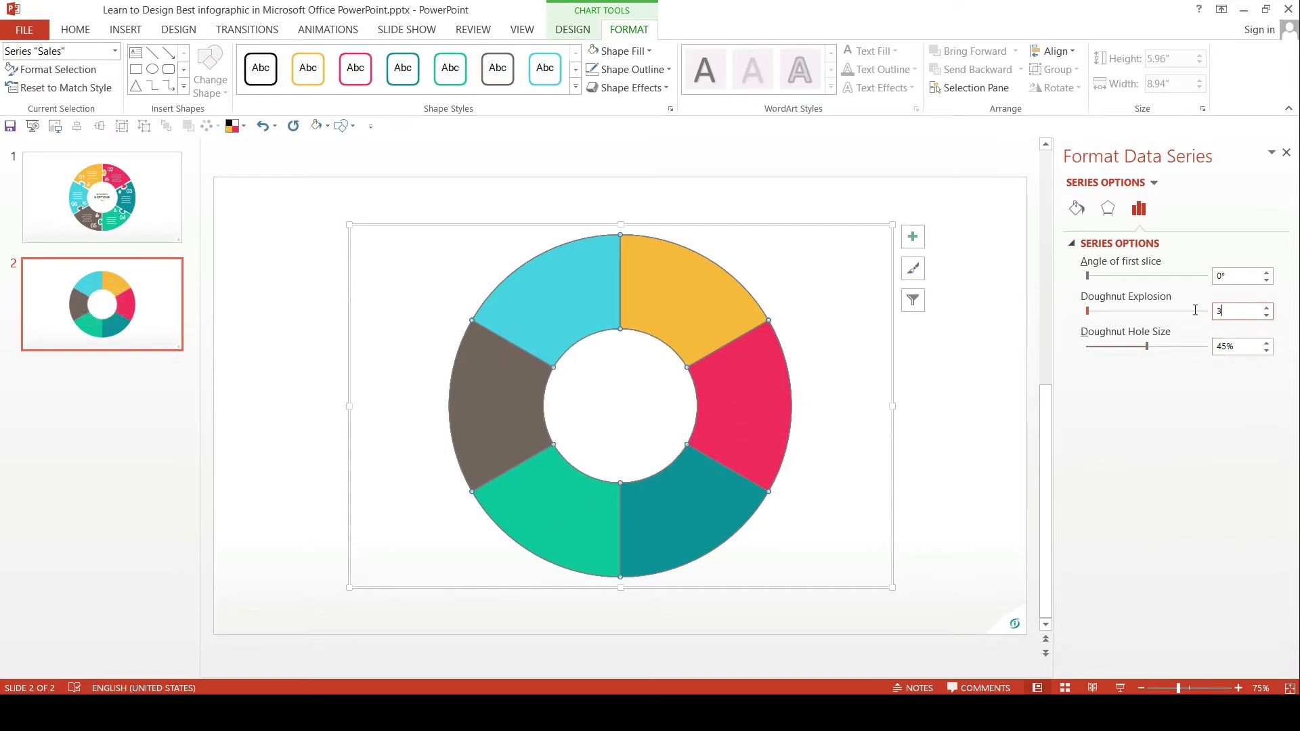
{"action": "left_click", "coordinate": [882, 185]}
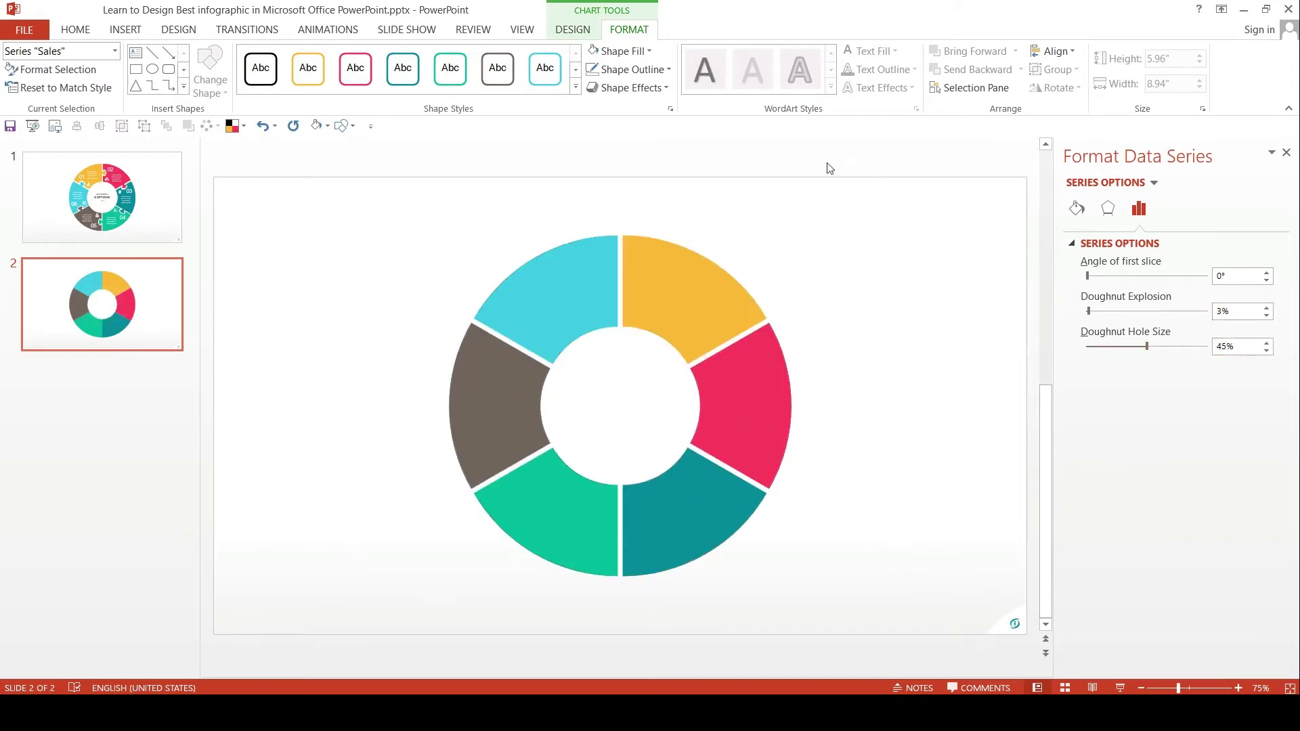
Cut the chart and Paste Special it back as a Windows Metafile picture
{"action": "left_click", "coordinate": [674, 251]}
{"action": "left_click", "coordinate": [674, 228]}
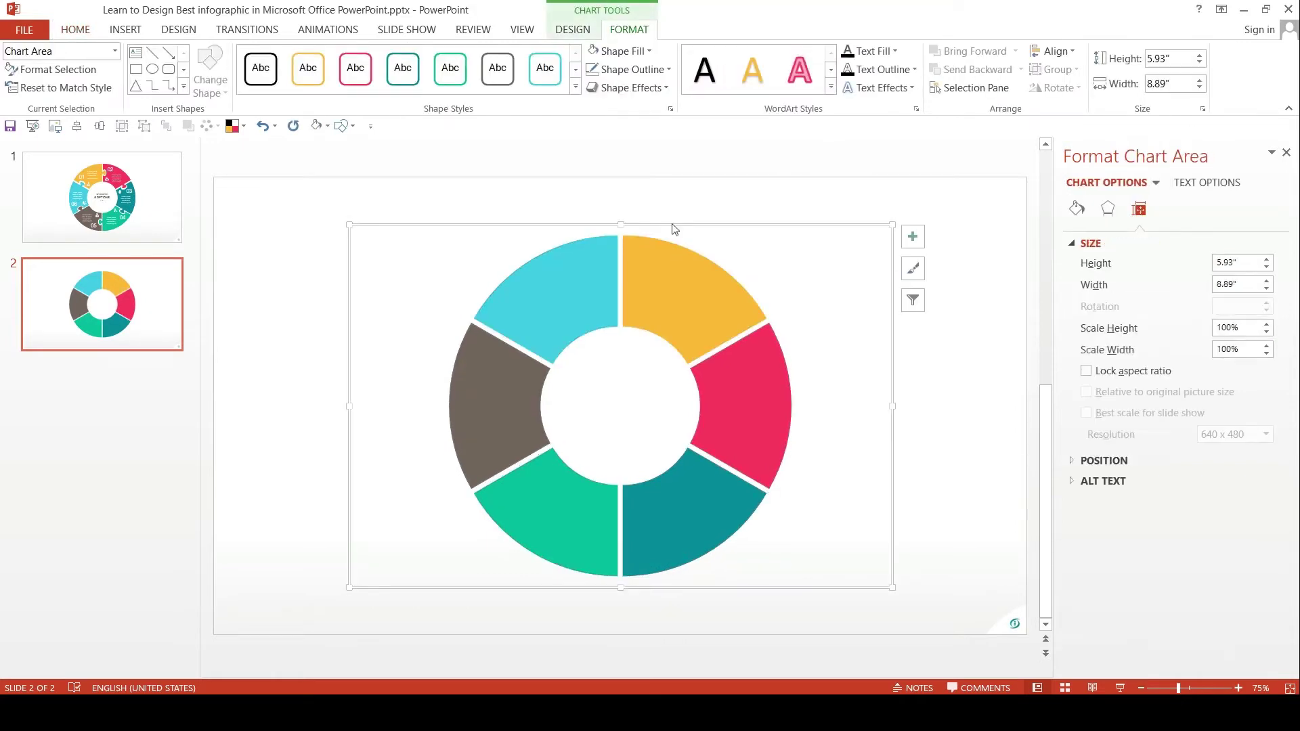
{"action": "right_click", "coordinate": [674, 228]}
{"action": "left_click", "coordinate": [715, 238]}
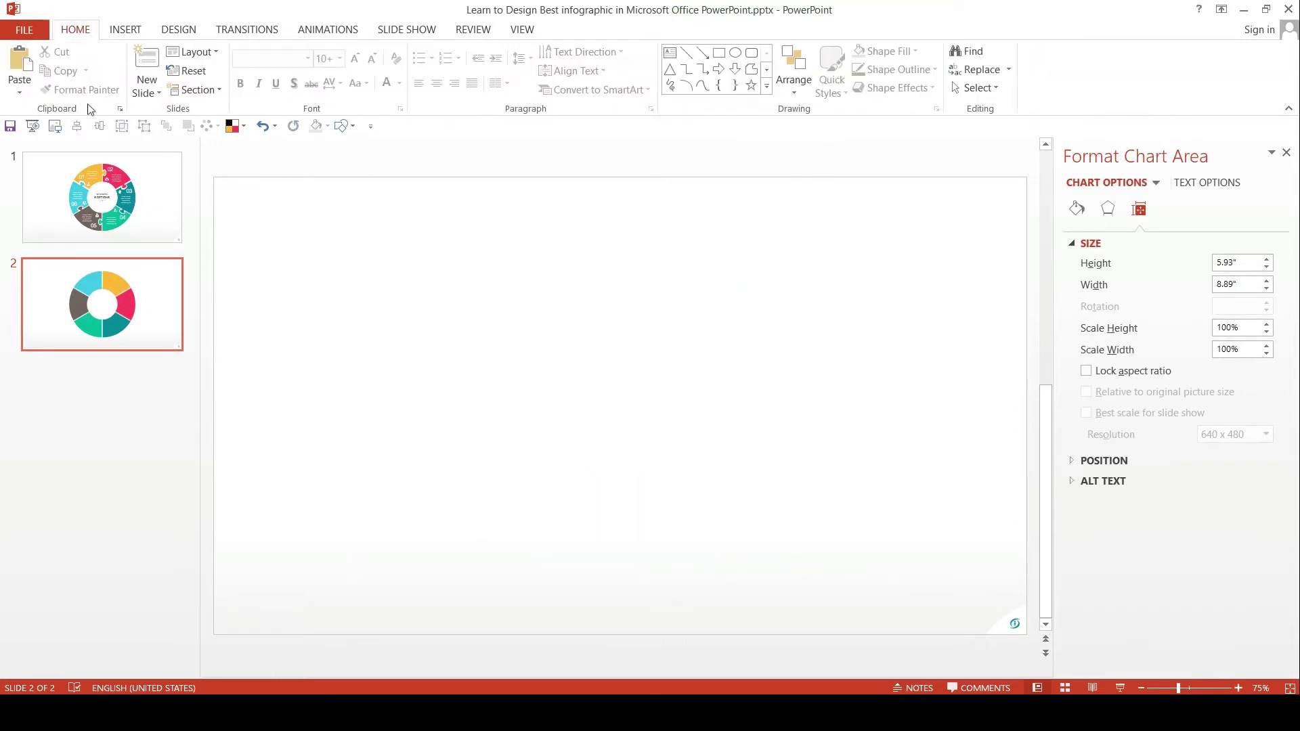
{"action": "left_click", "coordinate": [20, 94]}
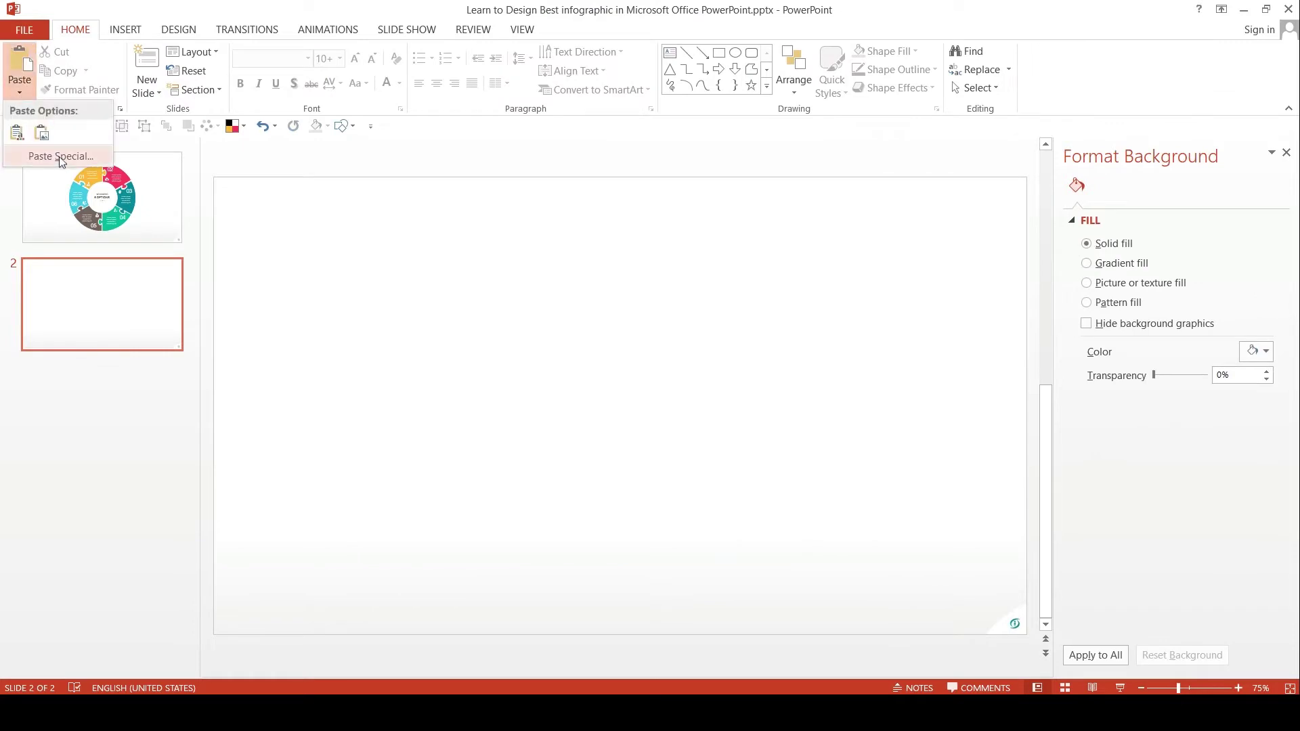
{"action": "left_click", "coordinate": [61, 156]}
{"action": "scroll", "coordinate": [609, 342], "scroll_direction": "down", "scroll_amount": 1}
{"action": "left_click", "coordinate": [576, 337]}
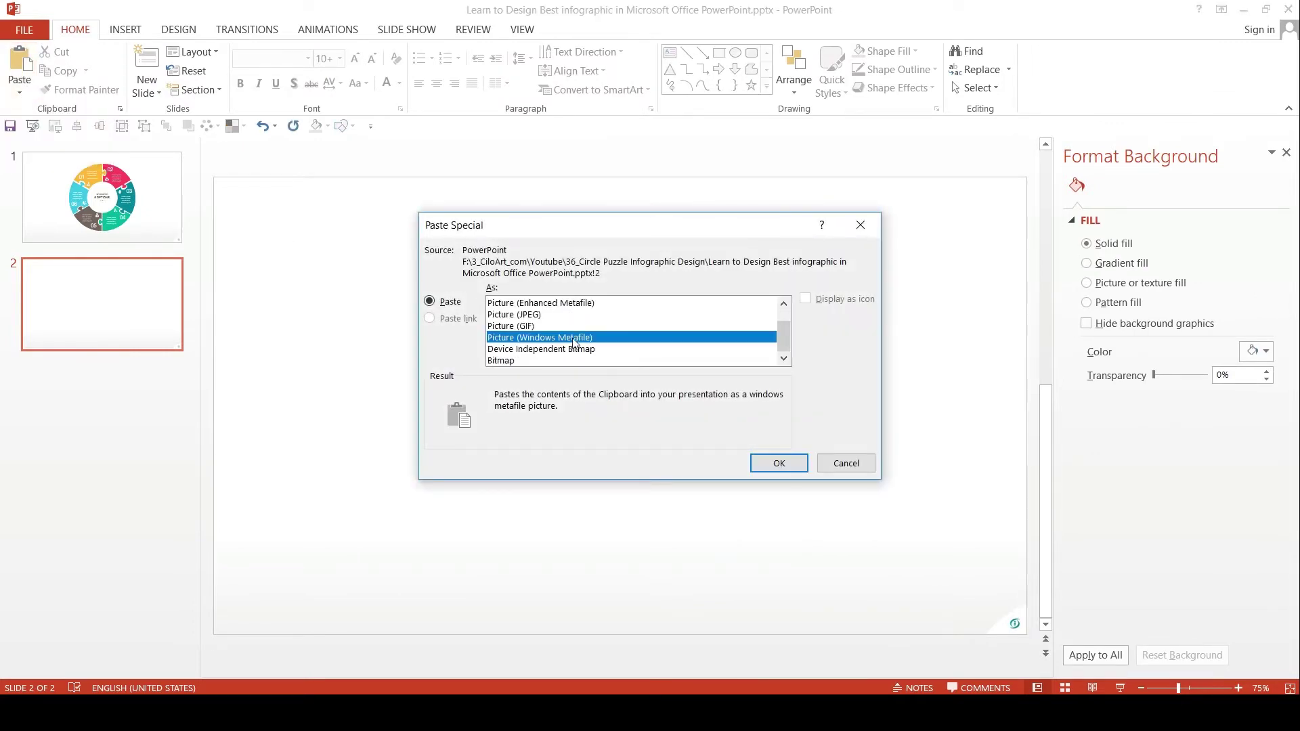
{"action": "left_click", "coordinate": [779, 464]}
Ungroup the picture twice into drawing shapes and delete the transparent frame
{"action": "right_click", "coordinate": [720, 302]}
{"action": "mouse_move", "coordinate": [759, 438]}
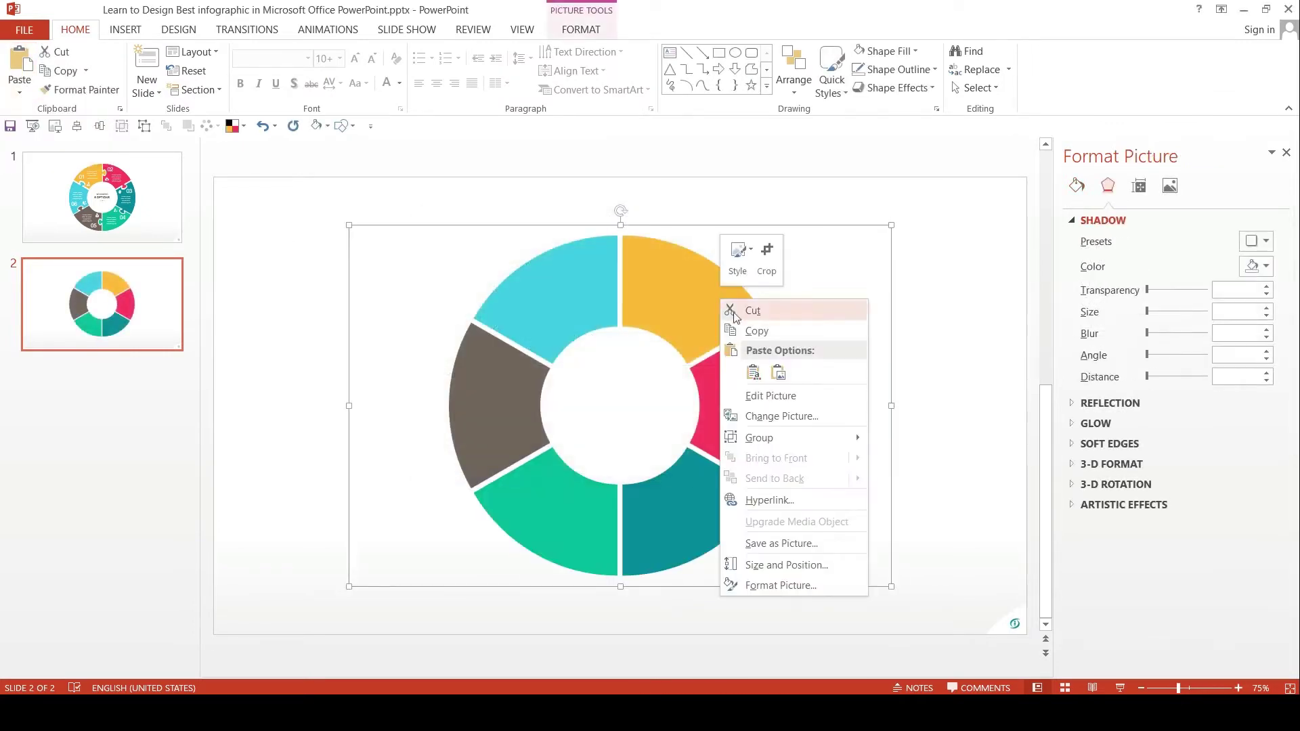
{"action": "left_click", "coordinate": [911, 481]}
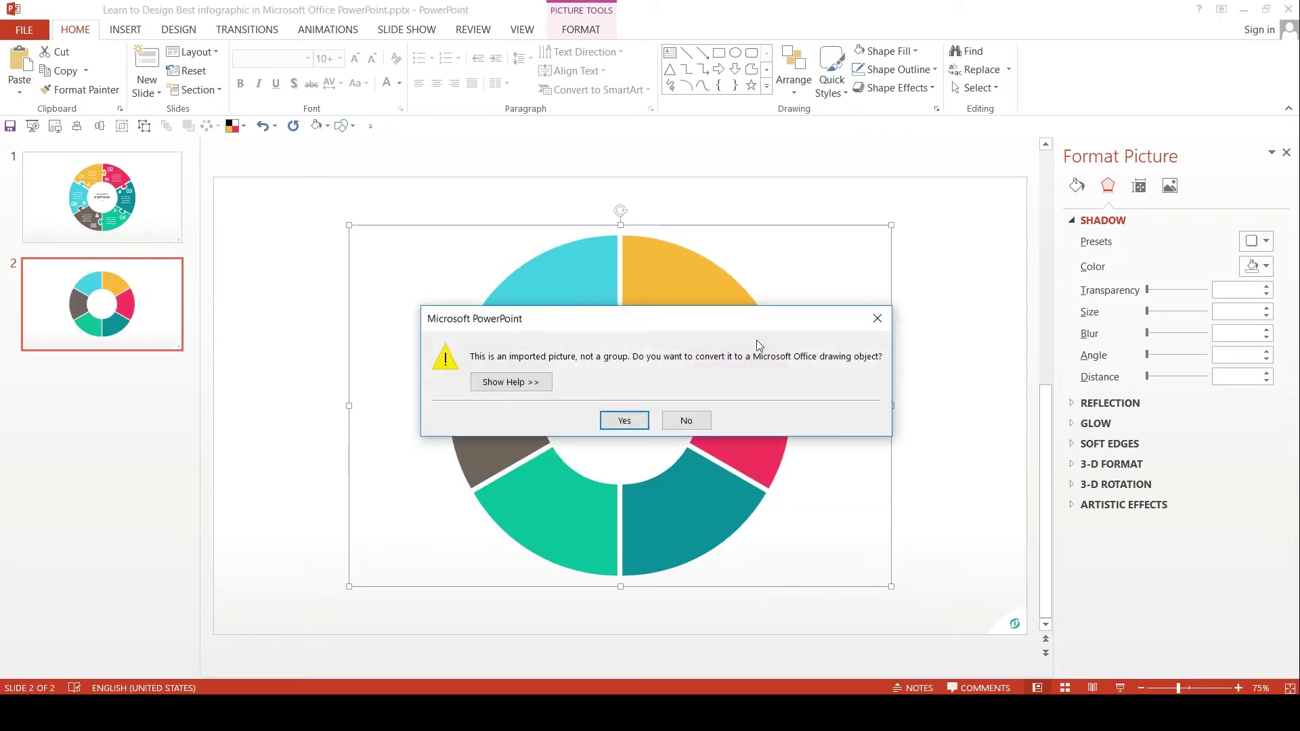
{"action": "left_click", "coordinate": [624, 421]}
{"action": "right_click", "coordinate": [711, 327]}
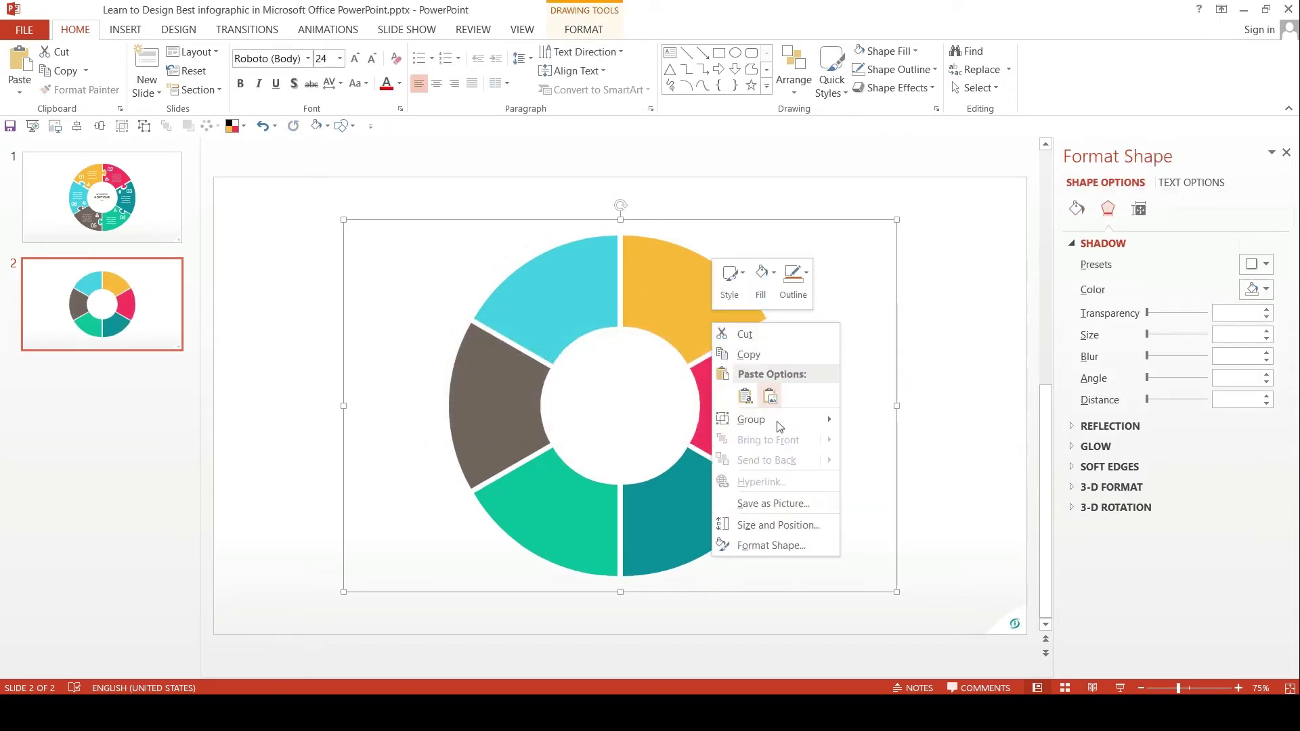
{"action": "left_click", "coordinate": [878, 462]}
{"action": "left_click", "coordinate": [948, 326]}
{"action": "left_click", "coordinate": [806, 271]}
{"action": "key", "text": "Delete"}
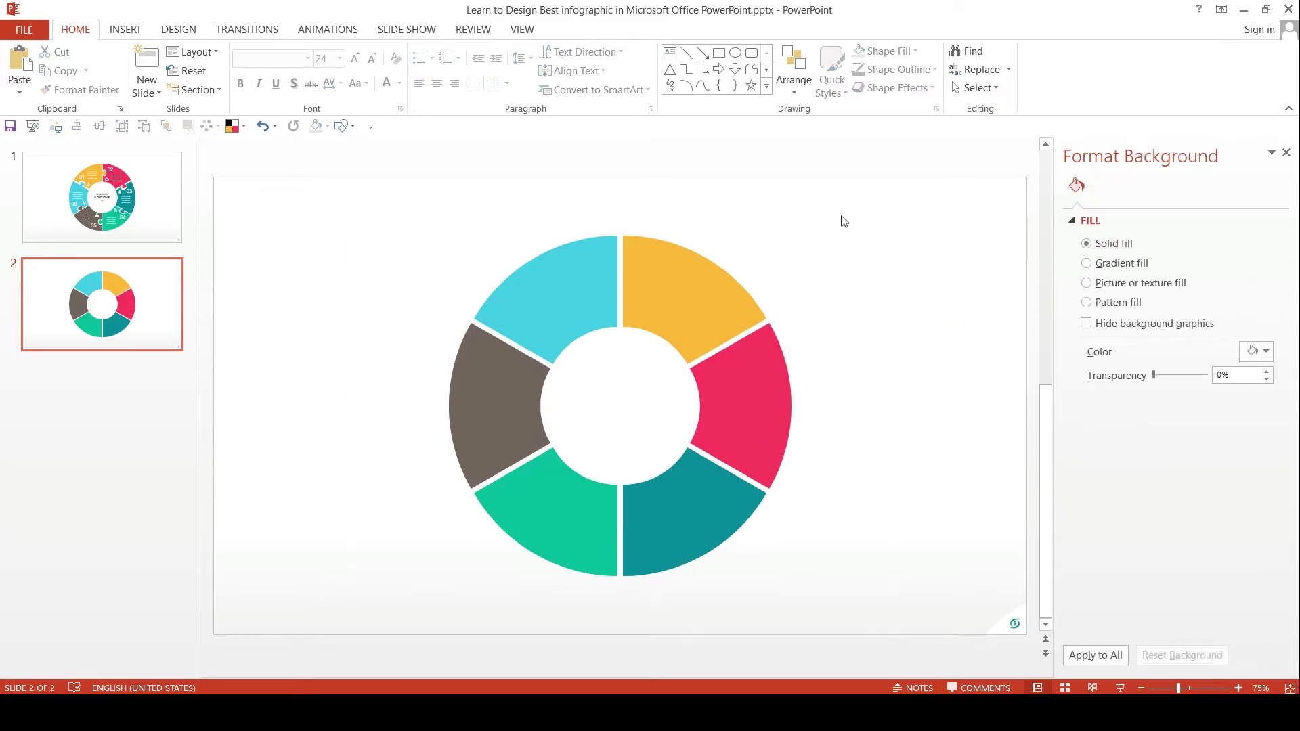
Group the six doughnut segments into one shape
{"action": "left_click_drag", "start_coordinate": [858, 188], "coordinate": [370, 640]}
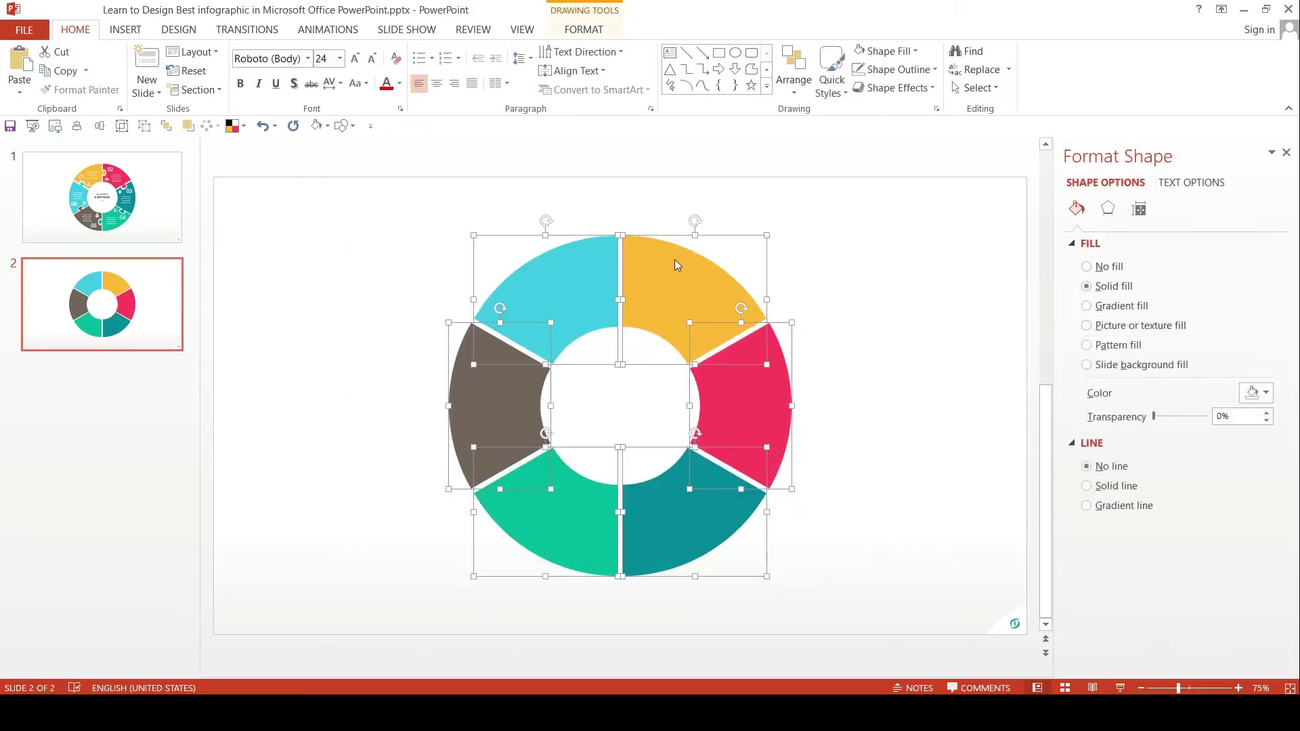
{"action": "right_click", "coordinate": [674, 259]}
{"action": "left_click", "coordinate": [842, 360]}
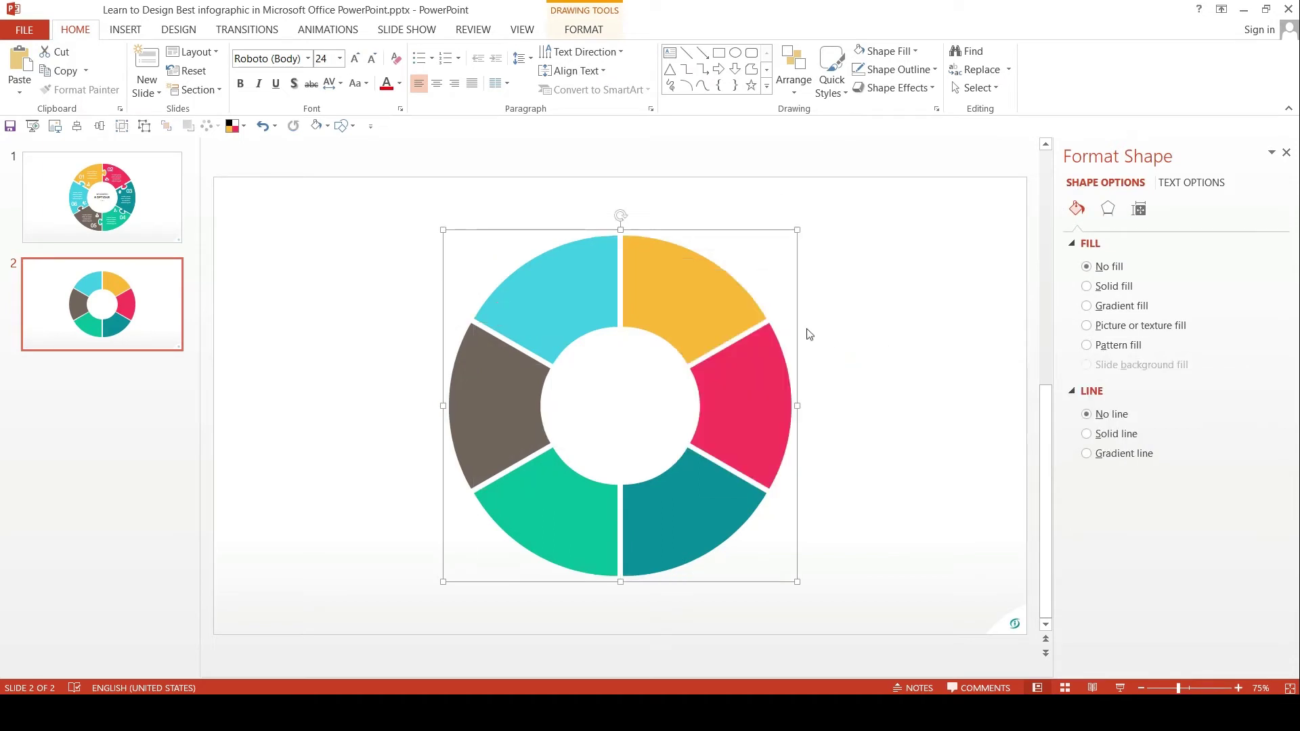
Centre the doughnut on the slide and enlarge it to about 5.72" by 5.75"
{"action": "left_click", "coordinate": [588, 32]}
{"action": "left_click", "coordinate": [1033, 51]}
{"action": "left_click", "coordinate": [1070, 100]}
{"action": "left_click", "coordinate": [1033, 51]}
{"action": "left_click", "coordinate": [1070, 150]}
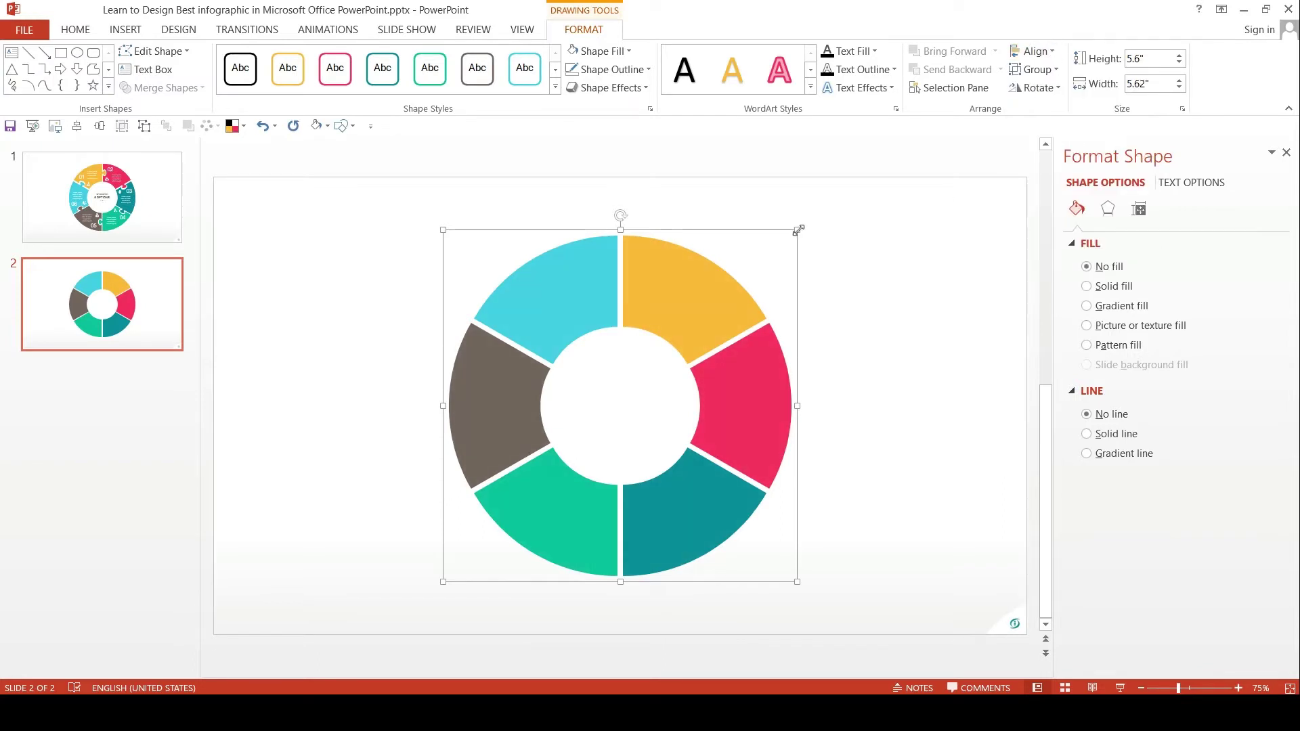
{"action": "left_click_drag", "start_coordinate": [799, 230], "coordinate": [802, 226]}
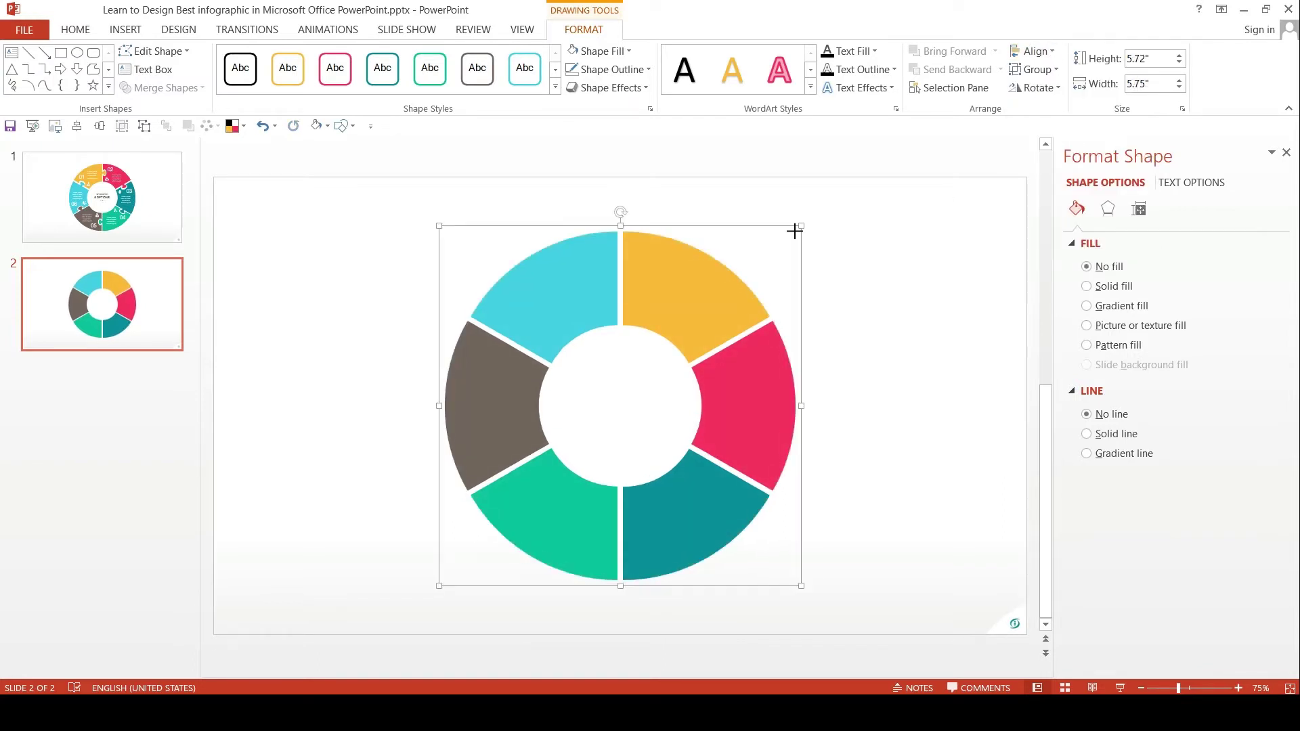
{"action": "left_click_drag", "start_coordinate": [802, 227], "coordinate": [795, 232]}
{"action": "left_click", "coordinate": [850, 247]}
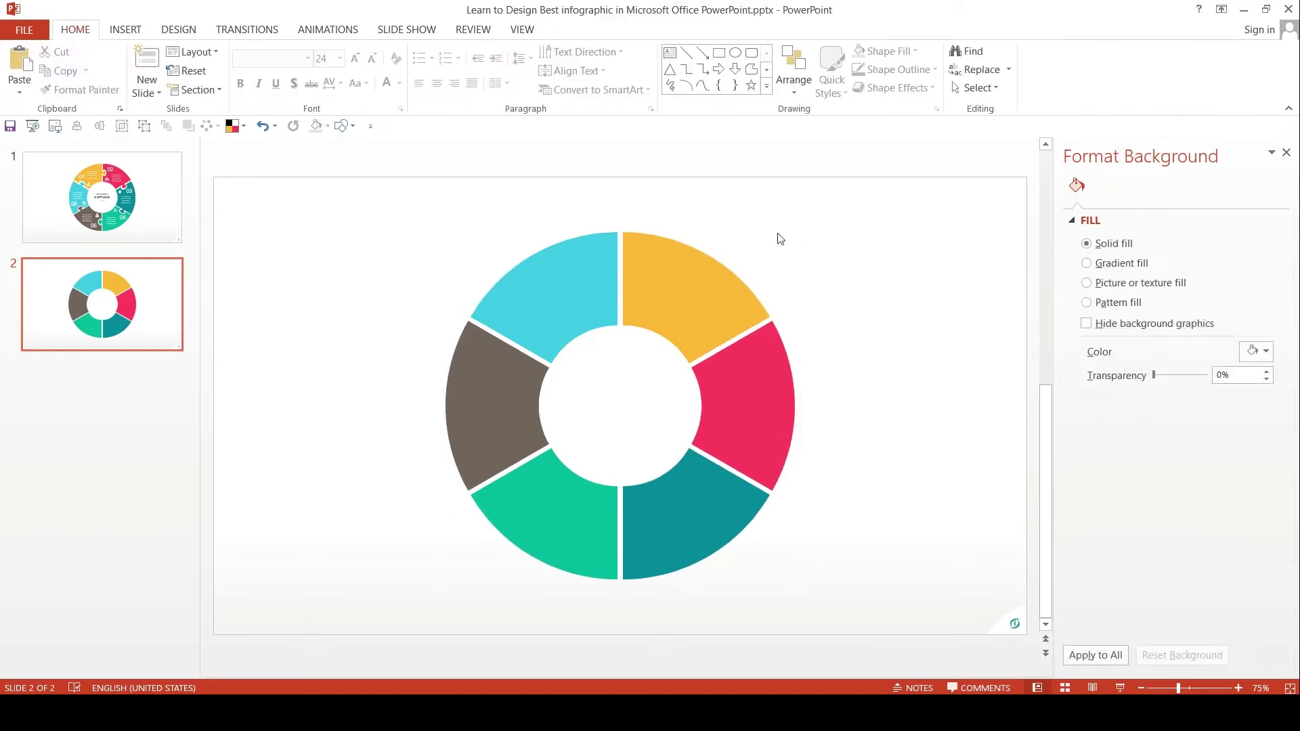
{"action": "left_click", "coordinate": [124, 29]}
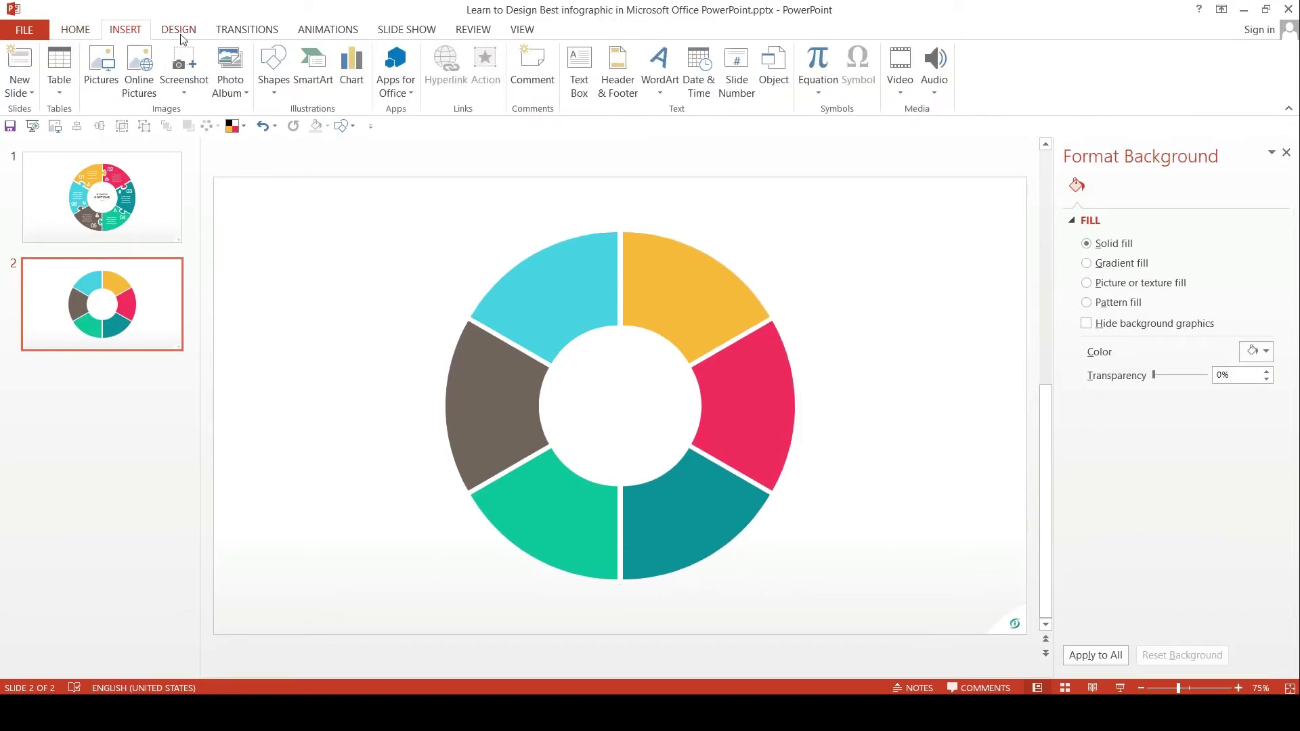
Draw a 0.25"-wide, 1.53"-tall black rectangle bar in the top gap of the doughnut
{"action": "left_click", "coordinate": [285, 70]}
{"action": "left_click", "coordinate": [315, 128]}
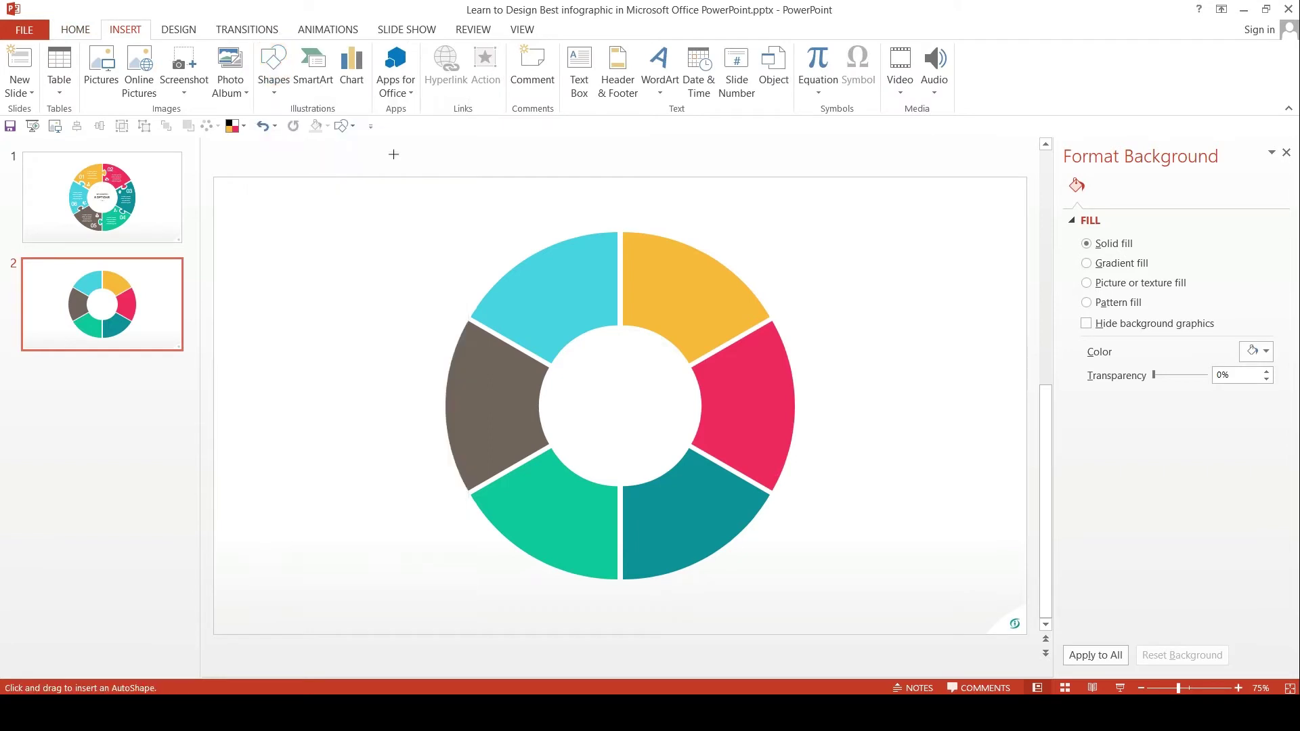
{"action": "left_click_drag", "start_coordinate": [611, 355], "coordinate": [612, 355]}
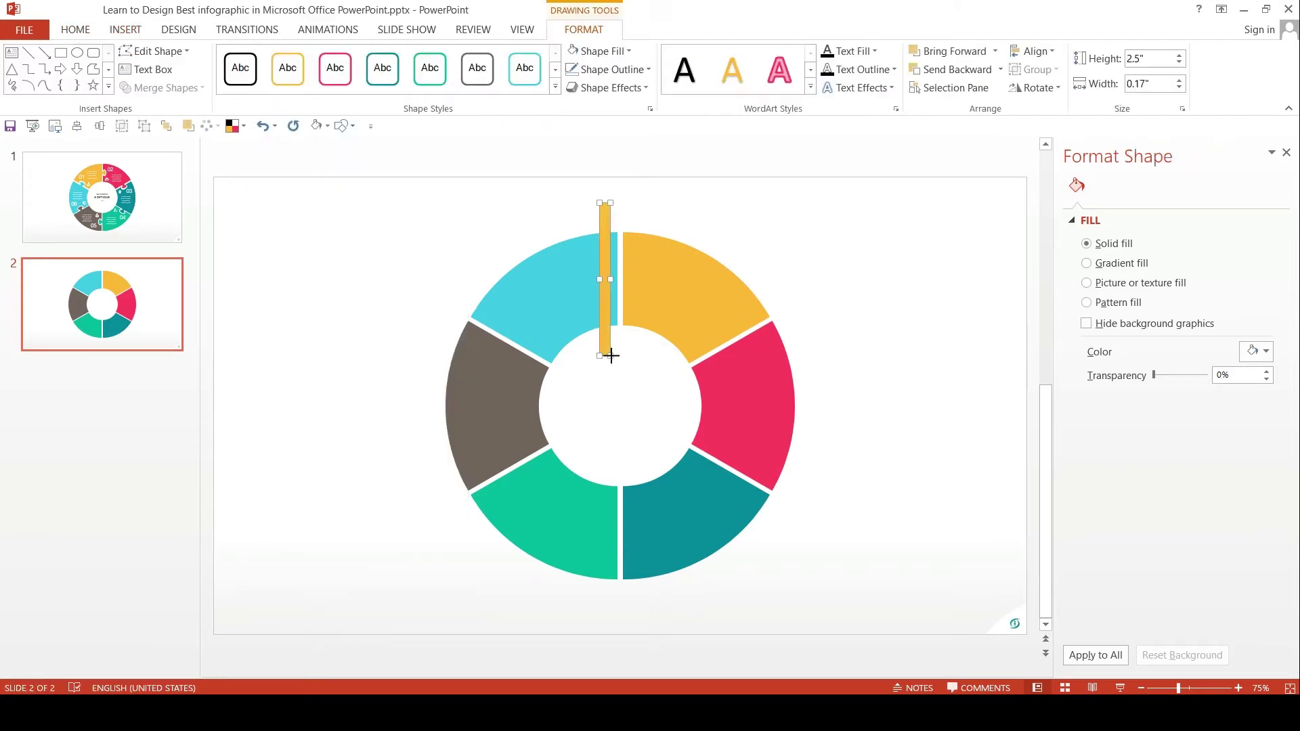
{"action": "scroll", "coordinate": [631, 352], "scroll_direction": "up", "scroll_amount": 5}
{"action": "left_click_drag", "start_coordinate": [631, 352], "coordinate": [639, 325]}
{"action": "left_click_drag", "start_coordinate": [625, 197], "coordinate": [627, 257]}
{"action": "left_click_drag", "start_coordinate": [634, 517], "coordinate": [641, 459]}
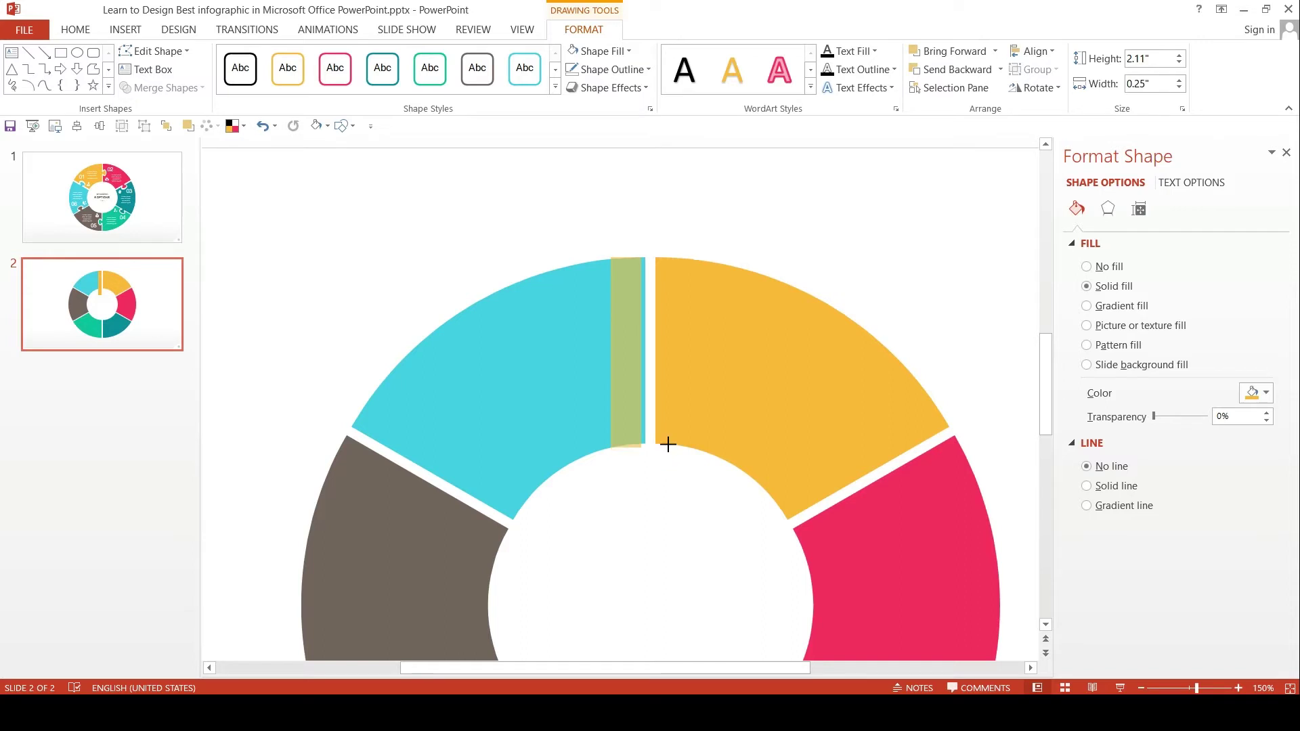
{"action": "left_click_drag", "start_coordinate": [669, 444], "coordinate": [669, 445]}
{"action": "left_click", "coordinate": [603, 51]}
{"action": "left_click", "coordinate": [588, 87]}
{"action": "left_click", "coordinate": [509, 218]}
Add a small 0.13" by 0.21" rectangle beside the bar, vertically centred on it
{"action": "left_click", "coordinate": [144, 35]}
{"action": "left_click", "coordinate": [272, 68]}
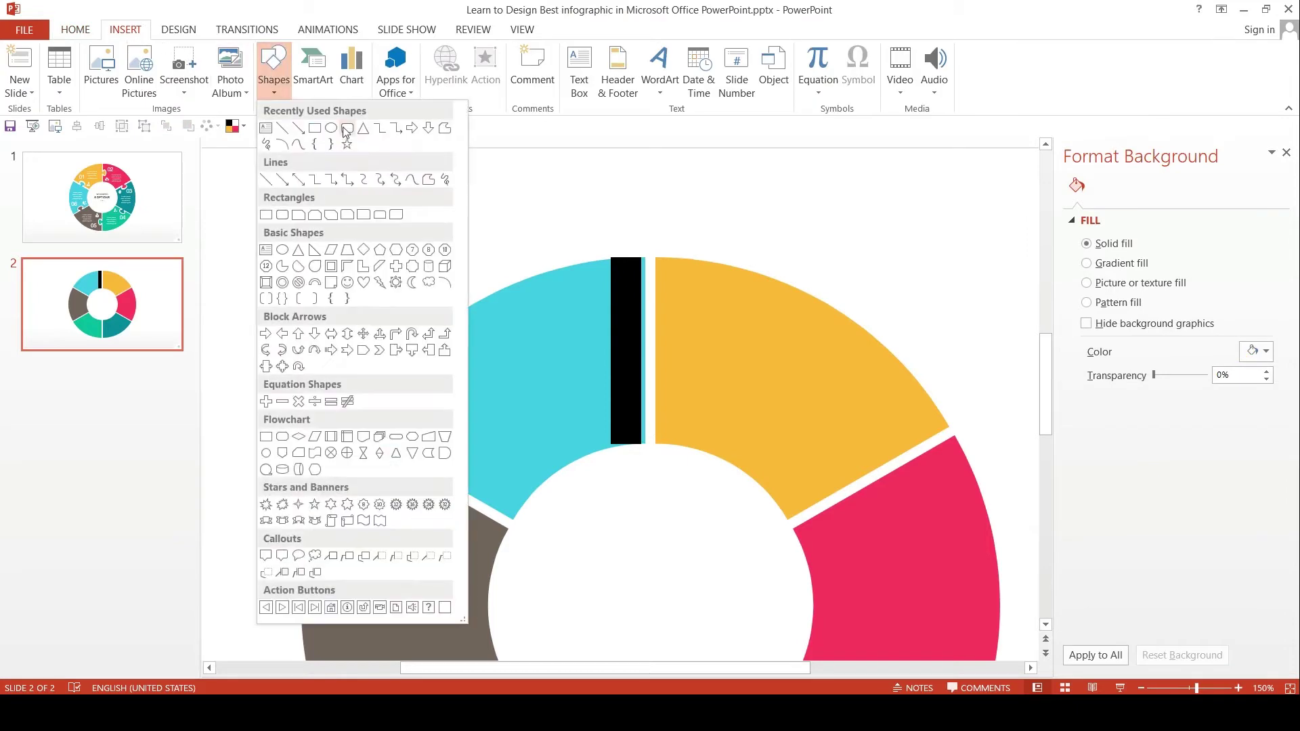
{"action": "left_click", "coordinate": [315, 128]}
{"action": "left_click_drag", "start_coordinate": [673, 342], "coordinate": [672, 342]}
{"action": "scroll", "coordinate": [668, 343], "scroll_direction": "up", "scroll_amount": 5, "text": "ctrl"}
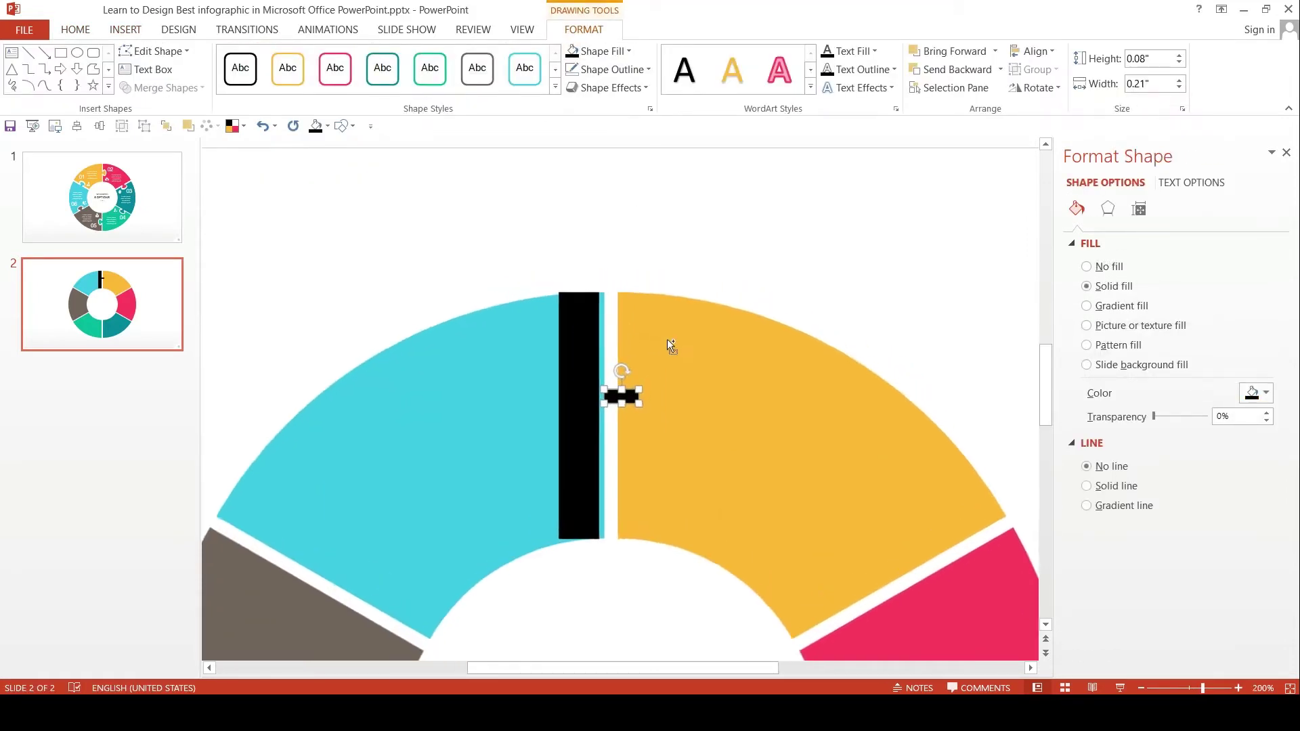
{"action": "scroll", "coordinate": [625, 378], "scroll_direction": "up", "scroll_amount": 10, "text": "ctrl"}
{"action": "left_click_drag", "start_coordinate": [621, 411], "coordinate": [621, 420]}
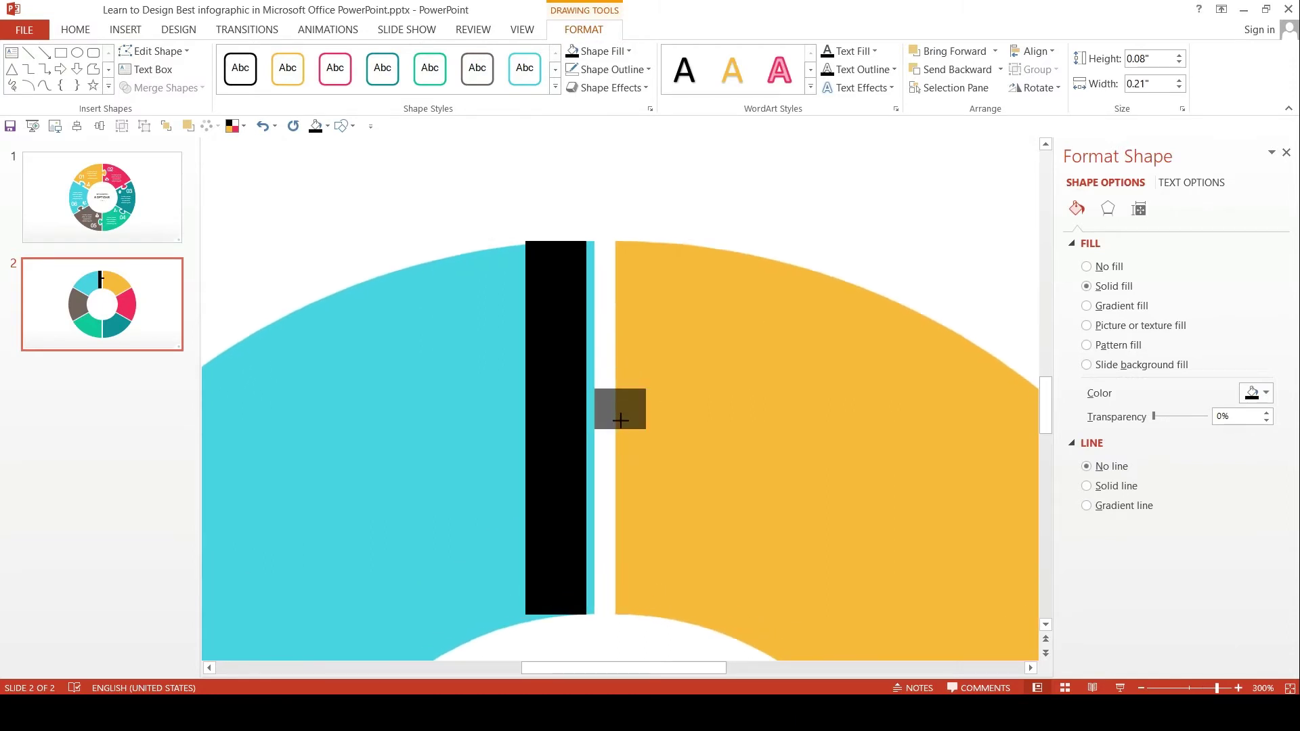
{"action": "left_click_drag", "start_coordinate": [619, 420], "coordinate": [626, 421]}
{"action": "left_click", "coordinate": [581, 413], "text": "shift"}
{"action": "left_click", "coordinate": [1034, 51]}
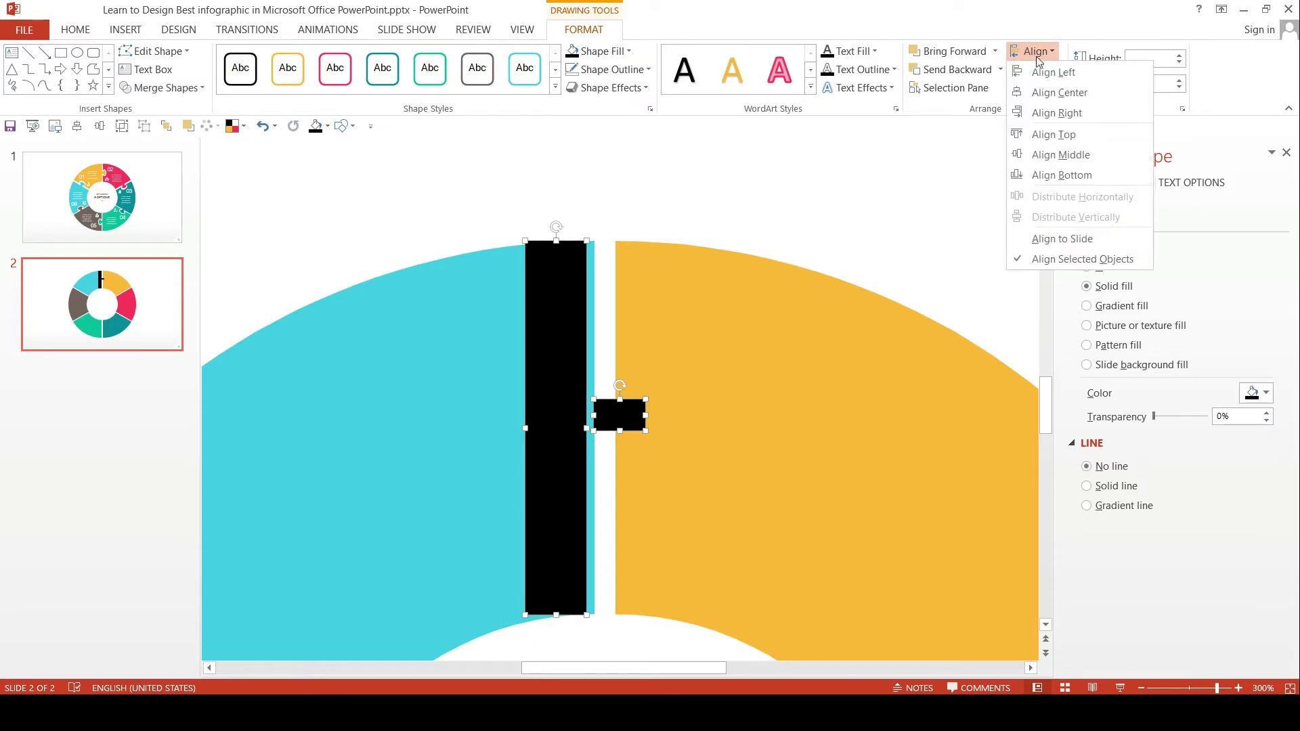
{"action": "left_click", "coordinate": [1064, 154]}
{"action": "left_click", "coordinate": [841, 224]}
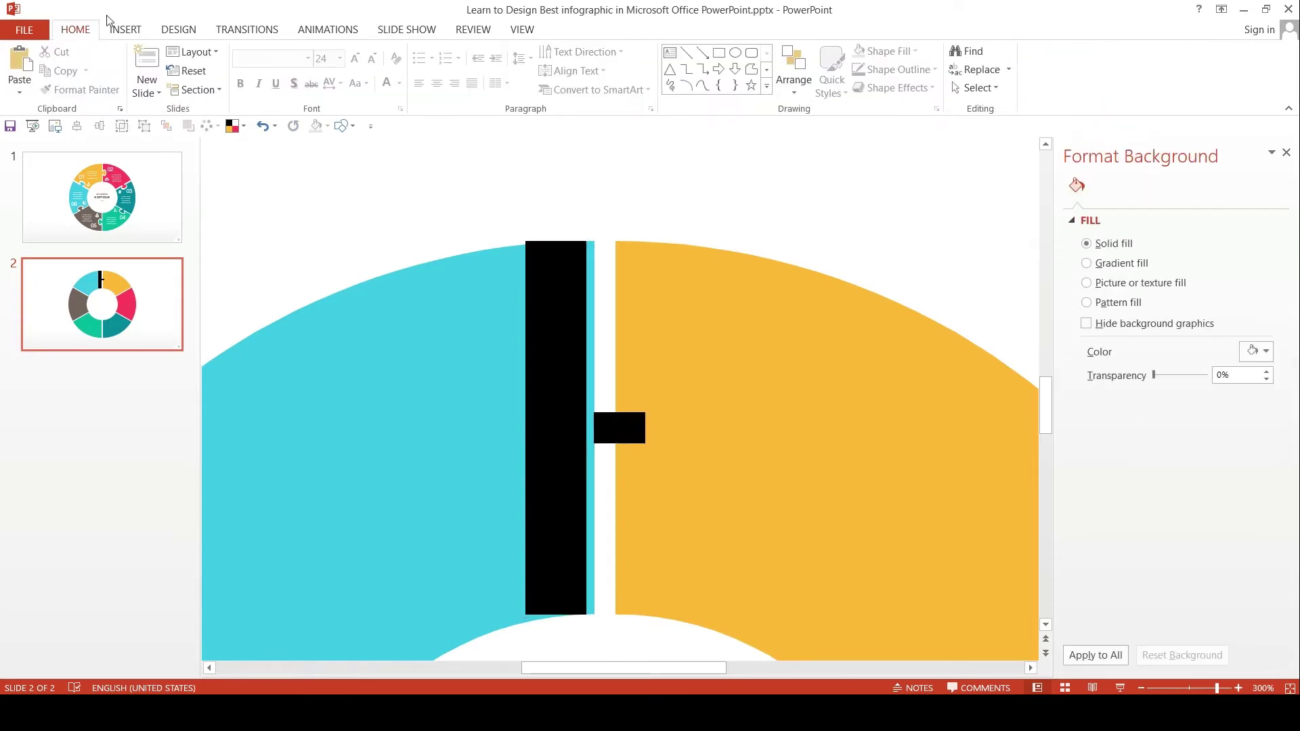
{"action": "left_click", "coordinate": [125, 29]}
{"action": "left_click", "coordinate": [274, 75]}
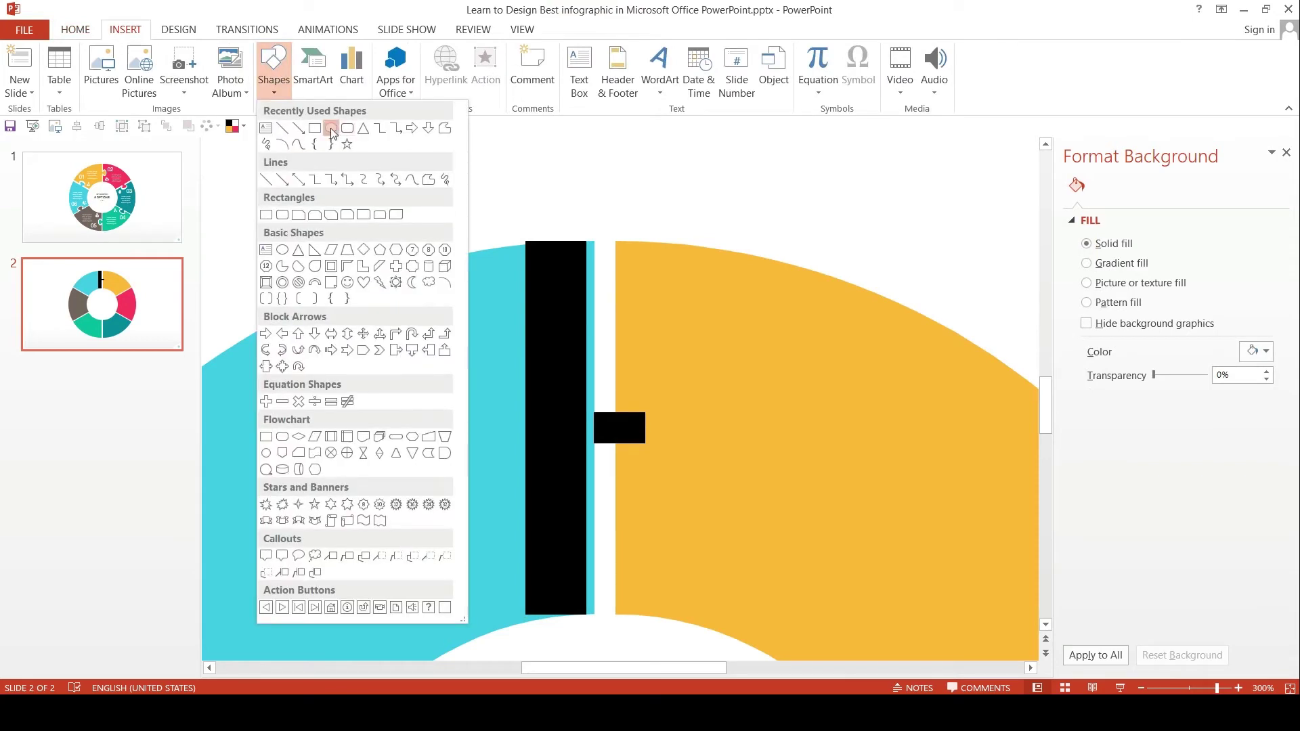
Draw a black oval right of the small rectangle and middle-align it with the bar
{"action": "left_click", "coordinate": [330, 129]}
{"action": "left_click_drag", "start_coordinate": [663, 451], "coordinate": [647, 389]}
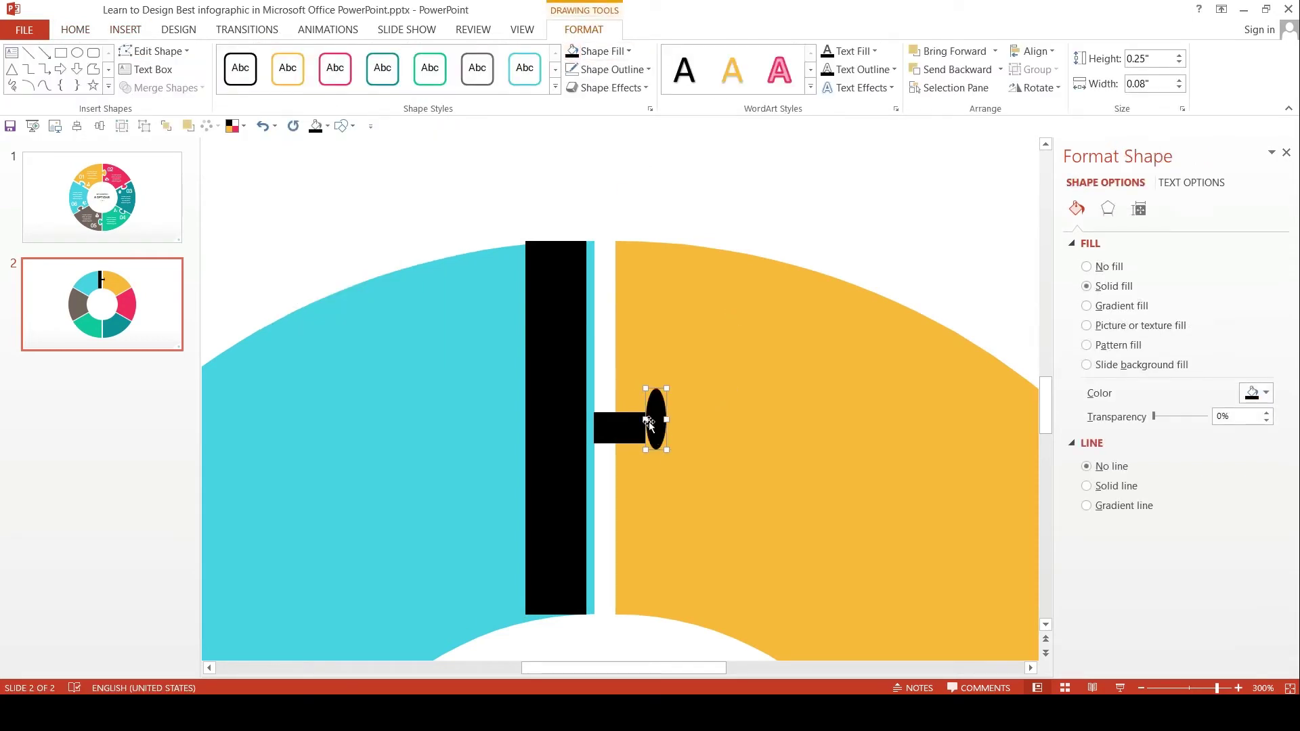
{"action": "left_click", "coordinate": [560, 400], "text": "shift"}
{"action": "left_click", "coordinate": [1033, 52]}
{"action": "left_click", "coordinate": [1079, 154]}
{"action": "left_click", "coordinate": [867, 201]}
Enlarge and slightly widen the black oval to form the knob
{"action": "left_click", "coordinate": [656, 425]}
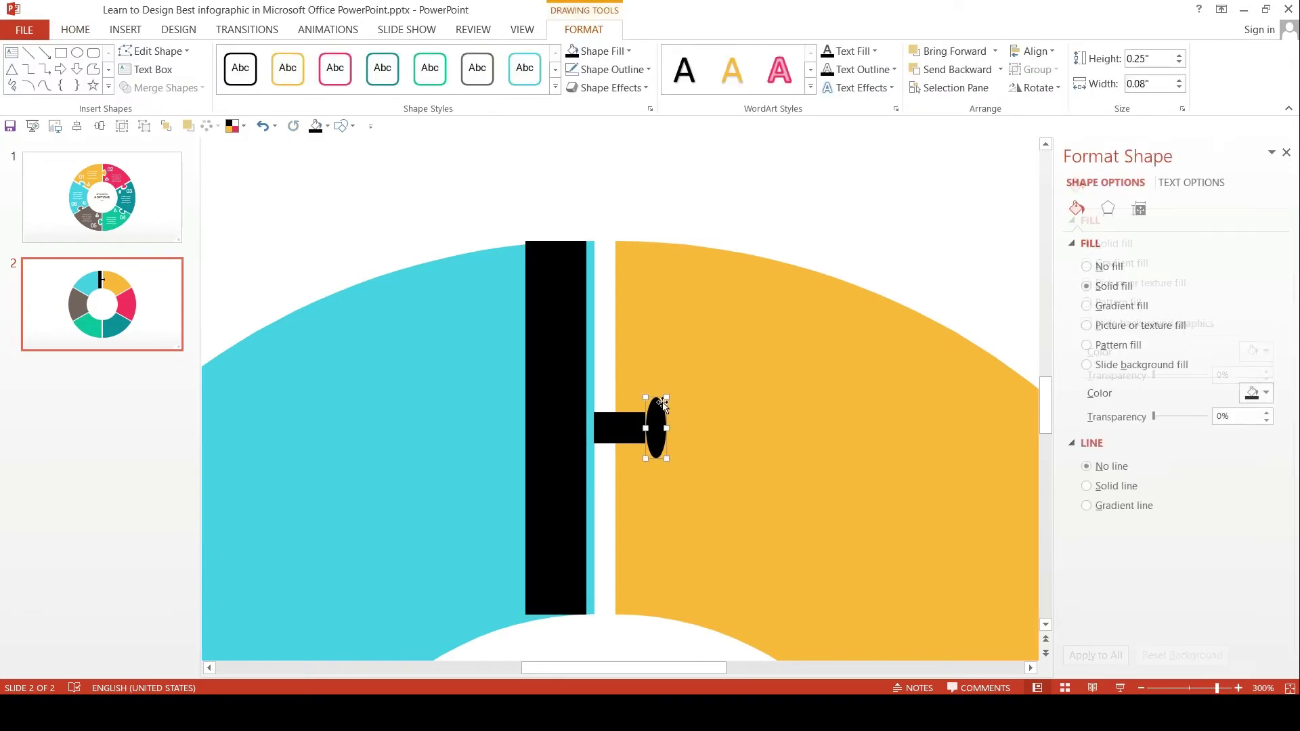
{"action": "mouse_move", "coordinate": [667, 396]}
{"action": "left_mouse_down"}
{"action": "mouse_move", "coordinate": [628, 428]}
{"action": "mouse_move", "coordinate": [667, 428]}
{"action": "left_mouse_up"}
{"action": "left_click", "coordinate": [3, 285]}
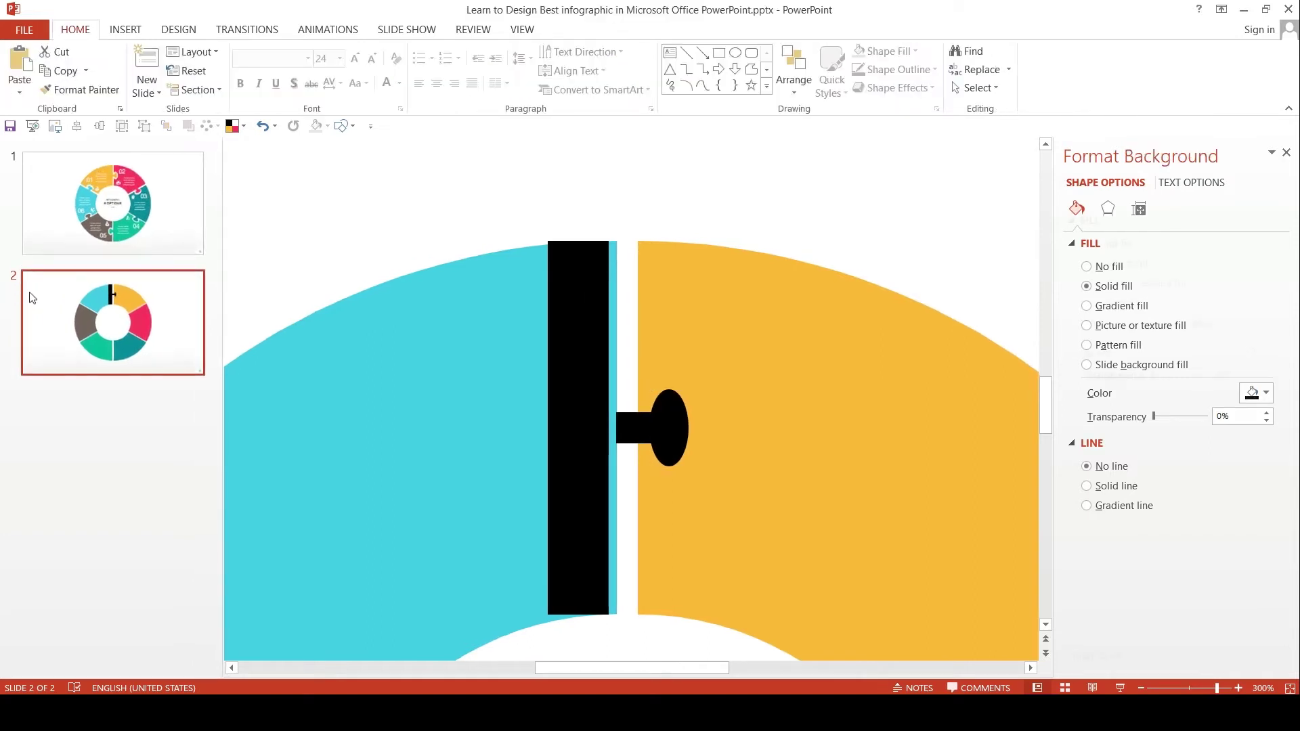
{"action": "scroll", "coordinate": [73, 312], "scroll_direction": "up", "scroll_amount": 4, "text": "ctrl"}
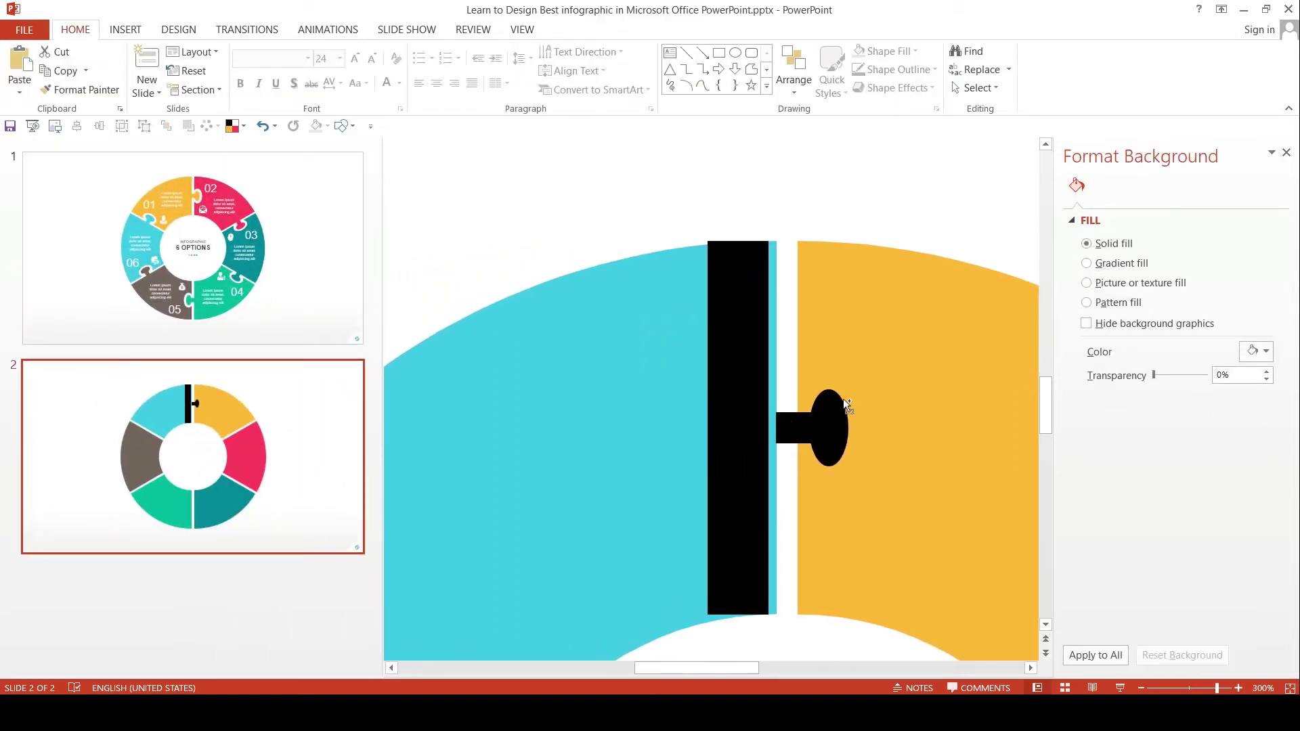
{"action": "scroll", "coordinate": [809, 416], "scroll_direction": "down", "scroll_amount": 10, "text": "ctrl"}
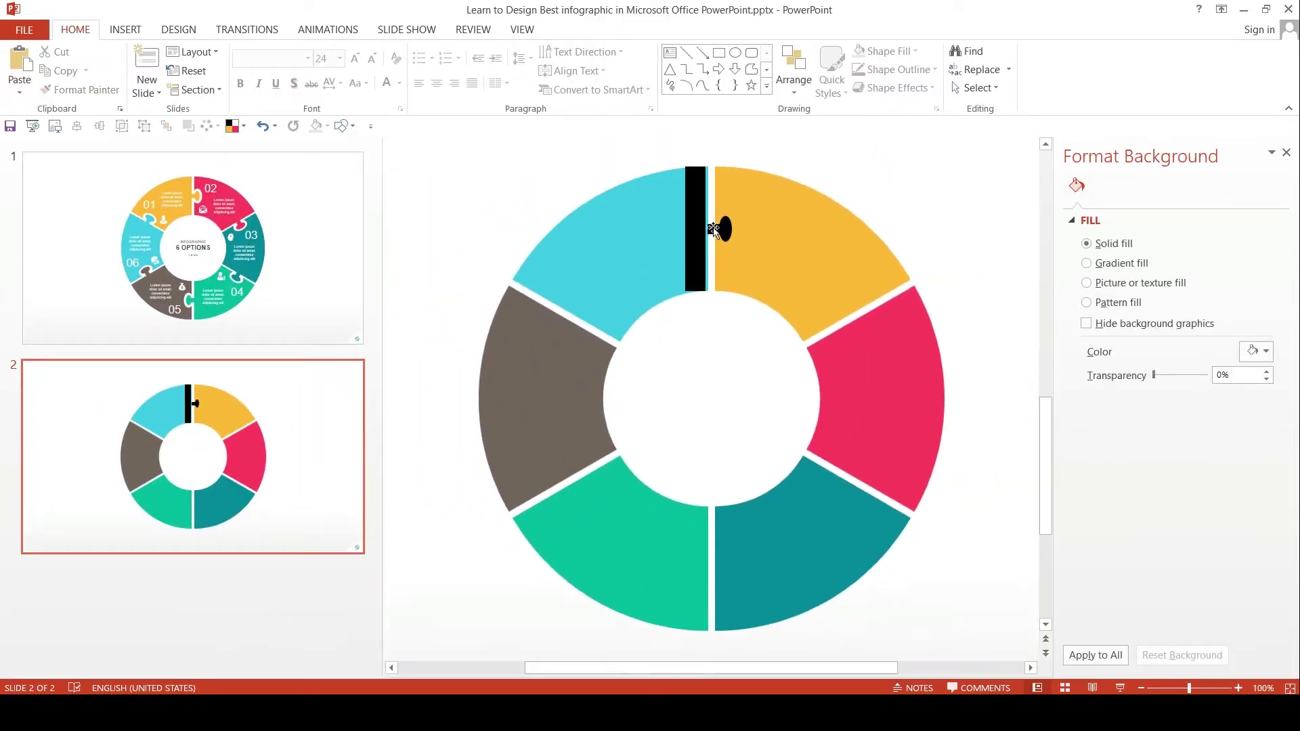
{"action": "left_click", "coordinate": [721, 231]}
{"action": "scroll", "coordinate": [738, 244], "scroll_direction": "up", "scroll_amount": 5, "text": "ctrl"}
{"action": "scroll", "coordinate": [735, 311], "scroll_direction": "up", "scroll_amount": 5, "text": "ctrl"}
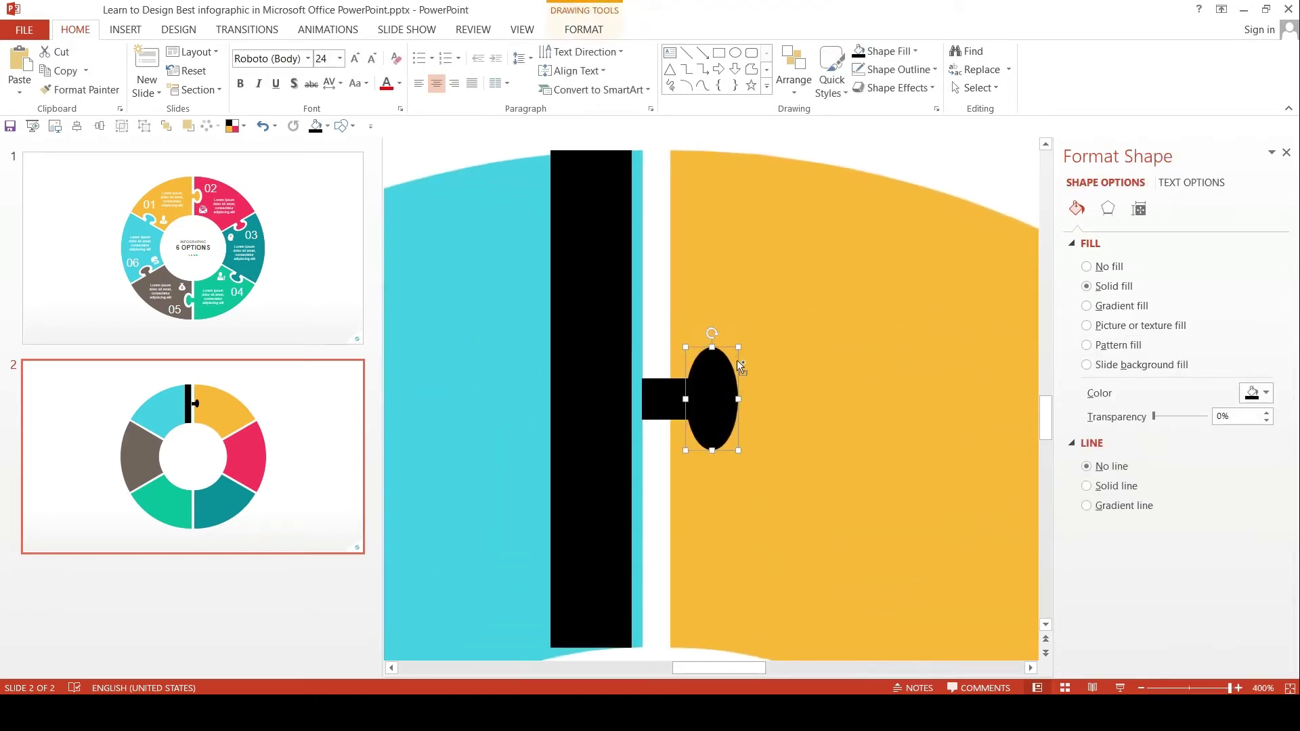
{"action": "left_click_drag", "start_coordinate": [735, 399], "coordinate": [740, 399]}
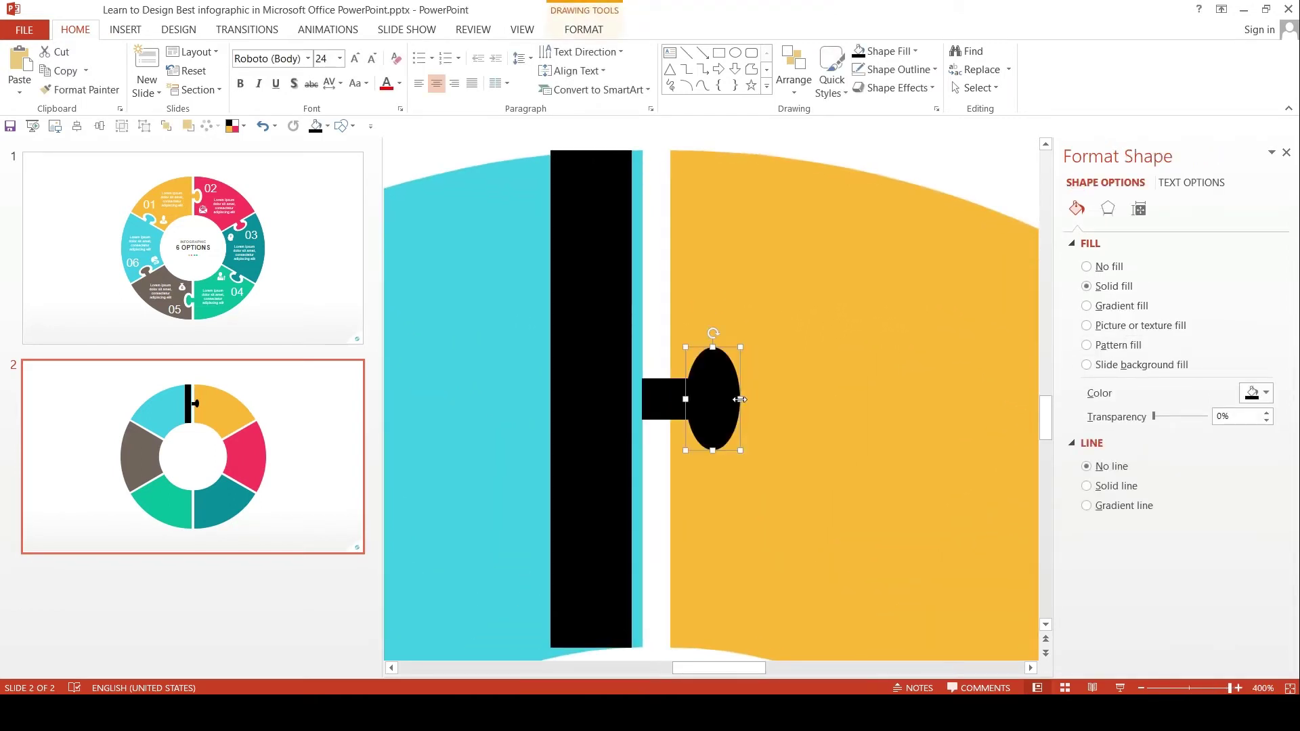
{"action": "left_click", "coordinate": [685, 400]}
{"action": "left_click", "coordinate": [711, 347]}
{"action": "scroll", "coordinate": [711, 342], "scroll_direction": "down", "scroll_amount": 3, "text": "ctrl"}
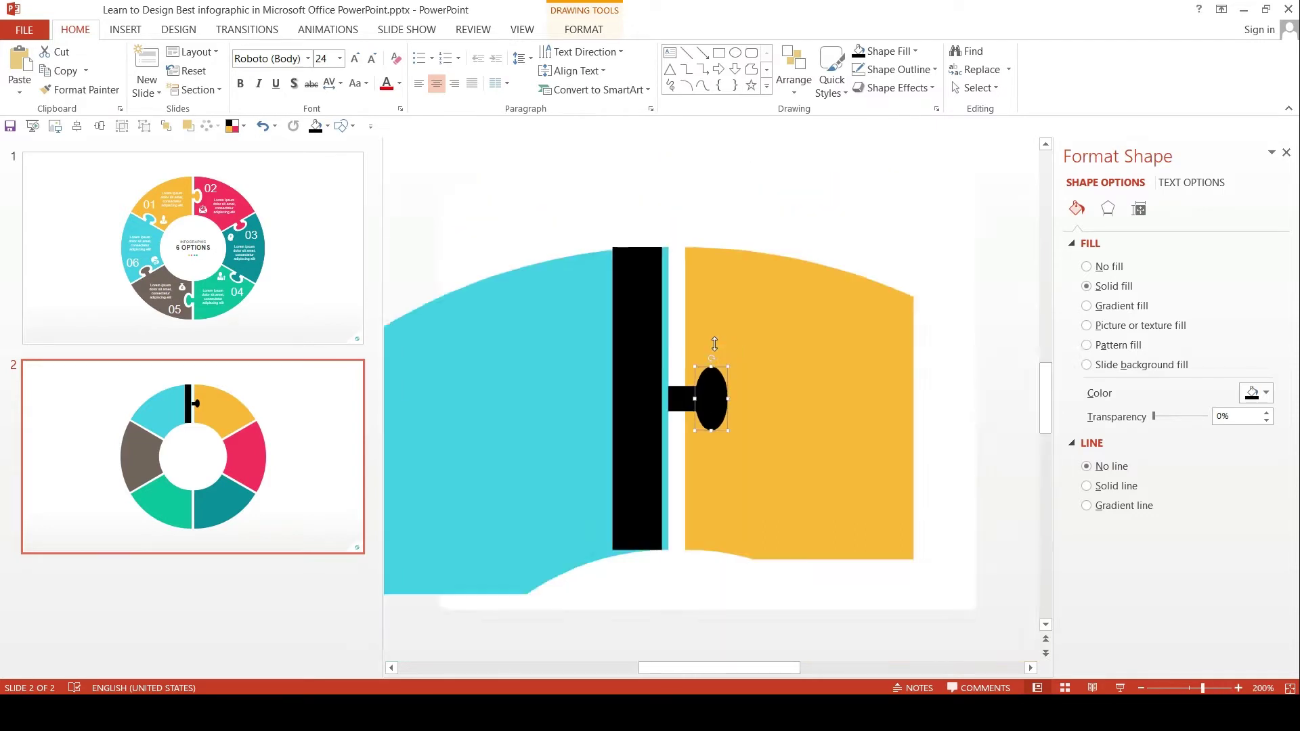
{"action": "left_click", "coordinate": [797, 258]}
Duplicate the oval just to its right and fill the copy light grey
{"action": "left_click", "coordinate": [710, 400]}
{"action": "right_click", "coordinate": [711, 400]}
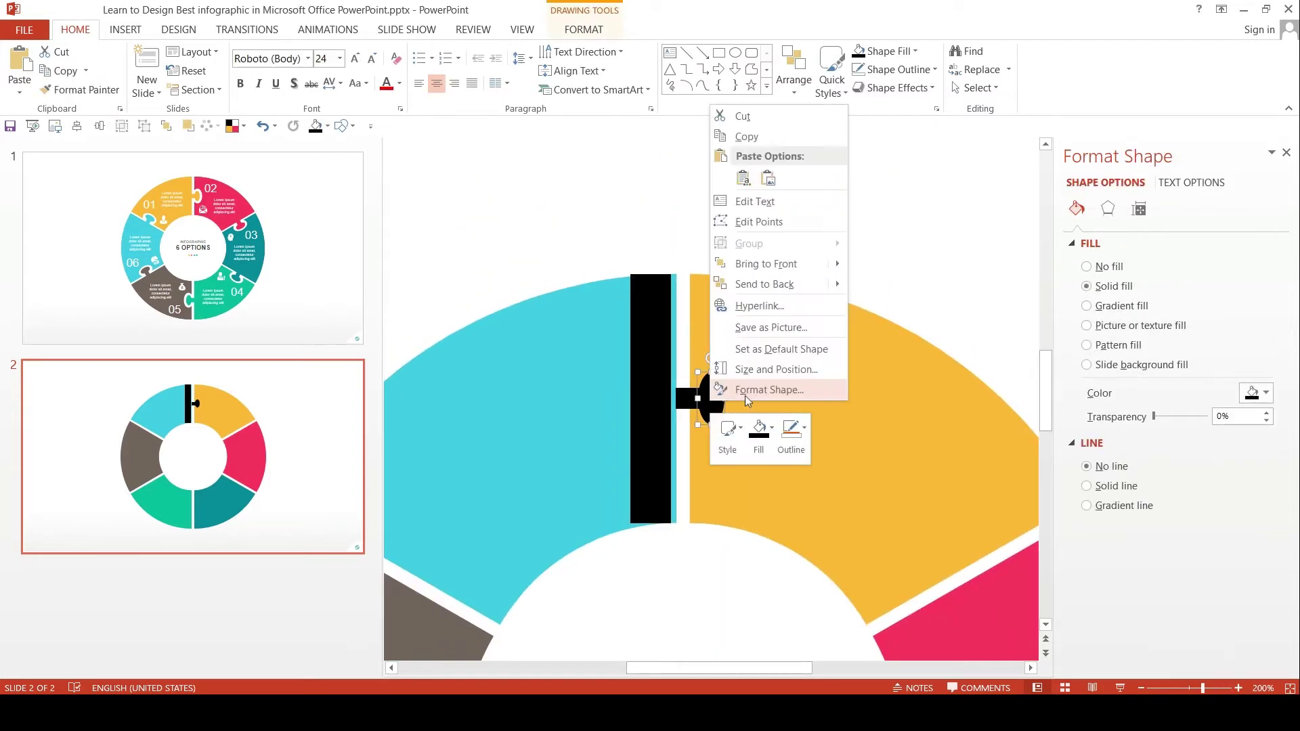
{"action": "key", "text": "Escape"}
{"action": "left_click", "coordinate": [807, 195]}
{"action": "right_click", "coordinate": [812, 189]}
{"action": "key", "text": "Escape"}
{"action": "mouse_move", "coordinate": [716, 391]}
{"action": "left_mouse_down", "text": "ctrl"}
{"action": "mouse_move", "coordinate": [743, 407]}
{"action": "mouse_move", "coordinate": [745, 395]}
{"action": "left_mouse_up", "text": "ctrl"}
{"action": "left_click", "coordinate": [583, 29]}
{"action": "left_click", "coordinate": [601, 51]}
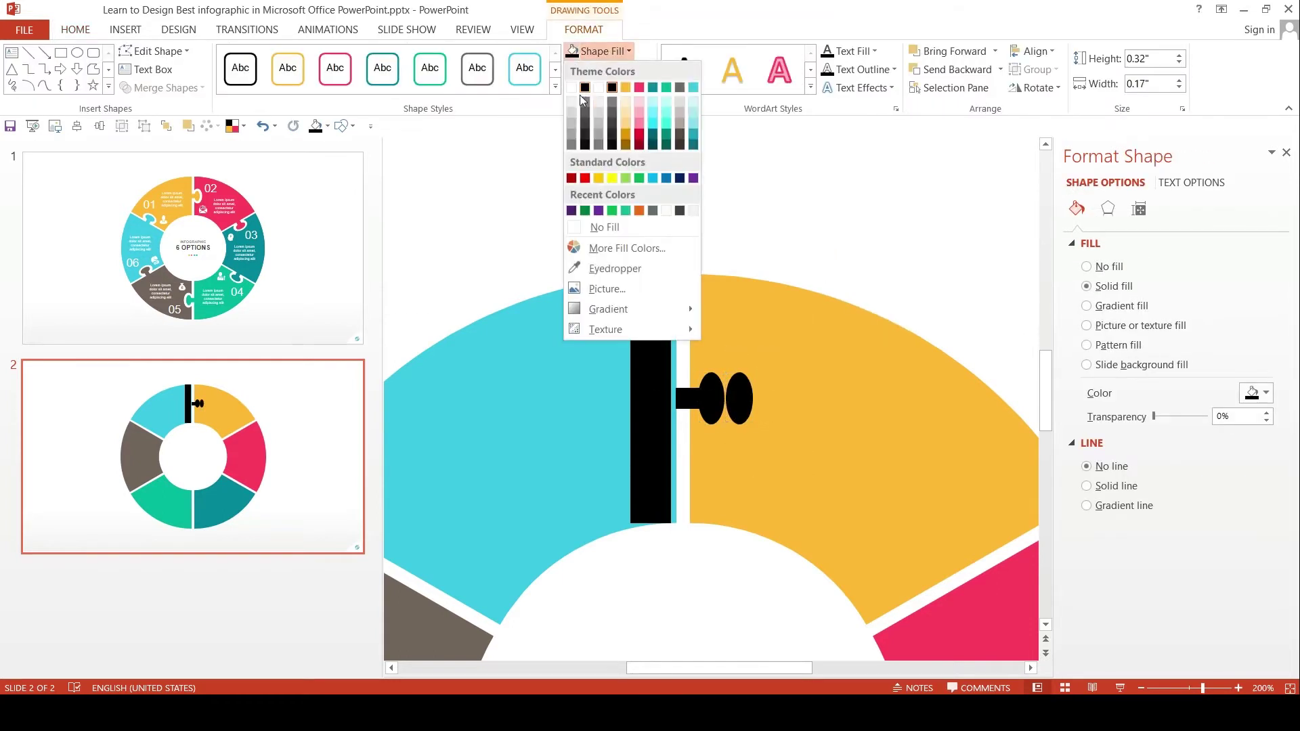
{"action": "left_click", "coordinate": [575, 88]}
Middle-align the grey oval with the bar, then select both ovals
{"action": "left_click", "coordinate": [650, 373], "text": "shift"}
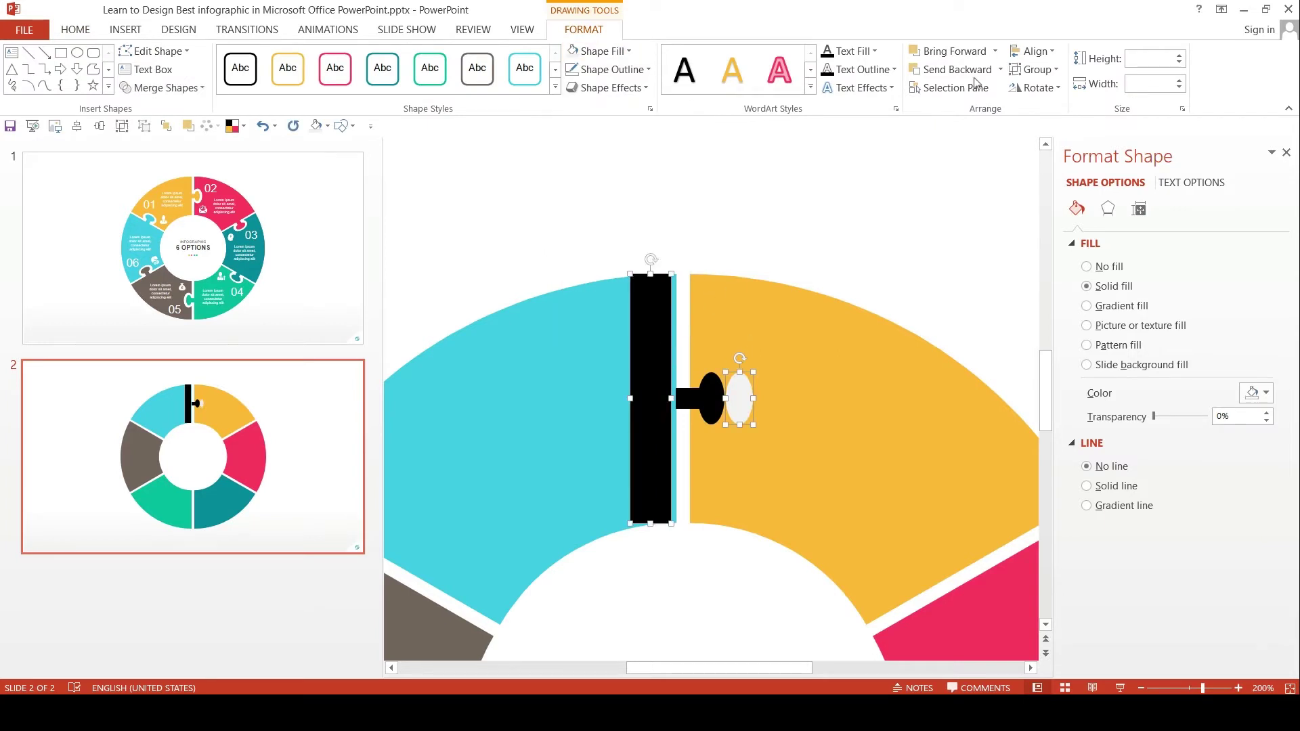
{"action": "left_click", "coordinate": [1034, 50]}
{"action": "left_click", "coordinate": [1070, 156]}
{"action": "left_click", "coordinate": [894, 250]}
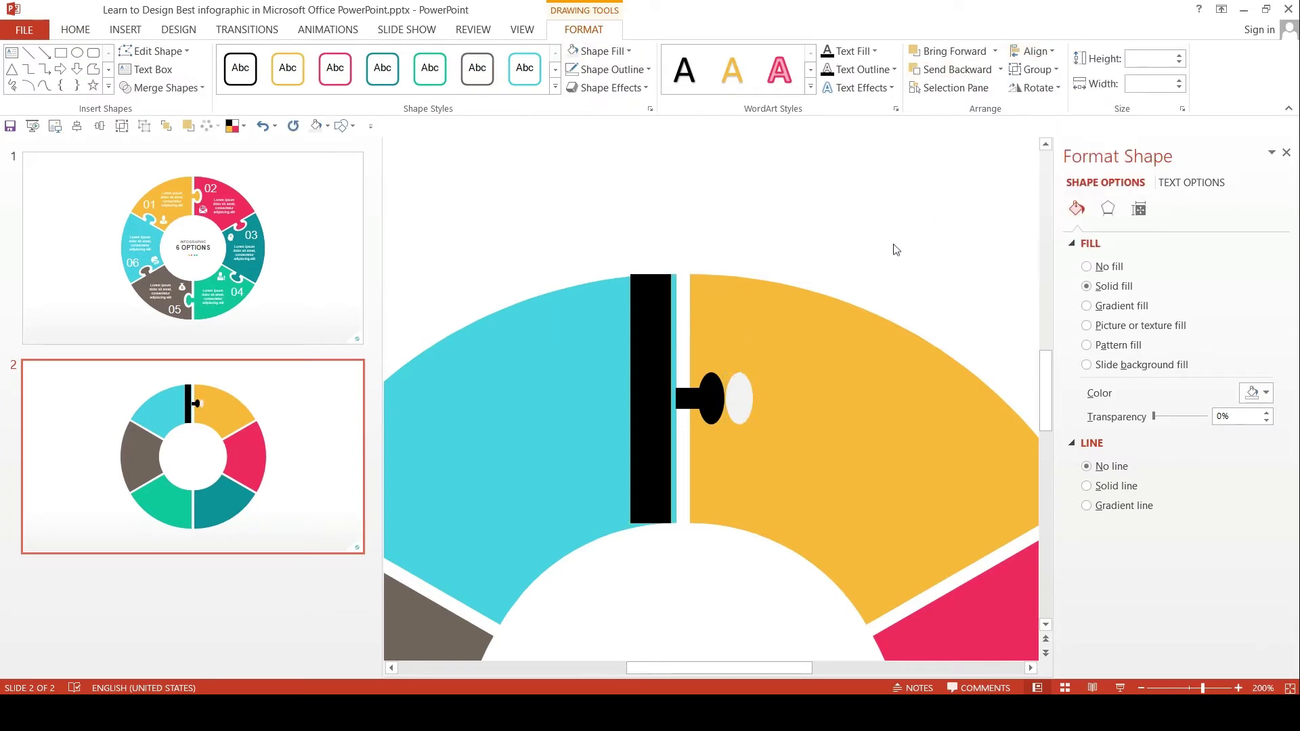
{"action": "left_click", "coordinate": [740, 407]}
{"action": "left_click", "coordinate": [716, 399], "text": "shift"}
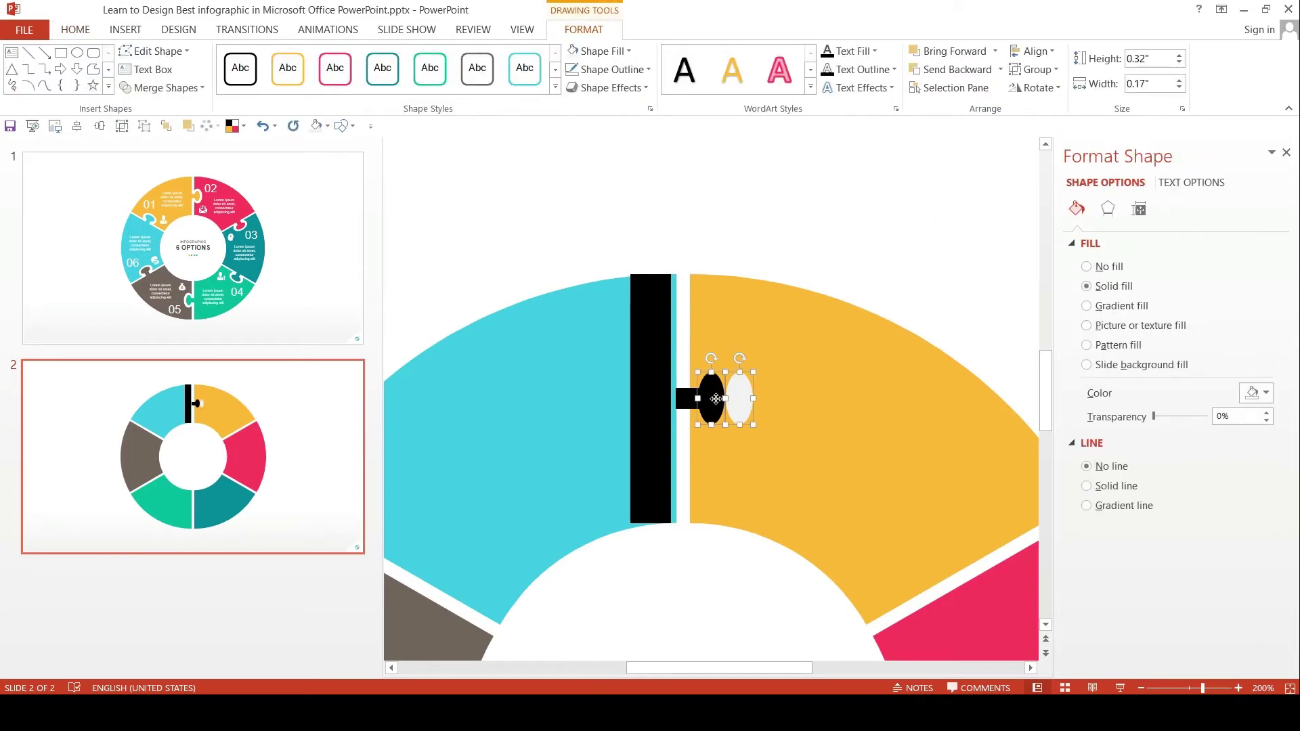
Left-align the grey oval over the black one and give it 23% transparency
{"action": "left_click", "coordinate": [1031, 52]}
{"action": "left_click", "coordinate": [1054, 72]}
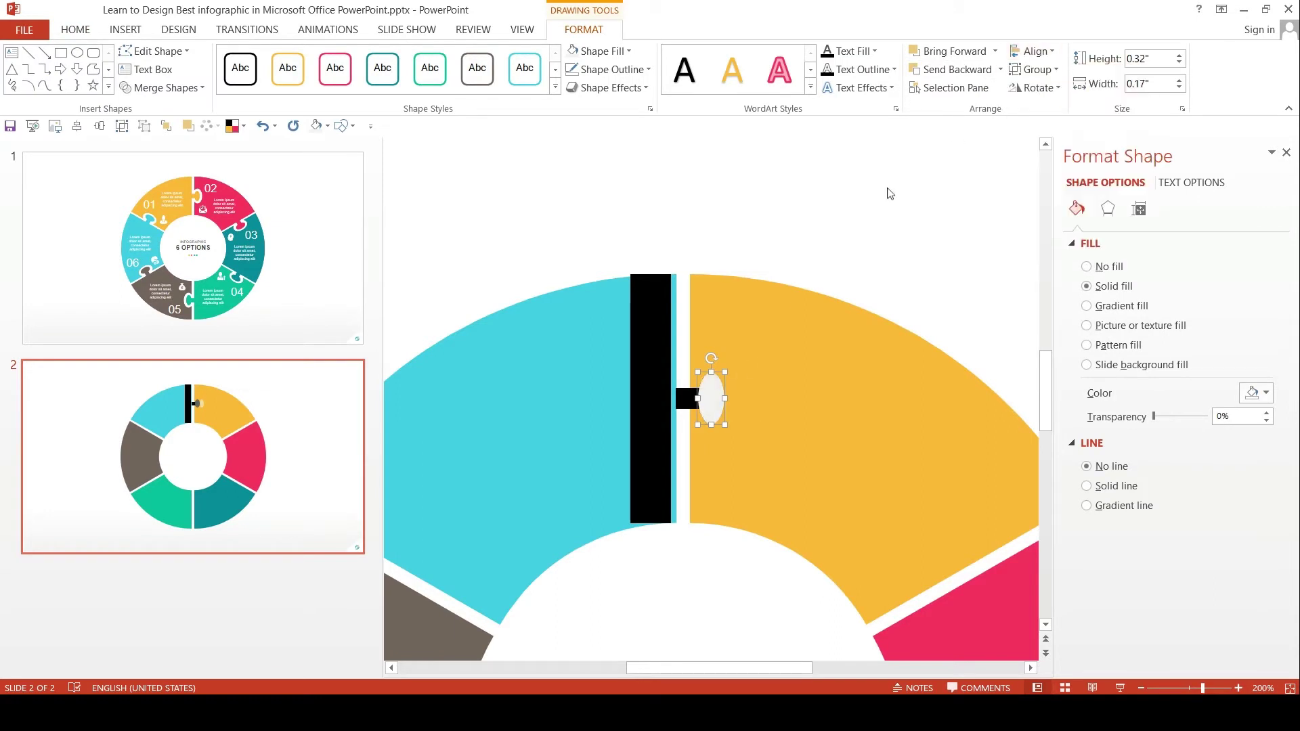
{"action": "left_click", "coordinate": [866, 240]}
{"action": "left_click", "coordinate": [722, 391]}
{"action": "scroll", "coordinate": [723, 391], "scroll_direction": "up", "scroll_amount": 10, "text": "ctrl"}
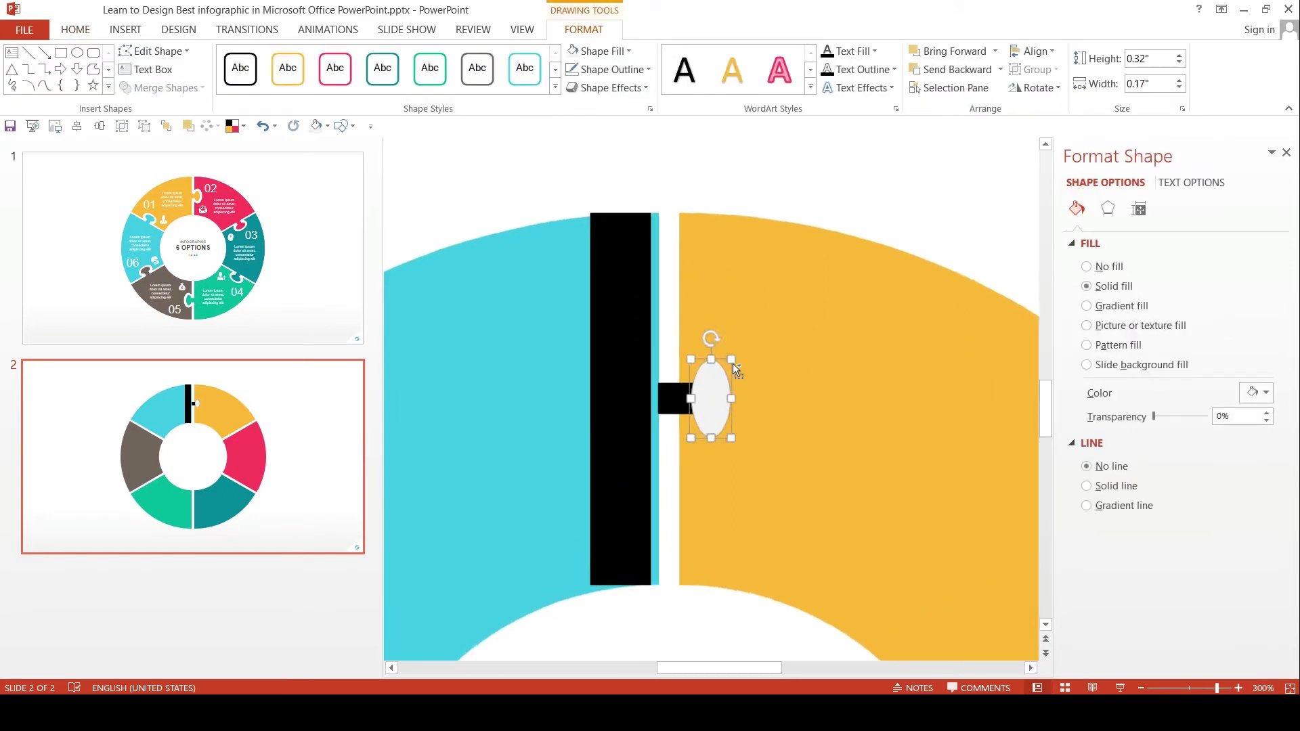
{"action": "left_click_drag", "start_coordinate": [1158, 421], "coordinate": [1167, 421]}
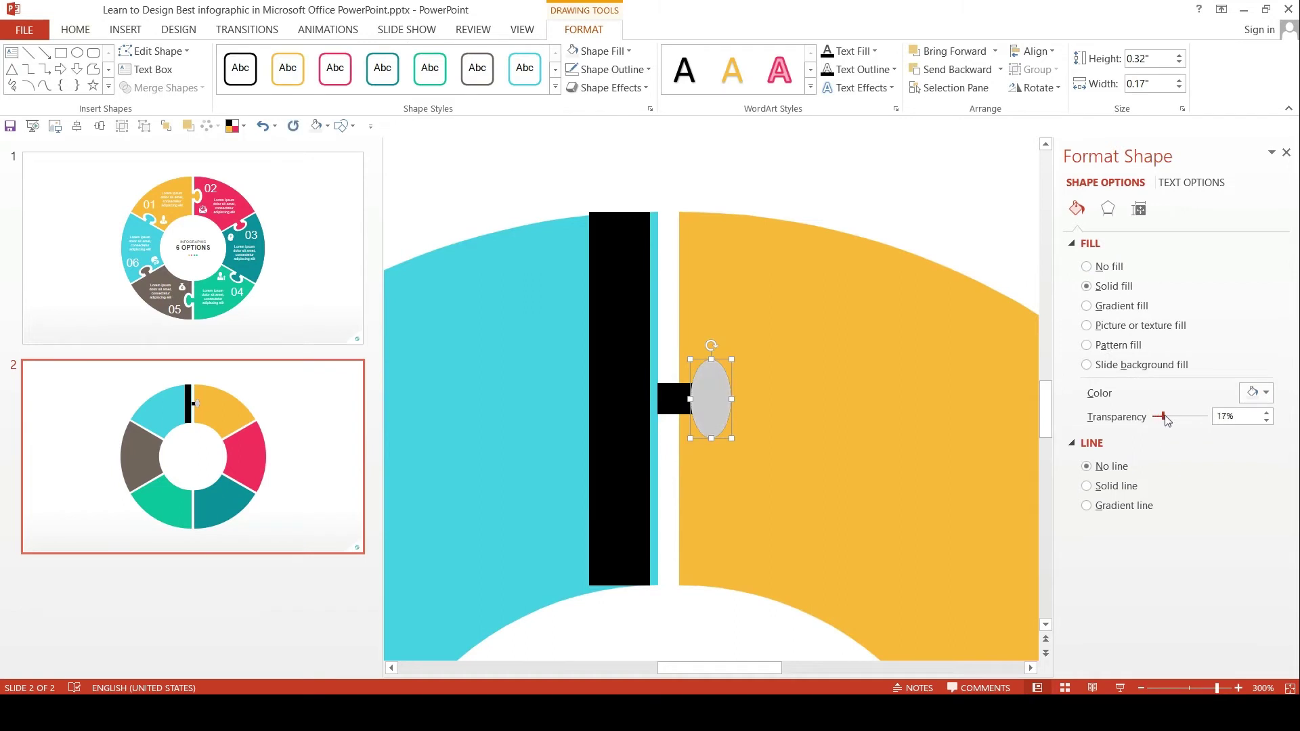
Enlarge the grey oval to 0.54" by 0.3" and position it around the knob
{"action": "scroll", "coordinate": [811, 419], "scroll_direction": "up", "scroll_amount": 10, "text": "ctrl"}
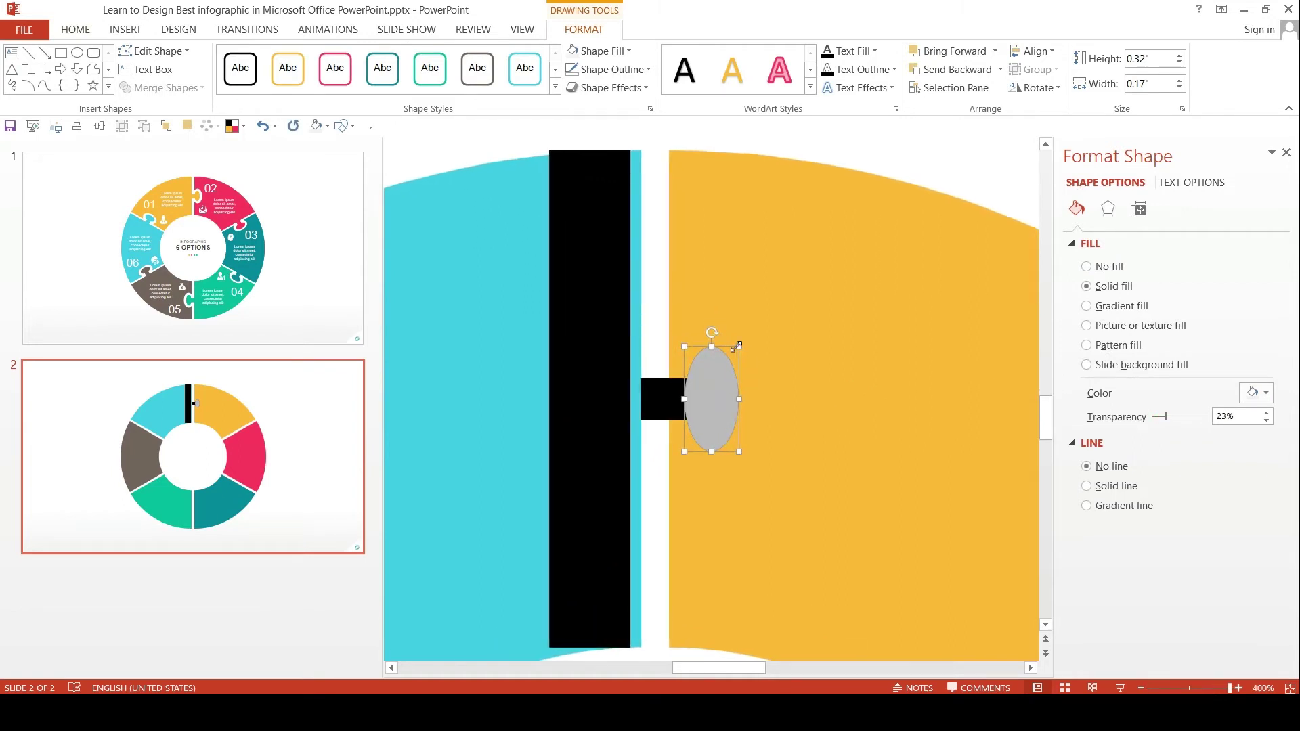
{"action": "left_click_drag", "start_coordinate": [740, 346], "coordinate": [757, 344]}
{"action": "left_click_drag", "start_coordinate": [668, 401], "coordinate": [654, 400]}
{"action": "mouse_move", "coordinate": [743, 386]}
{"action": "left_mouse_down"}
{"action": "mouse_move", "coordinate": [754, 400]}
{"action": "mouse_move", "coordinate": [752, 387]}
{"action": "left_mouse_up"}
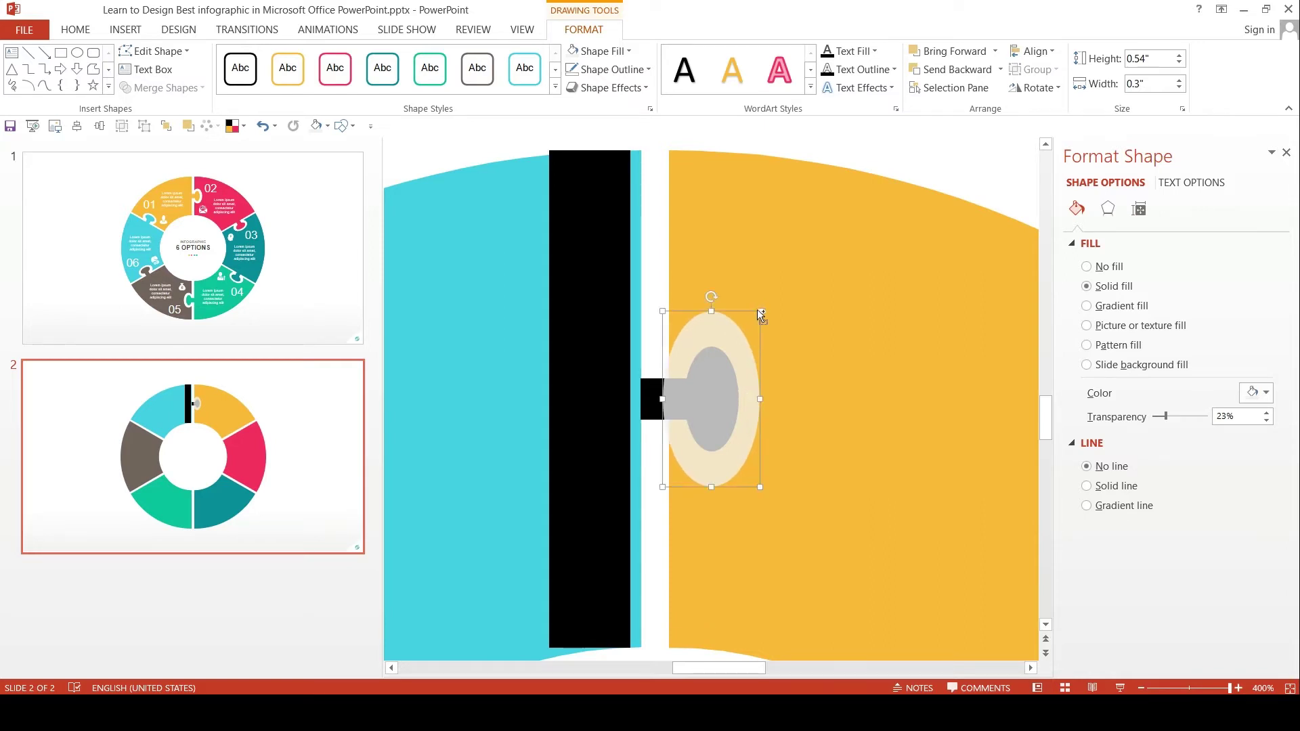
{"action": "scroll", "coordinate": [746, 363], "scroll_direction": "down", "scroll_amount": 5}
{"action": "left_click", "coordinate": [824, 250]}
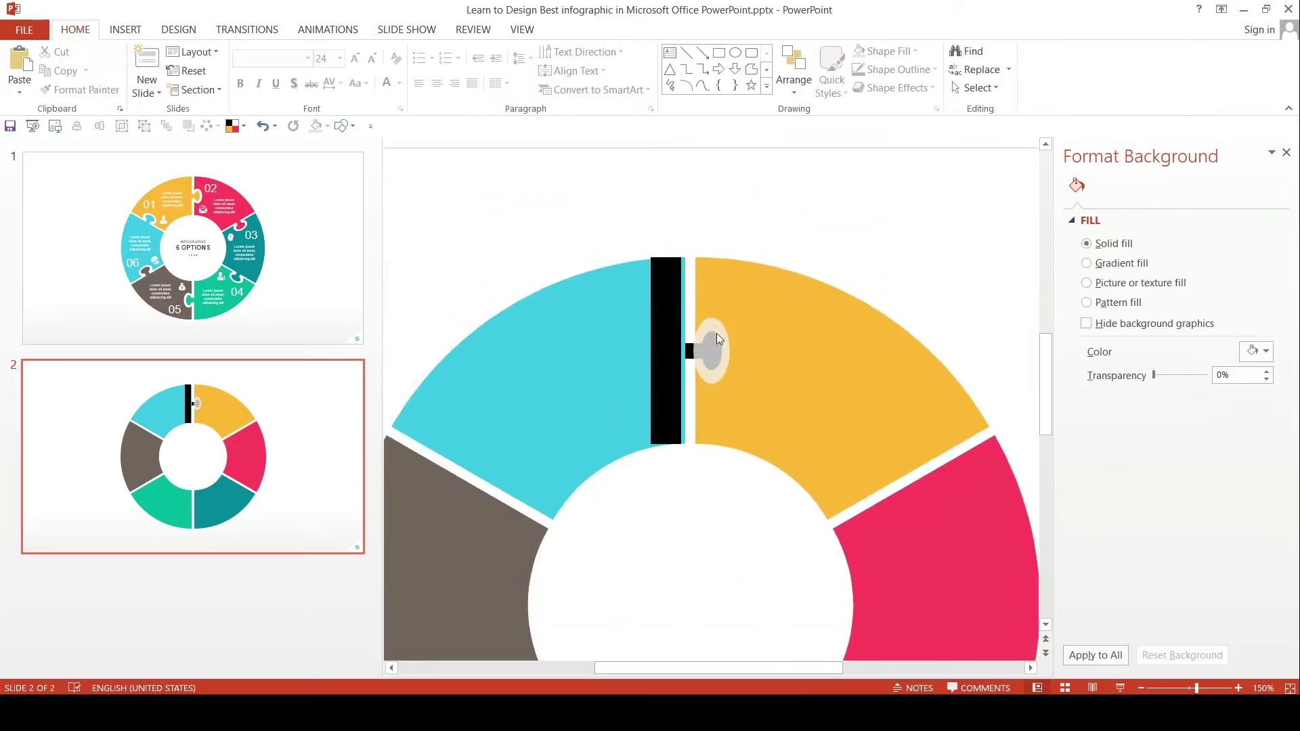
Delete the tall black bar and union the black rectangle and small circle into one tab
{"action": "left_click", "coordinate": [682, 350]}
{"action": "key", "text": "Delete"}
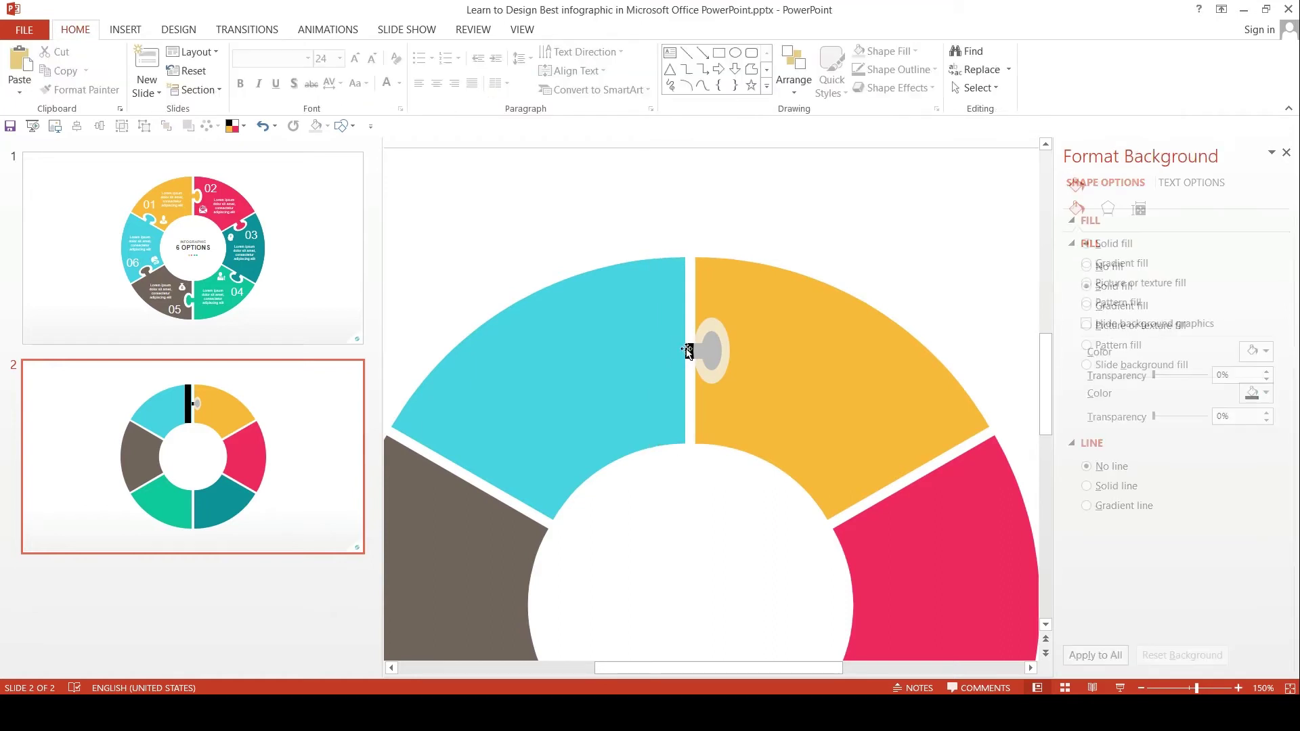
{"action": "left_click_drag", "start_coordinate": [635, 226], "coordinate": [740, 375]}
{"action": "left_click", "coordinate": [170, 87]}
{"action": "left_click", "coordinate": [153, 109]}
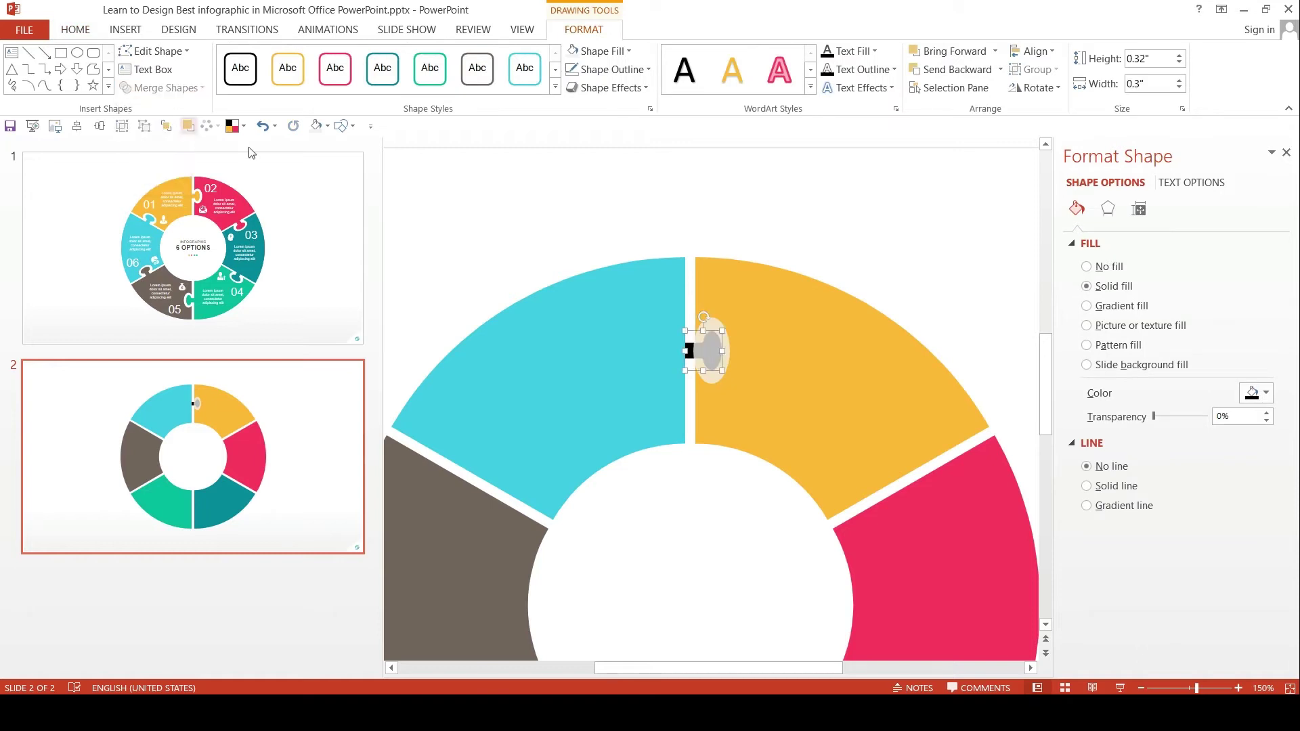
Bring the merged black tab to the front and add the pale oval to the selection
{"action": "right_click", "coordinate": [687, 350]}
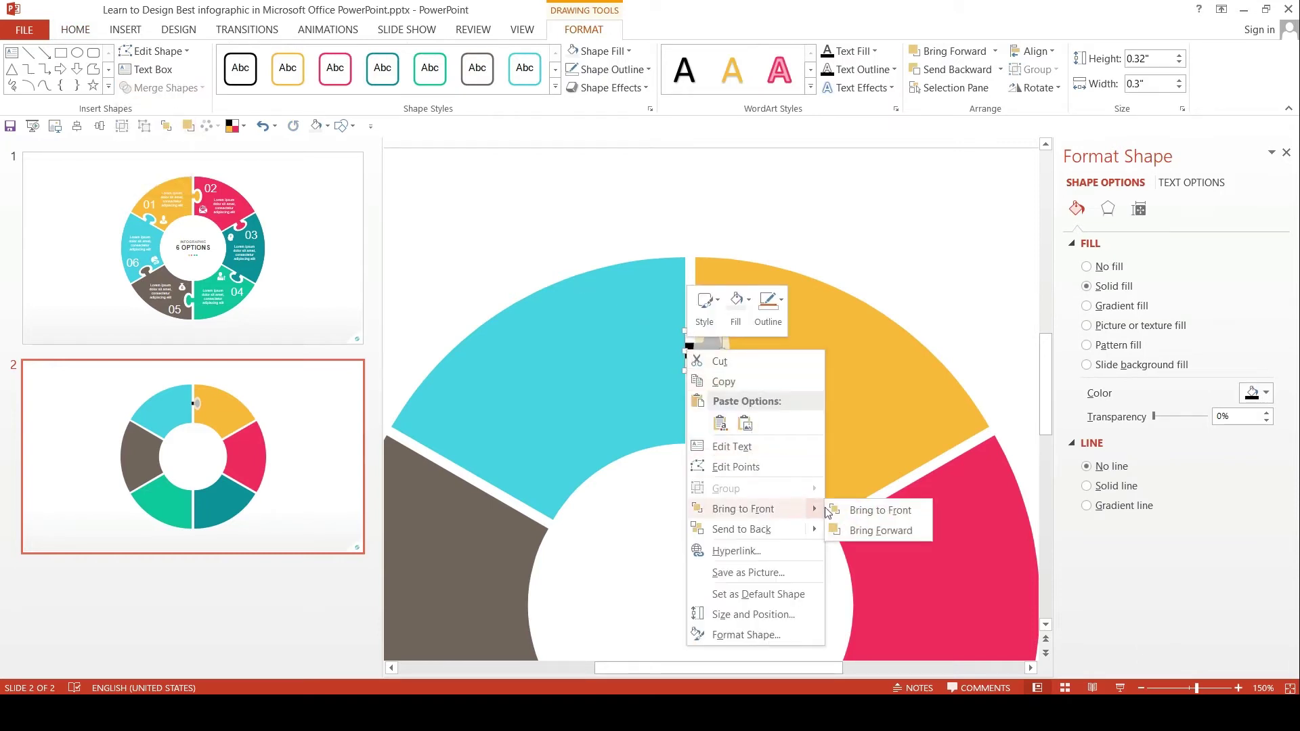
{"action": "left_click", "coordinate": [879, 510]}
{"action": "scroll", "coordinate": [736, 323], "scroll_direction": "up", "scroll_amount": 5}
{"action": "left_click", "coordinate": [745, 347], "text": "shift"}
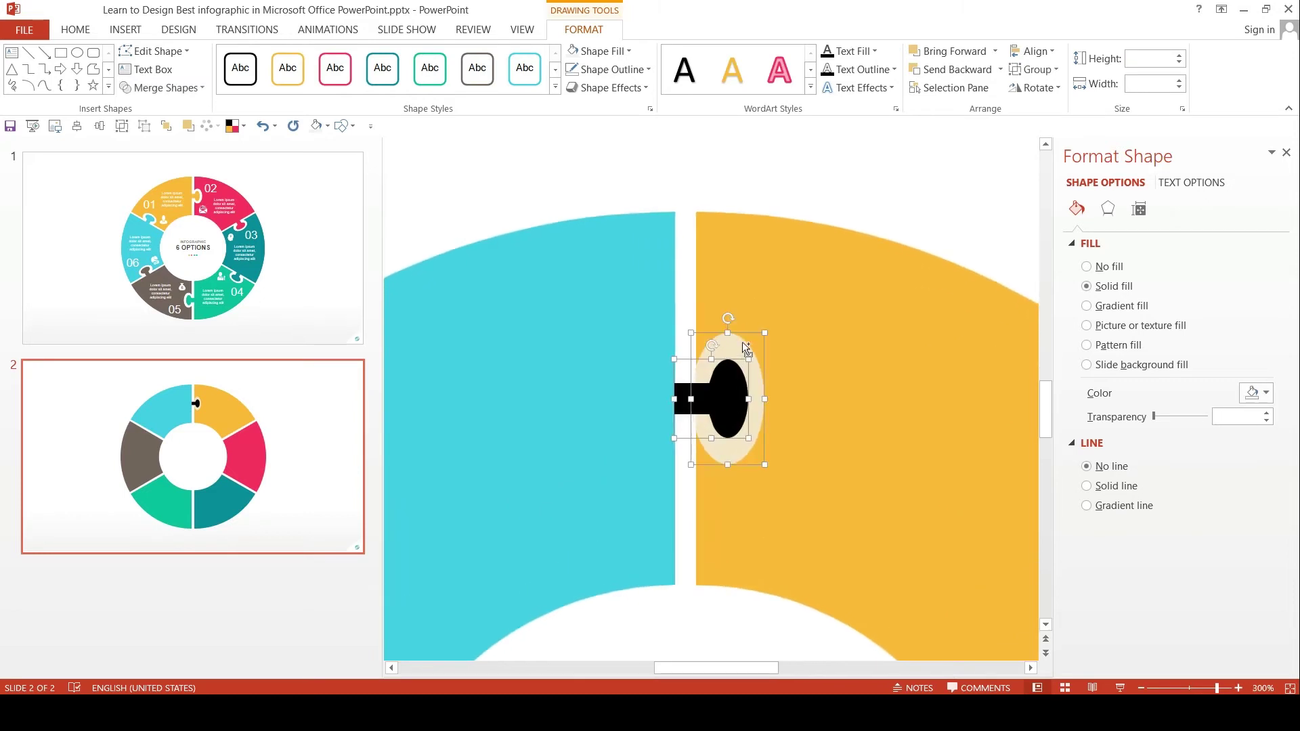
Group the black tab with its pale oval into a keyhole piece and copy it
{"action": "right_click", "coordinate": [745, 347]}
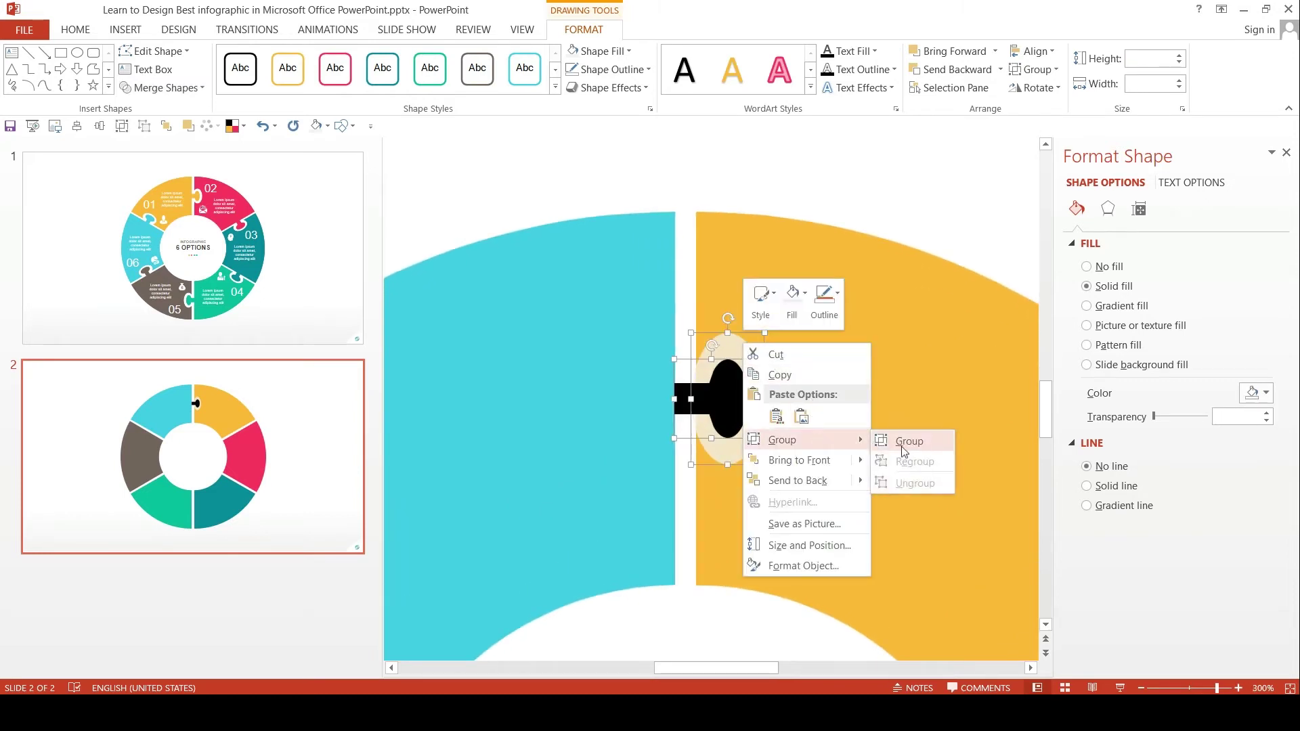
{"action": "left_click", "coordinate": [896, 441]}
{"action": "scroll", "coordinate": [867, 412], "scroll_direction": "down", "scroll_amount": 10}
{"action": "scroll", "coordinate": [852, 405], "scroll_direction": "down", "scroll_amount": 2}
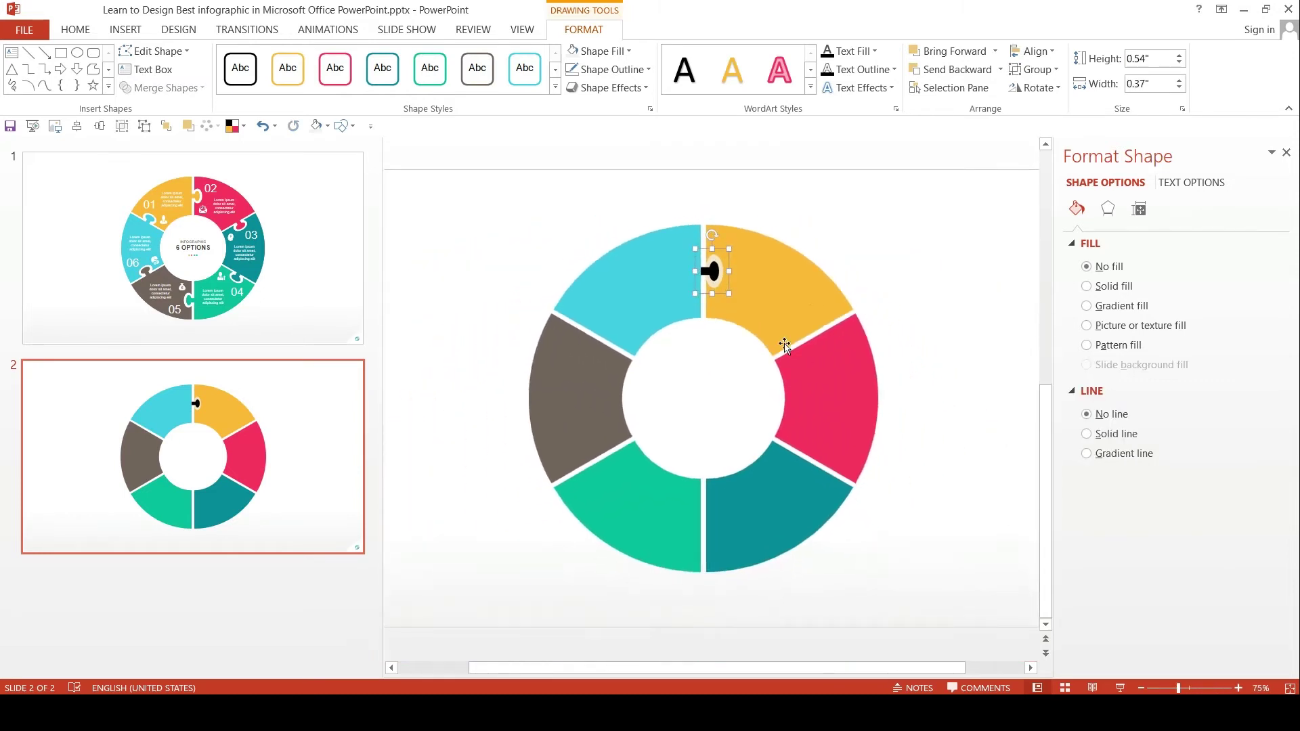
{"action": "right_click", "coordinate": [714, 267]}
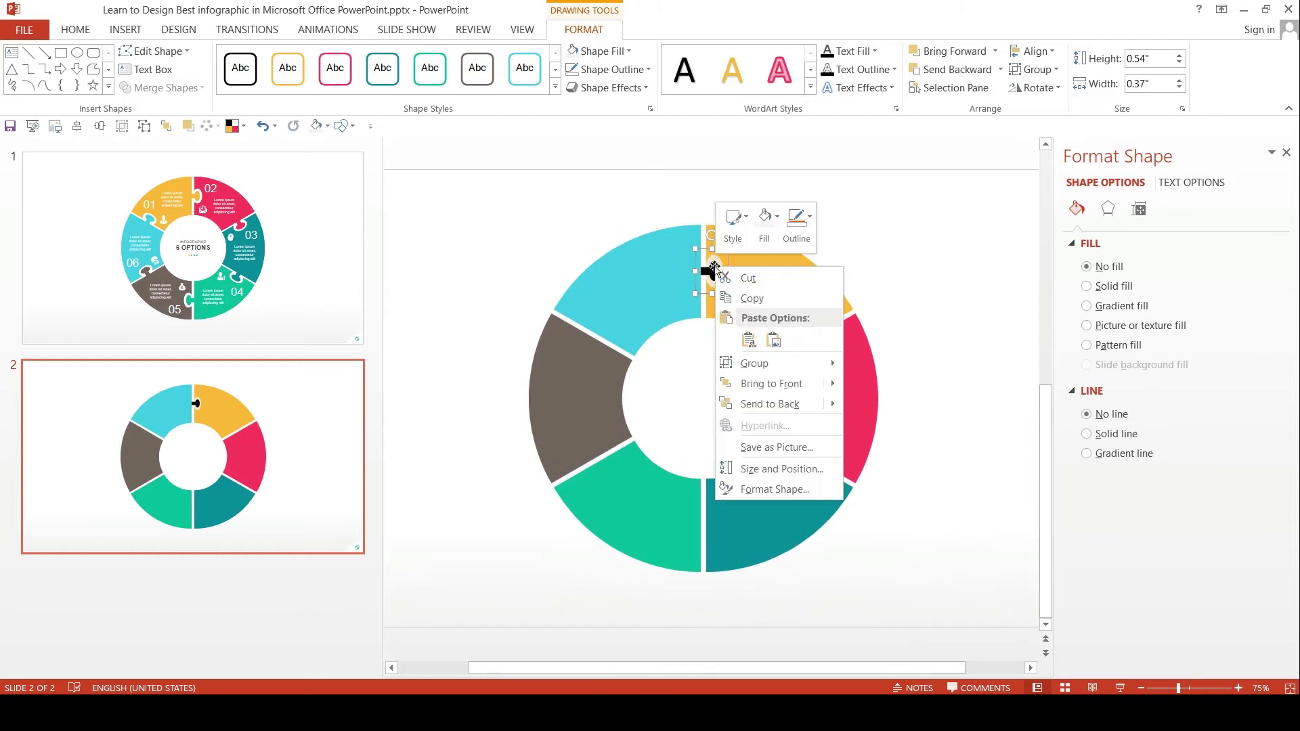
{"action": "left_click", "coordinate": [779, 298]}
{"action": "left_click", "coordinate": [475, 624]}
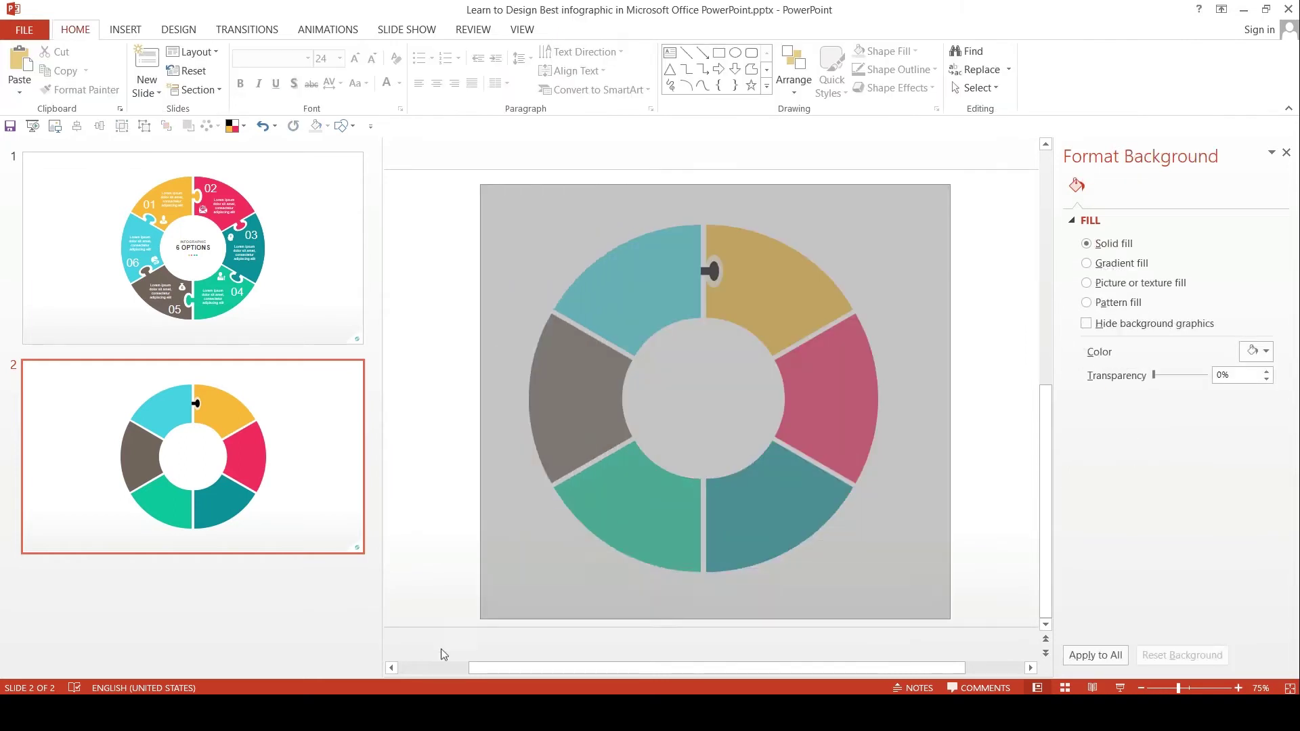
Group the first keyhole with the doughnut and rotate the group 60°
{"action": "left_click", "coordinate": [712, 271]}
{"action": "right_click", "coordinate": [781, 309]}
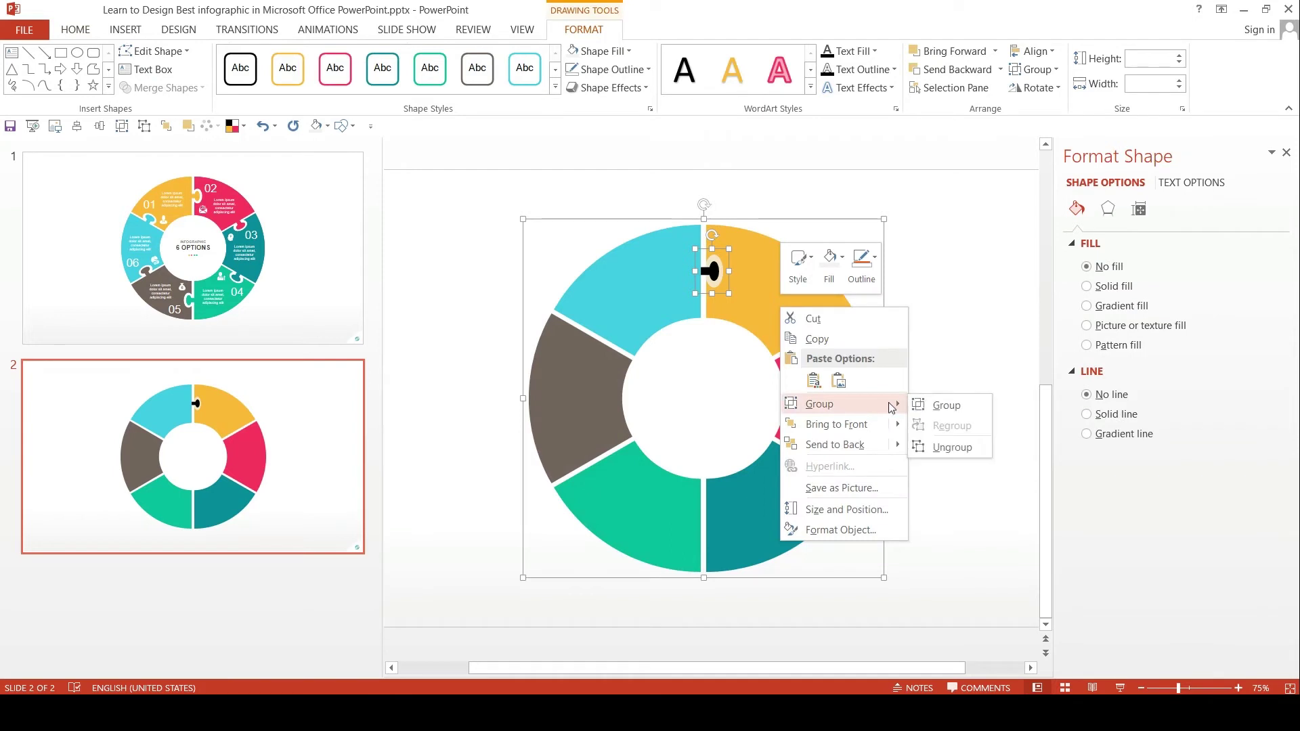
{"action": "left_click", "coordinate": [942, 405]}
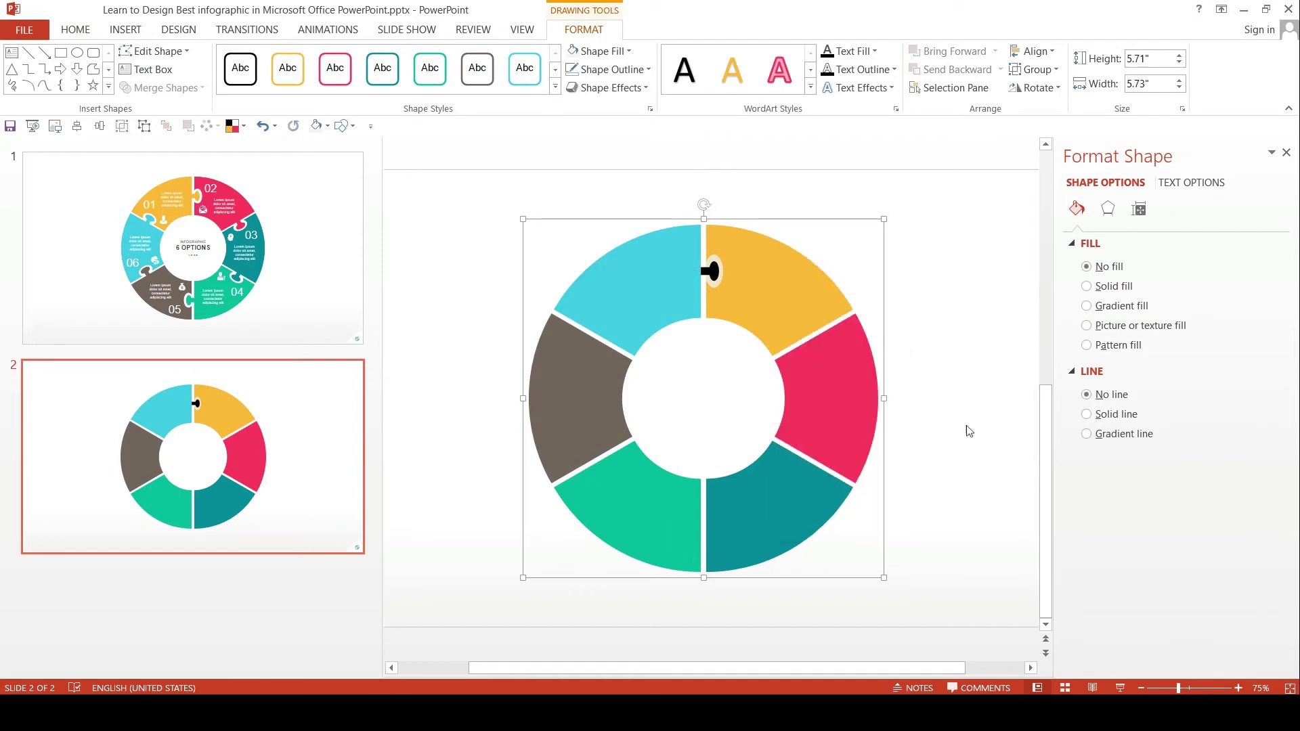
{"action": "left_click", "coordinate": [1141, 208]}
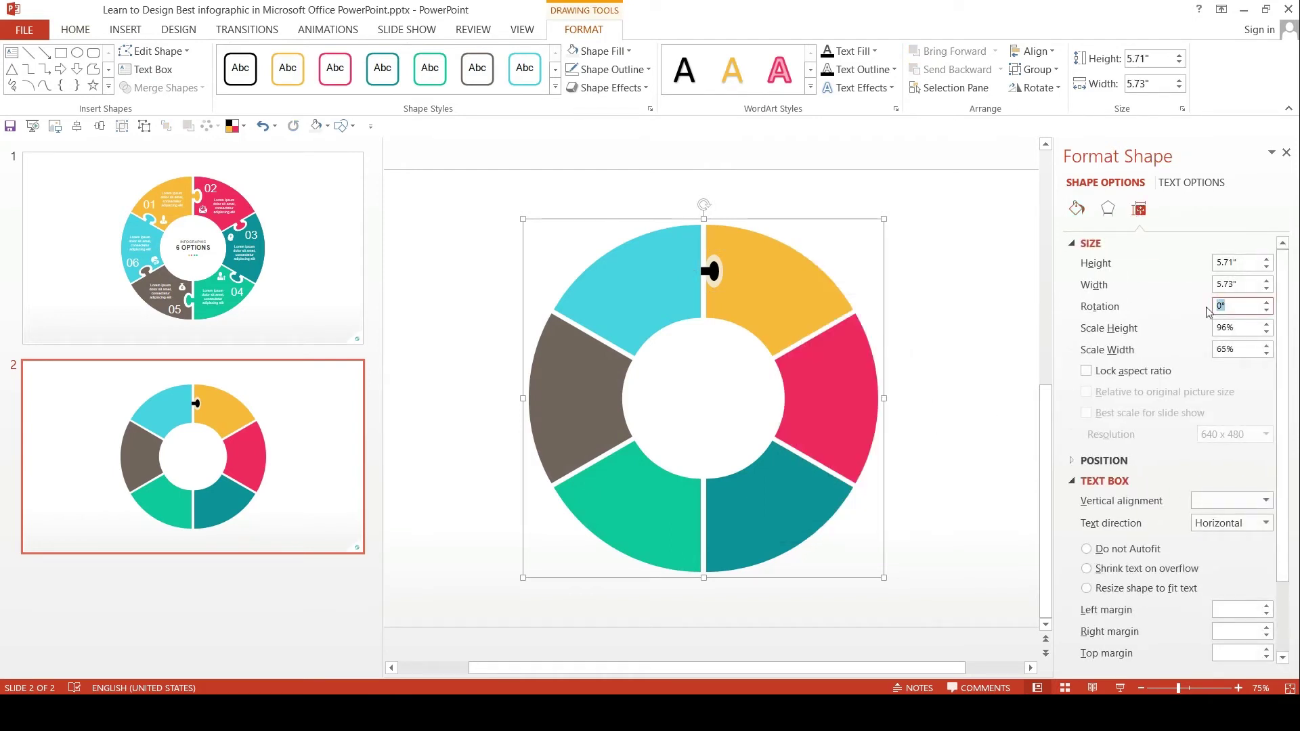
{"action": "type", "text": "6"}
{"action": "left_click", "coordinate": [901, 255]}
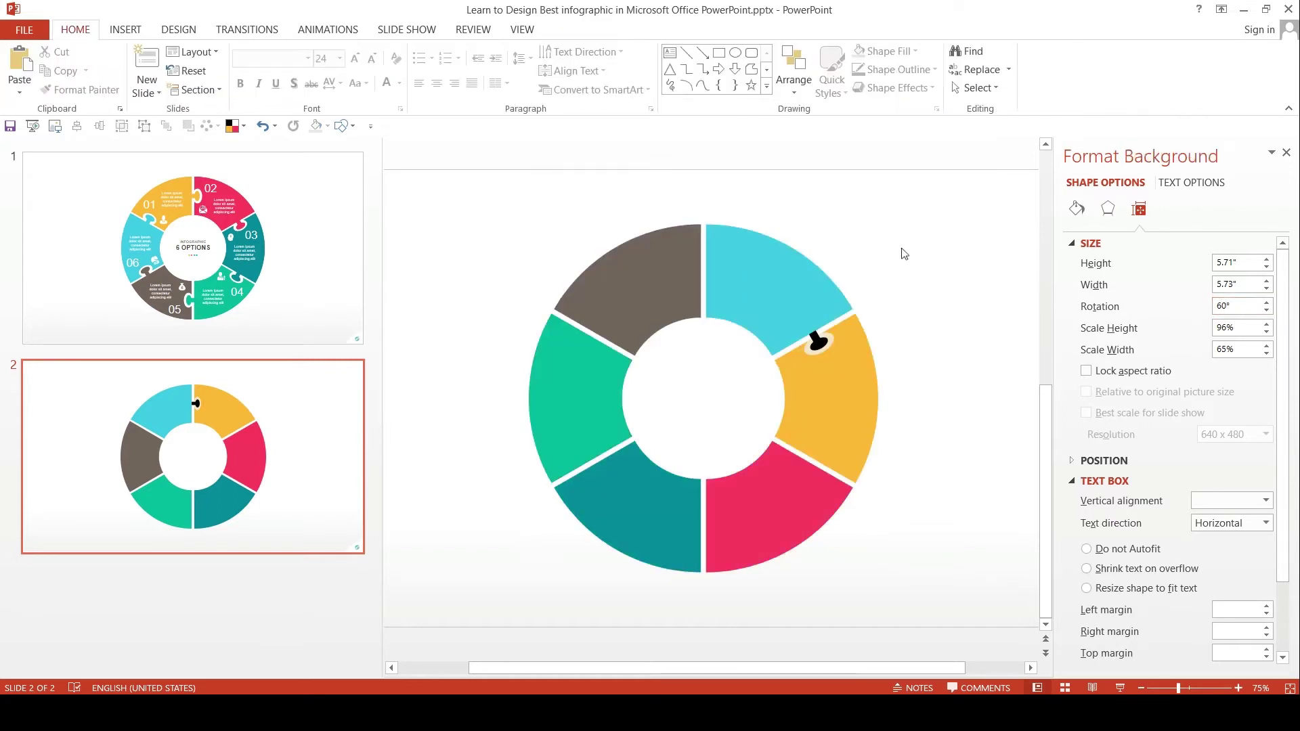
Paste two more keyhole copies, grouping each with the doughnut and rotating another 60°
{"action": "right_click", "coordinate": [907, 250]}
{"action": "left_click", "coordinate": [921, 271]}
{"action": "left_click", "coordinate": [819, 298], "text": "shift"}
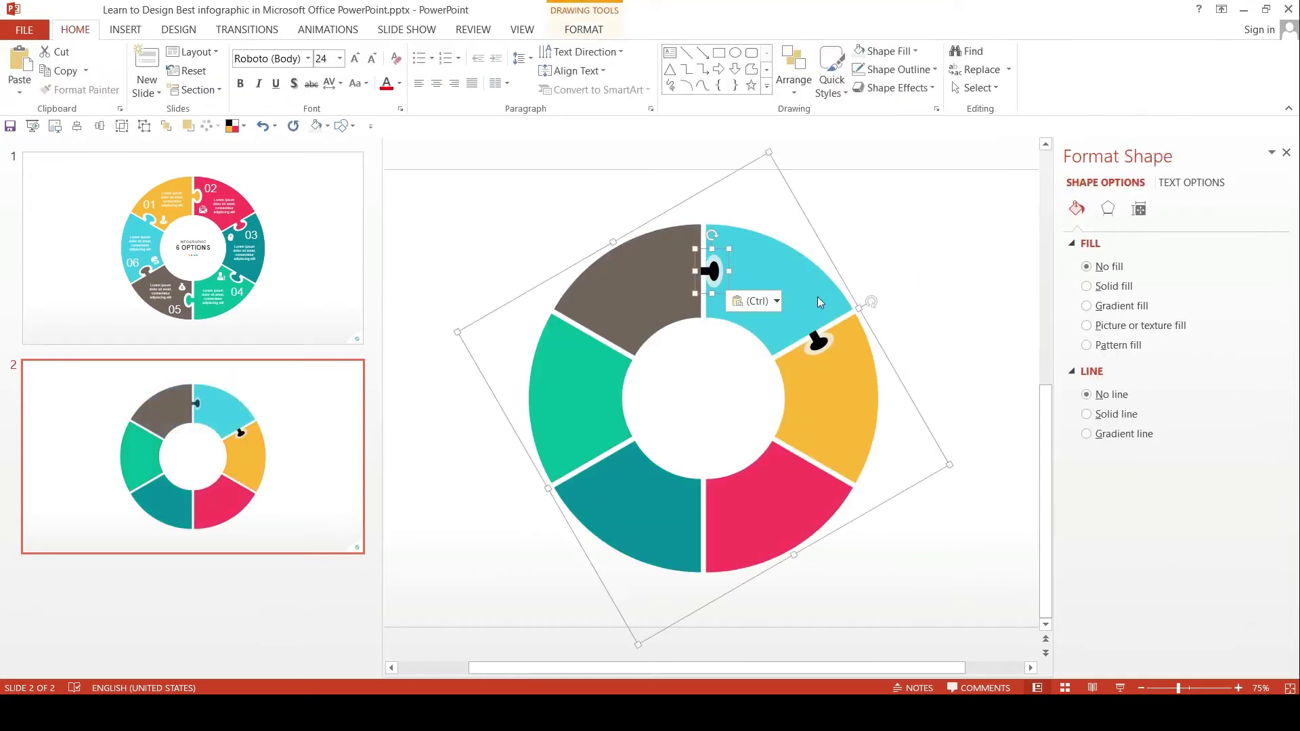
{"action": "right_click", "coordinate": [819, 298]}
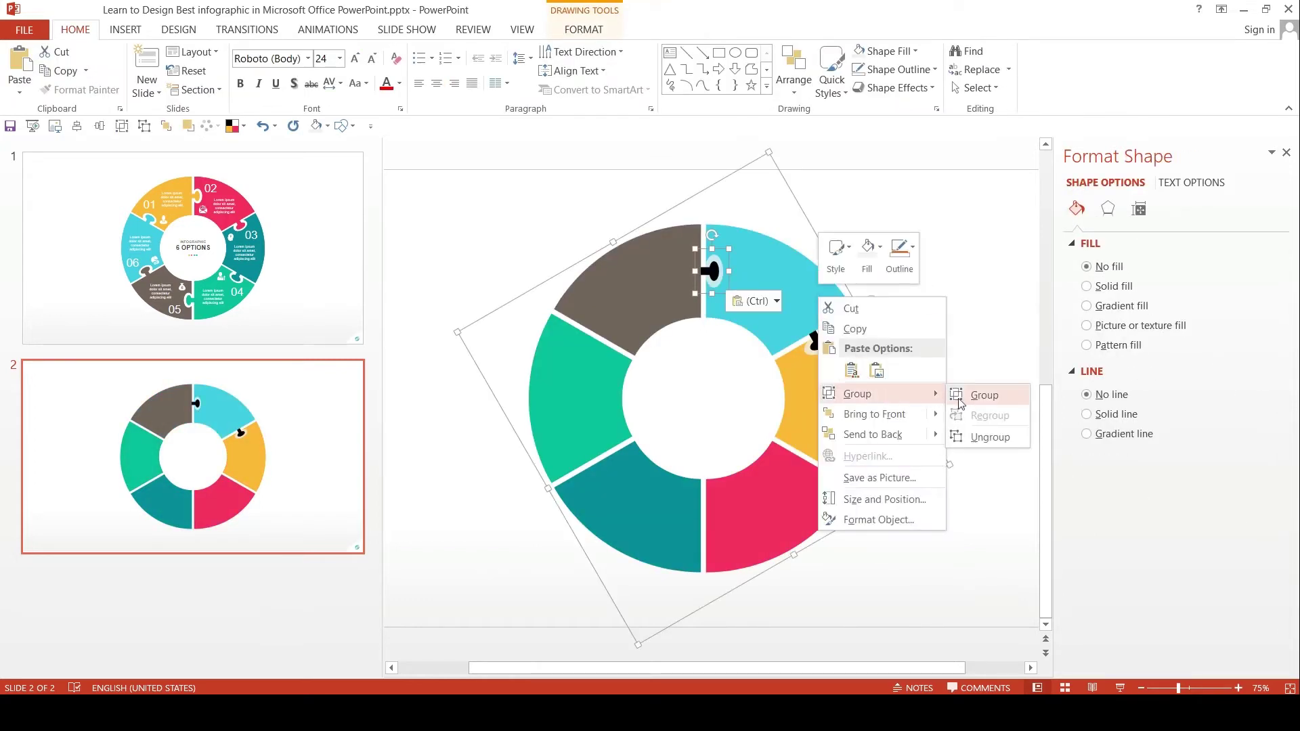
{"action": "left_click", "coordinate": [976, 396]}
{"action": "left_click", "coordinate": [1139, 208]}
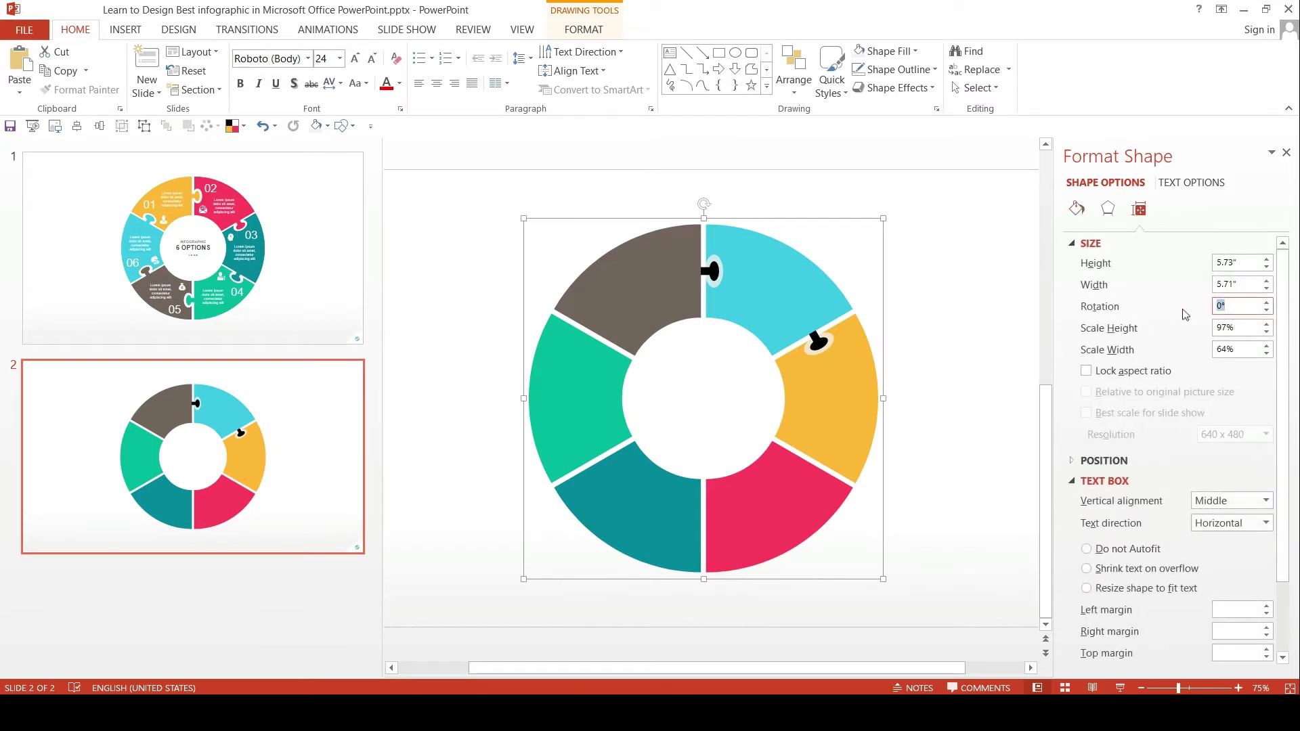
{"action": "left_click", "coordinate": [980, 272]}
{"action": "right_click", "coordinate": [888, 245]}
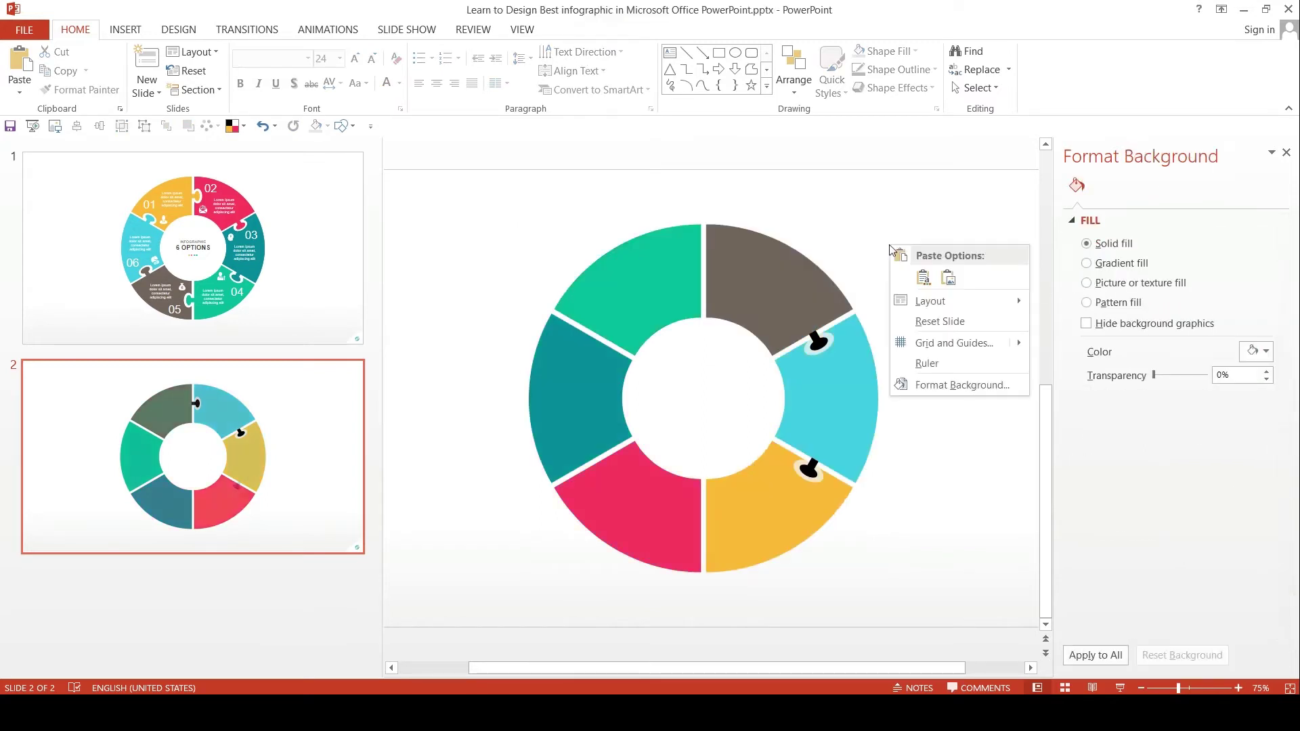
{"action": "left_click", "coordinate": [802, 283]}
{"action": "left_click", "coordinate": [802, 283], "text": "shift"}
{"action": "right_click", "coordinate": [802, 283]}
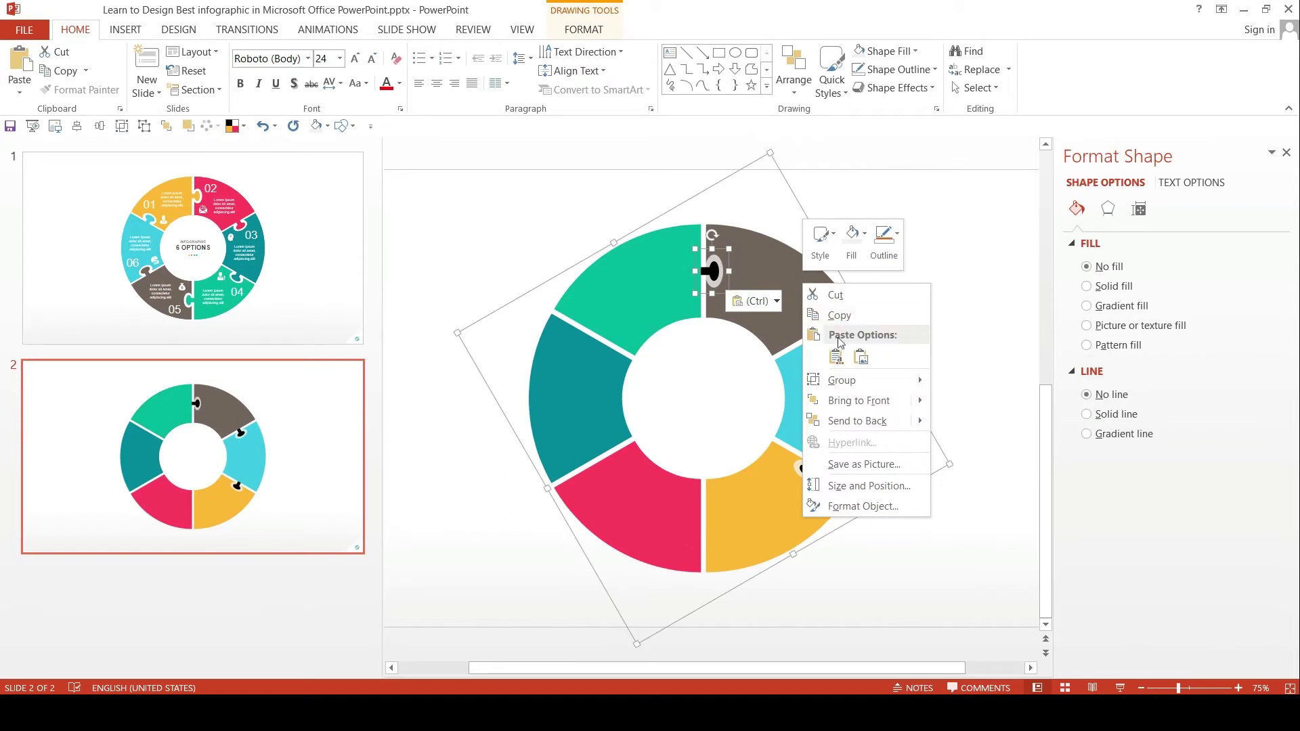
{"action": "left_click", "coordinate": [990, 393]}
{"action": "left_click", "coordinate": [1139, 208]}
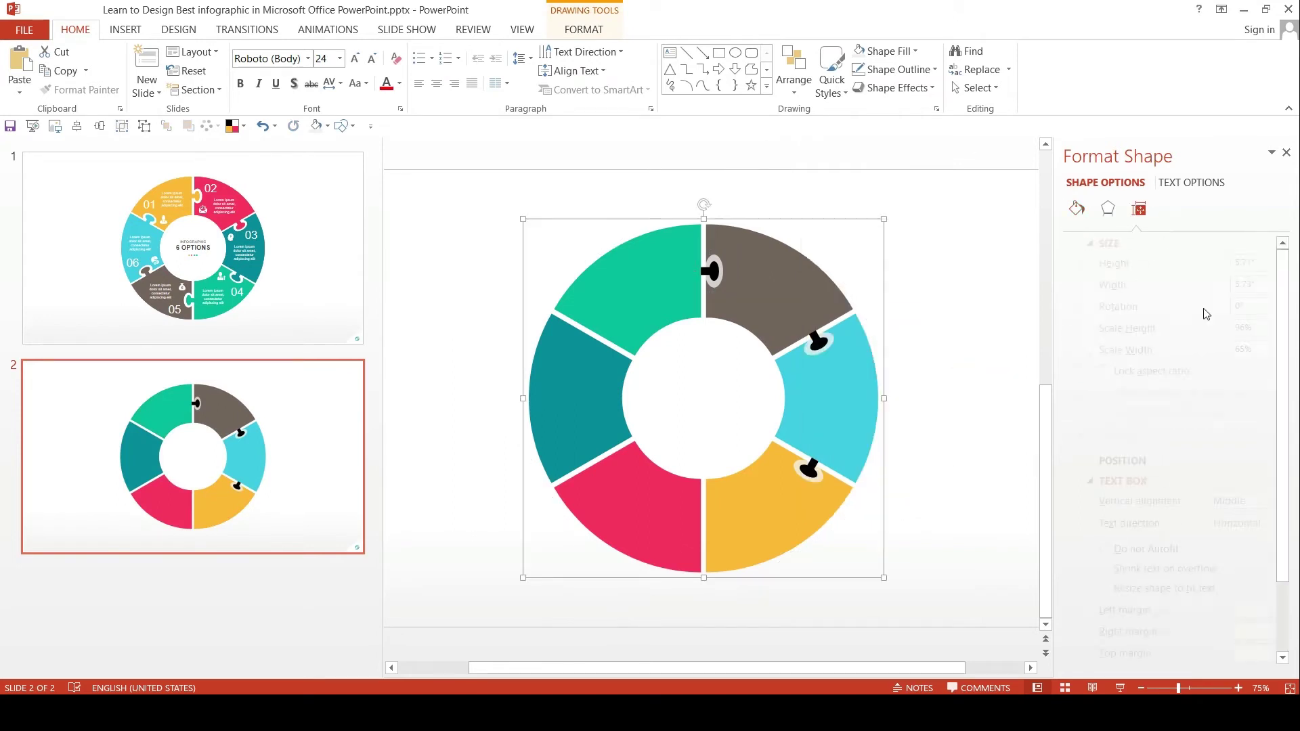
{"action": "type", "text": "0"}
{"action": "key", "text": "Return"}
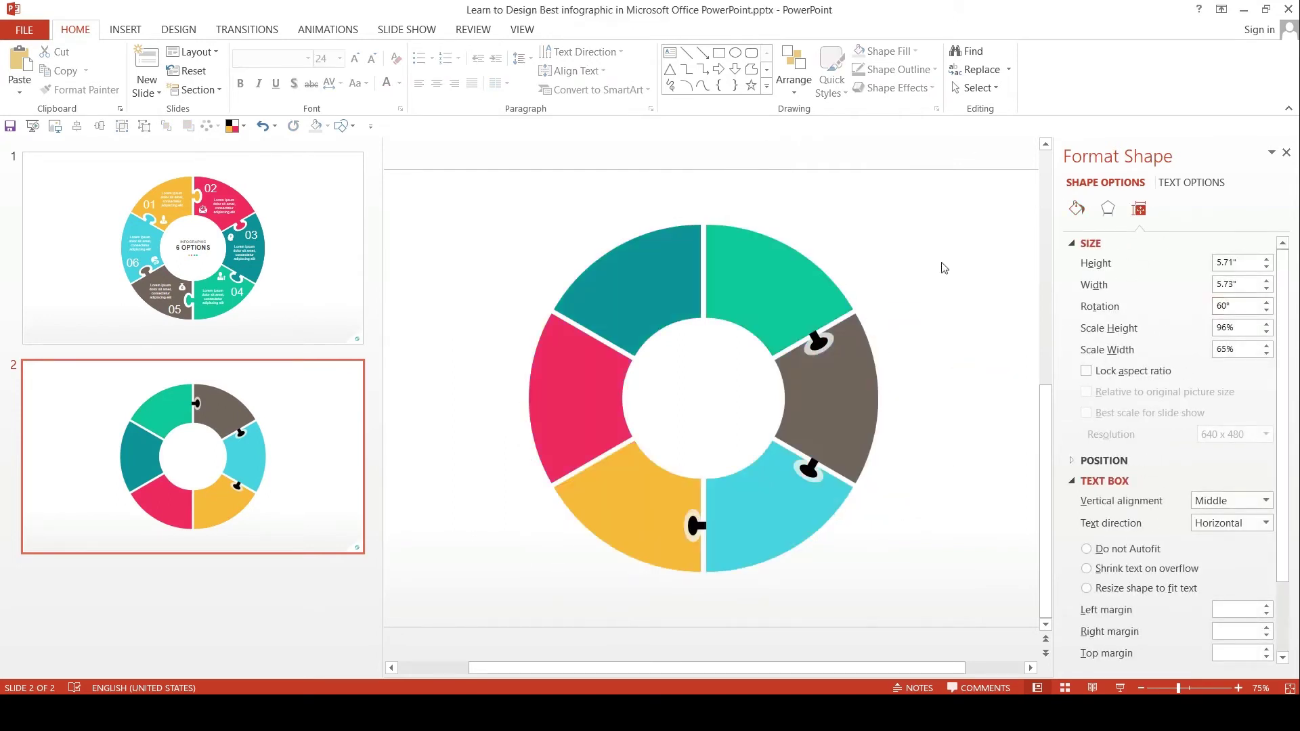
{"action": "left_click", "coordinate": [923, 264]}
Add the fourth and fifth keyholes the same way, each grouped and rotated another 60°
{"action": "right_click", "coordinate": [923, 262]}
{"action": "left_click", "coordinate": [953, 281]}
{"action": "left_click", "coordinate": [833, 292], "text": "shift"}
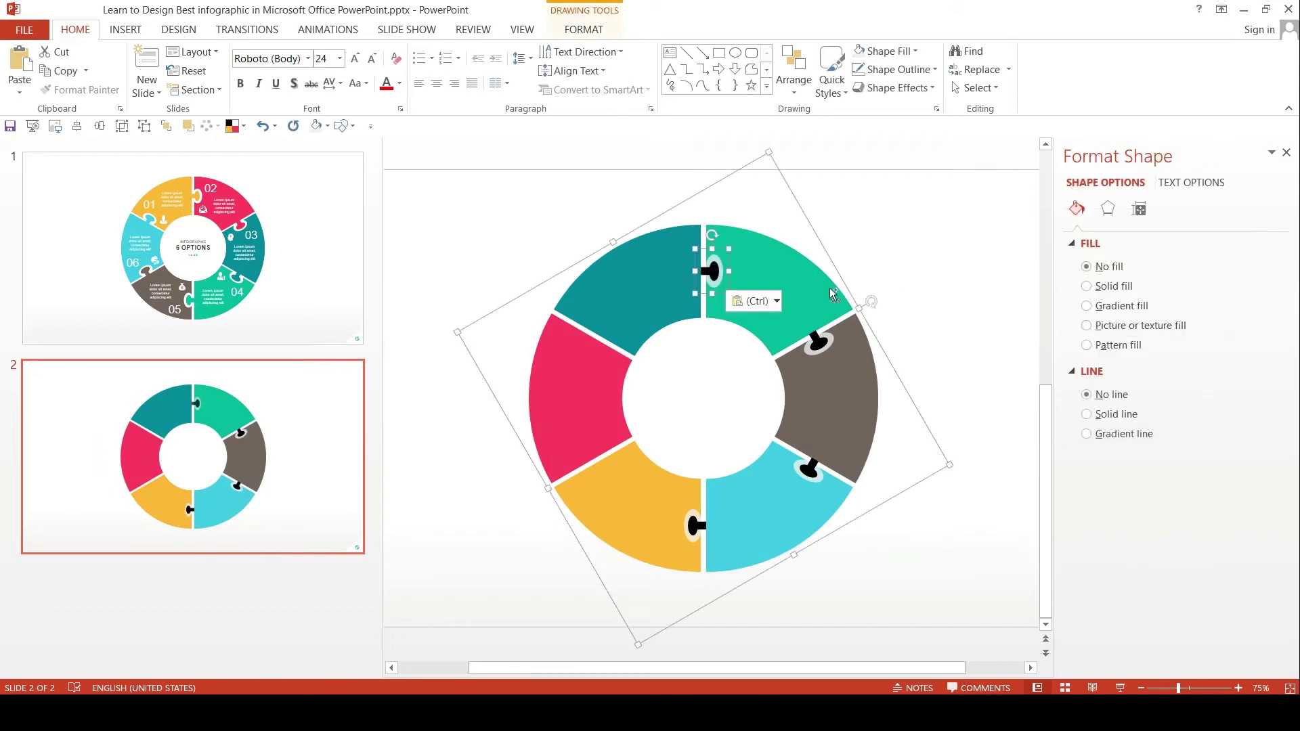
{"action": "right_click", "coordinate": [832, 290]}
{"action": "left_click", "coordinate": [987, 387]}
{"action": "left_click", "coordinate": [1139, 208]}
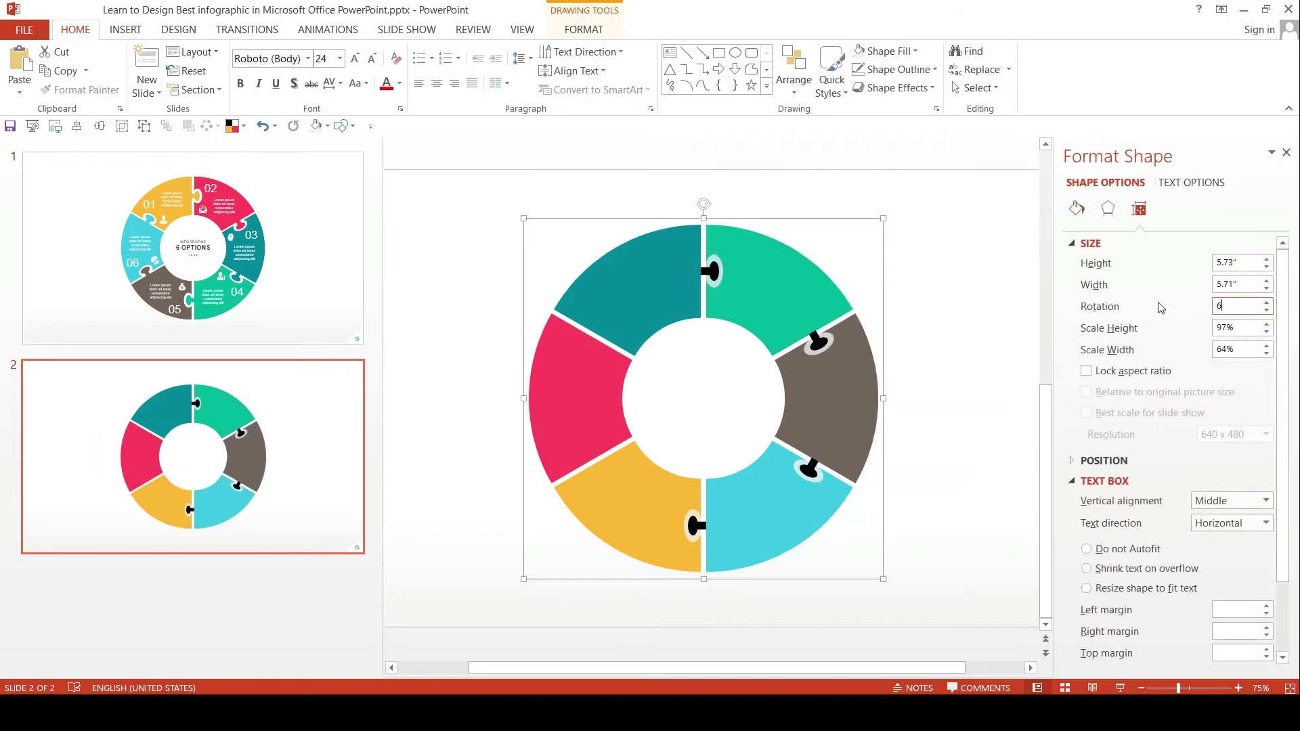
{"action": "left_click", "coordinate": [953, 296]}
{"action": "right_click", "coordinate": [872, 251]}
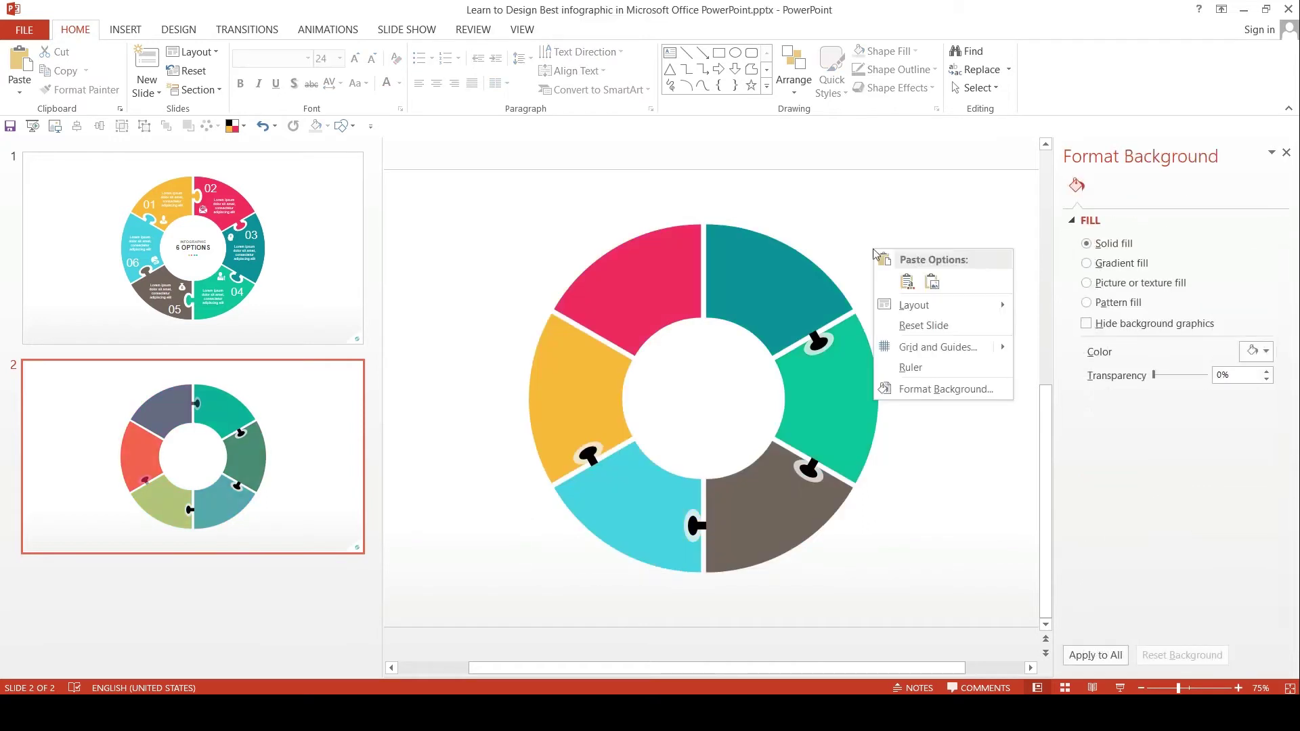
{"action": "left_click", "coordinate": [906, 280]}
{"action": "left_click", "coordinate": [827, 297], "text": "shift"}
{"action": "right_click", "coordinate": [826, 298]}
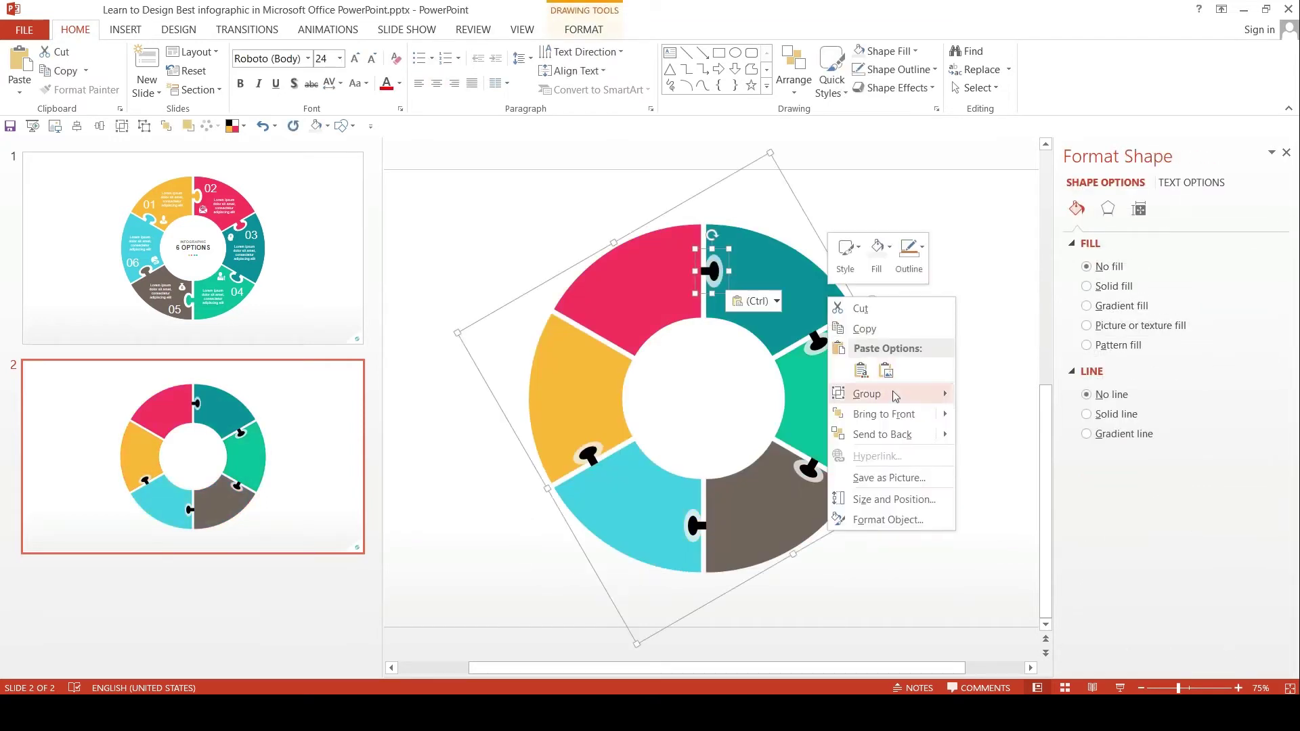
{"action": "left_click", "coordinate": [992, 396]}
{"action": "left_click", "coordinate": [1141, 209]}
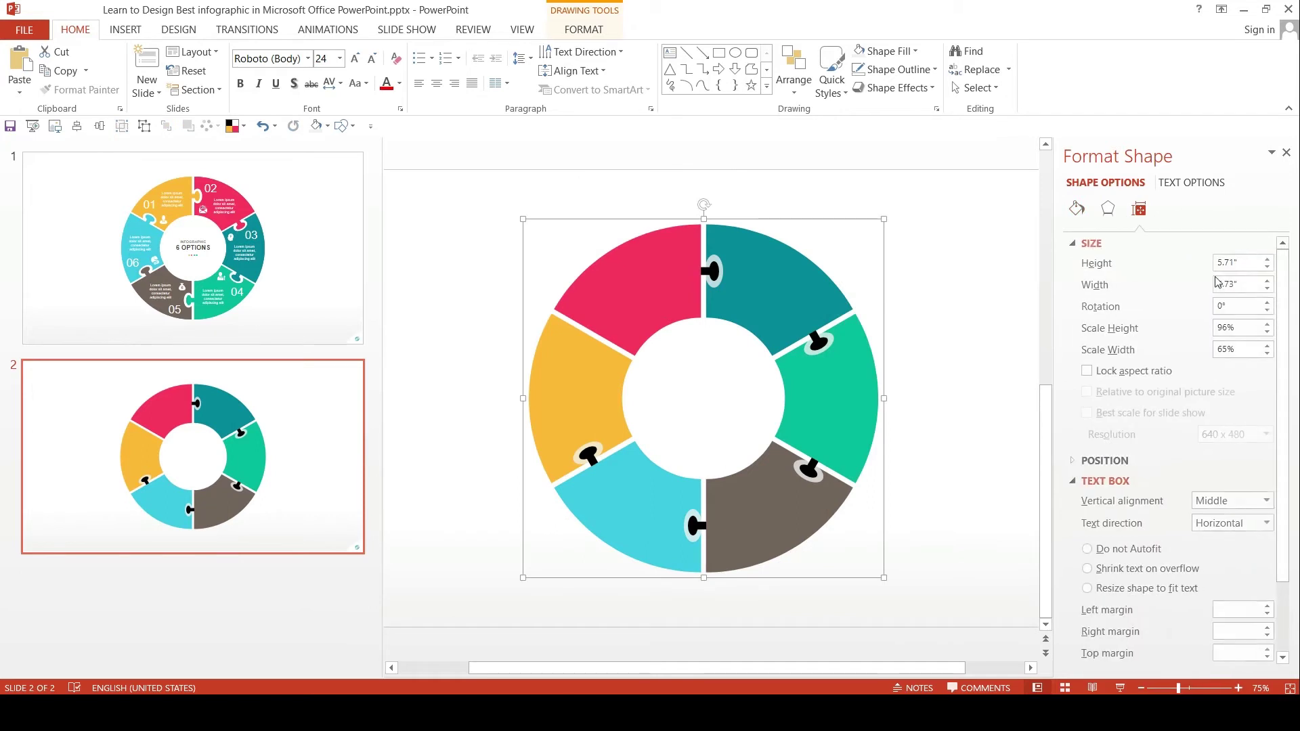
{"action": "left_click", "coordinate": [925, 266]}
Paste the sixth keyhole, group it with the doughnut and rotate a final 60°
{"action": "right_click", "coordinate": [929, 263]}
{"action": "left_click", "coordinate": [949, 294]}
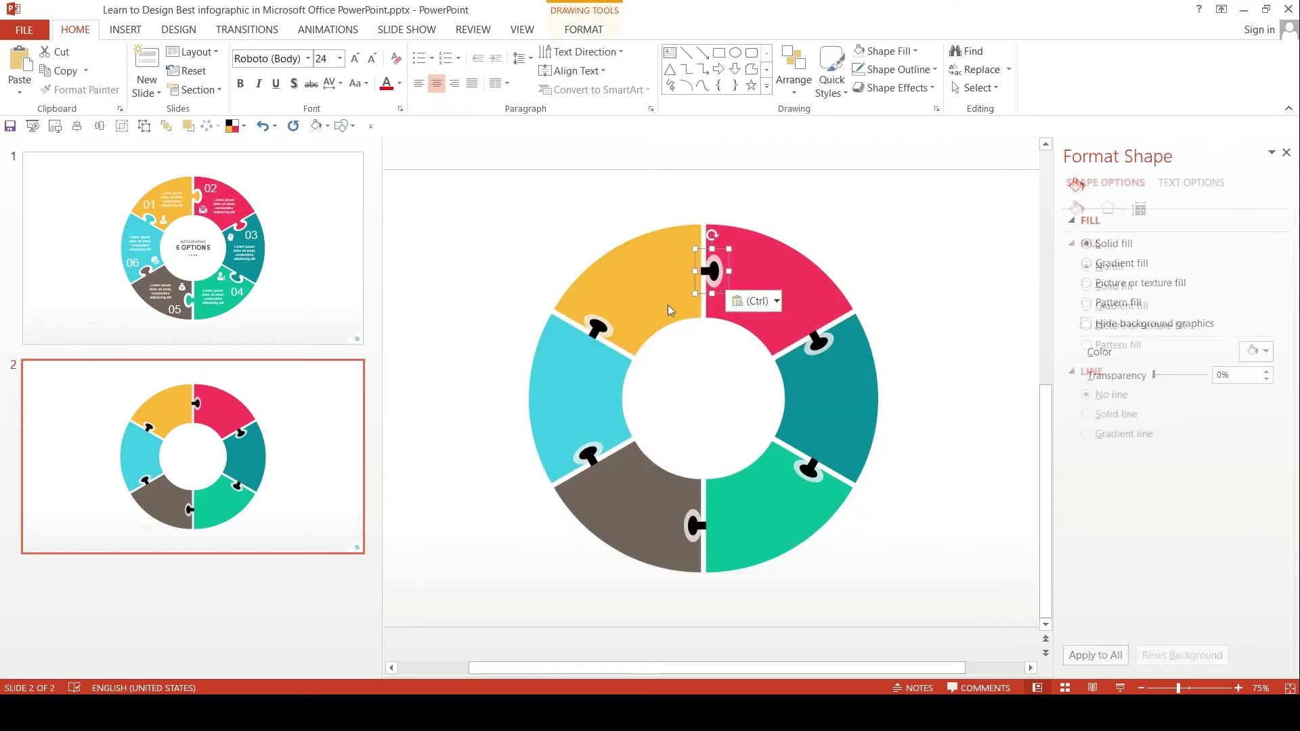
{"action": "left_click", "coordinate": [661, 286]}
{"action": "right_click", "coordinate": [661, 286]}
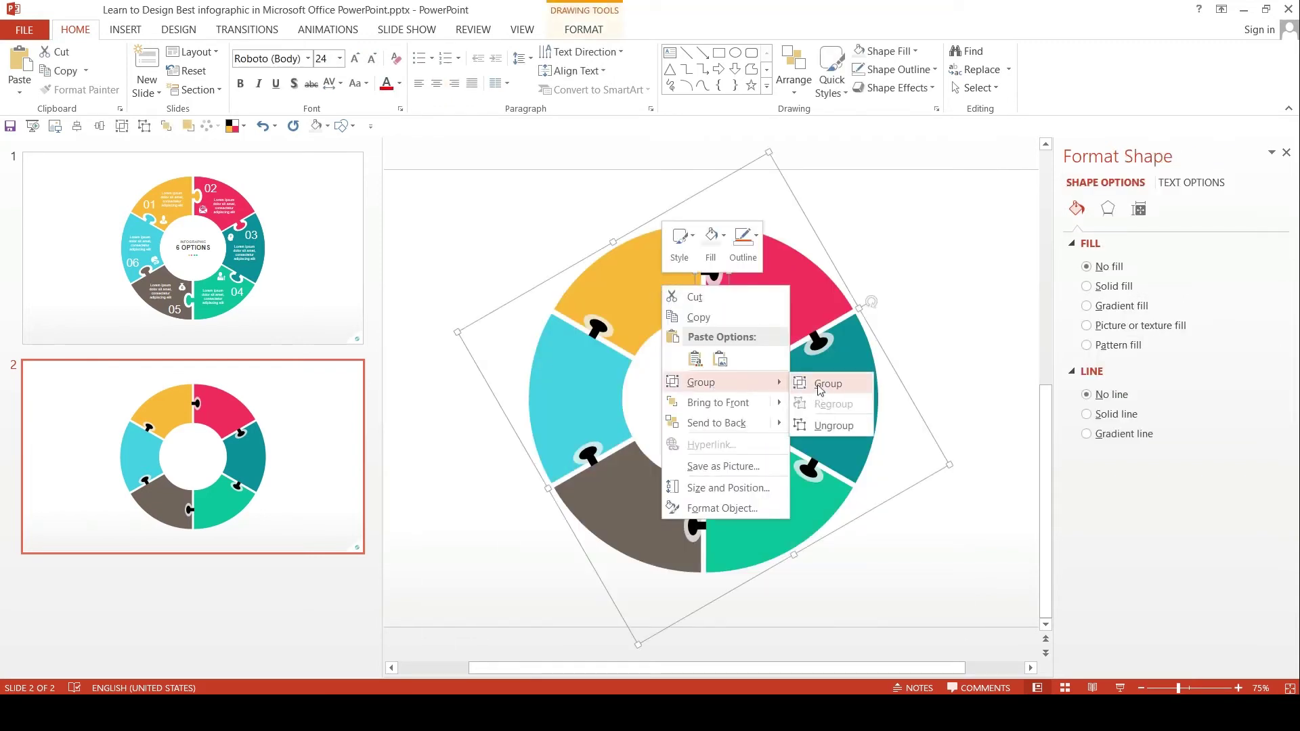
{"action": "left_click", "coordinate": [820, 391]}
{"action": "left_click", "coordinate": [1140, 210]}
{"action": "left_click", "coordinate": [1236, 309]}
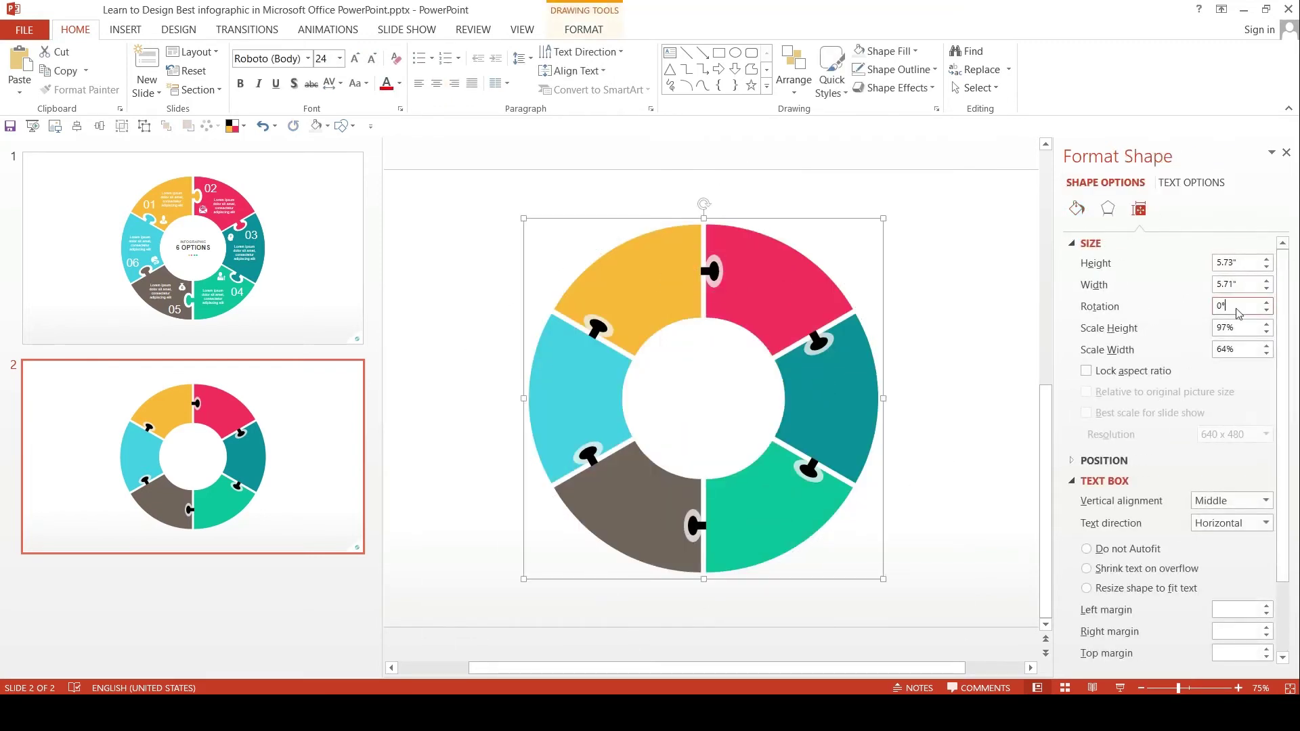
{"action": "type", "text": "0"}
{"action": "key", "text": "Return"}
{"action": "left_click", "coordinate": [944, 291]}
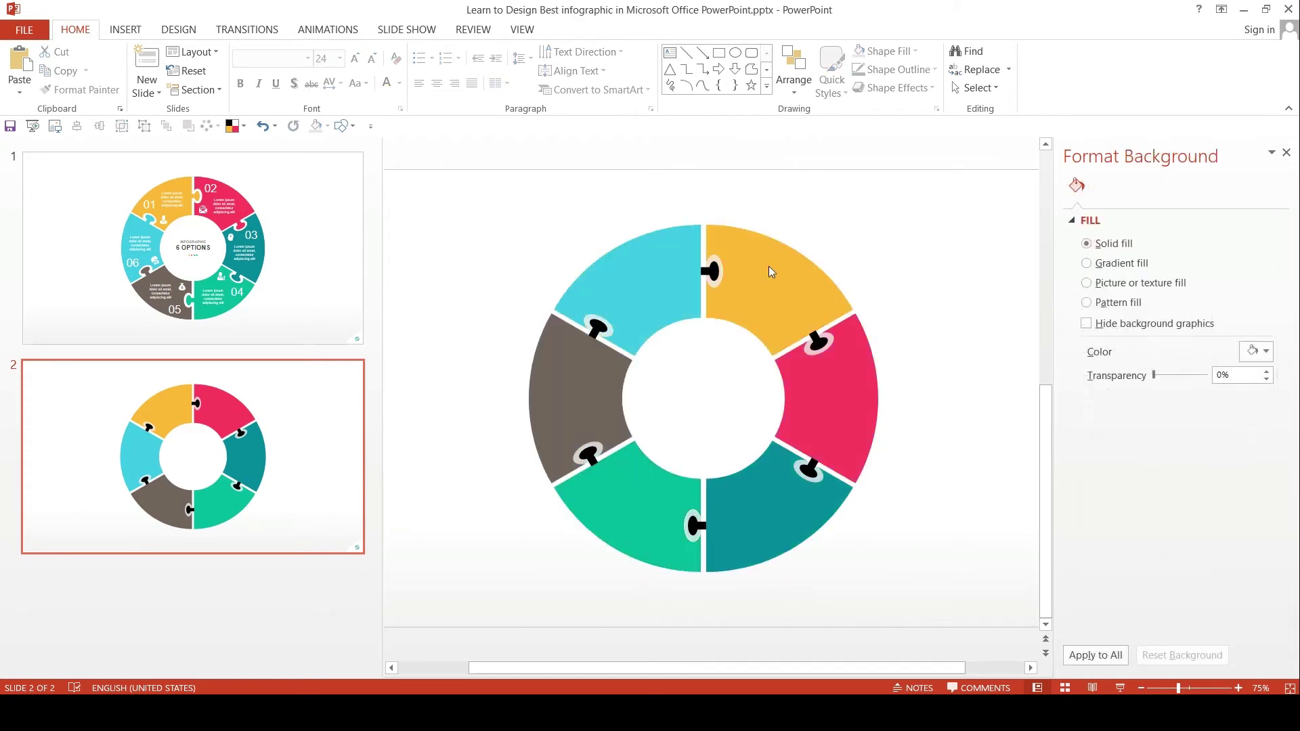
Ungroup the doughnut back into its separate ring pieces and keyhole tabs
{"action": "left_click", "coordinate": [769, 267]}
{"action": "right_click", "coordinate": [769, 267]}
{"action": "mouse_move", "coordinate": [825, 365]}
{"action": "left_click", "coordinate": [928, 364]}
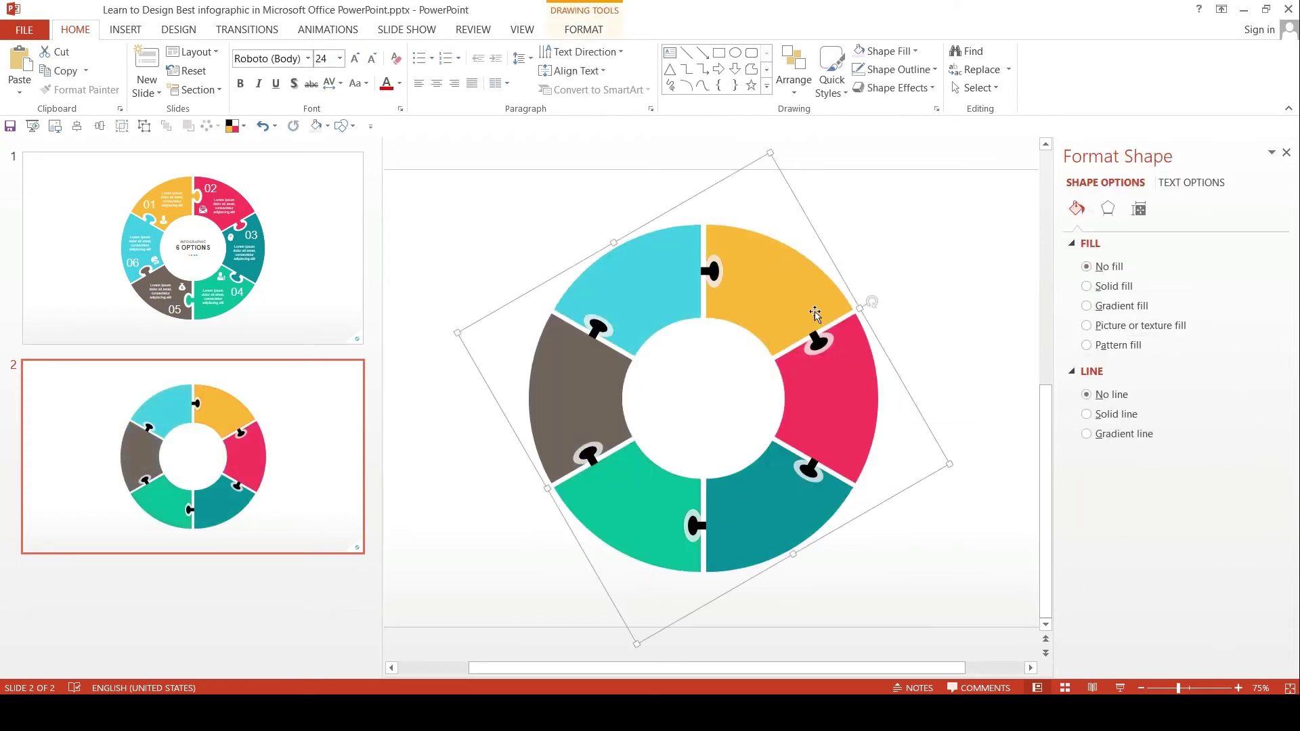
{"action": "right_click", "coordinate": [783, 277]}
{"action": "left_click", "coordinate": [958, 420]}
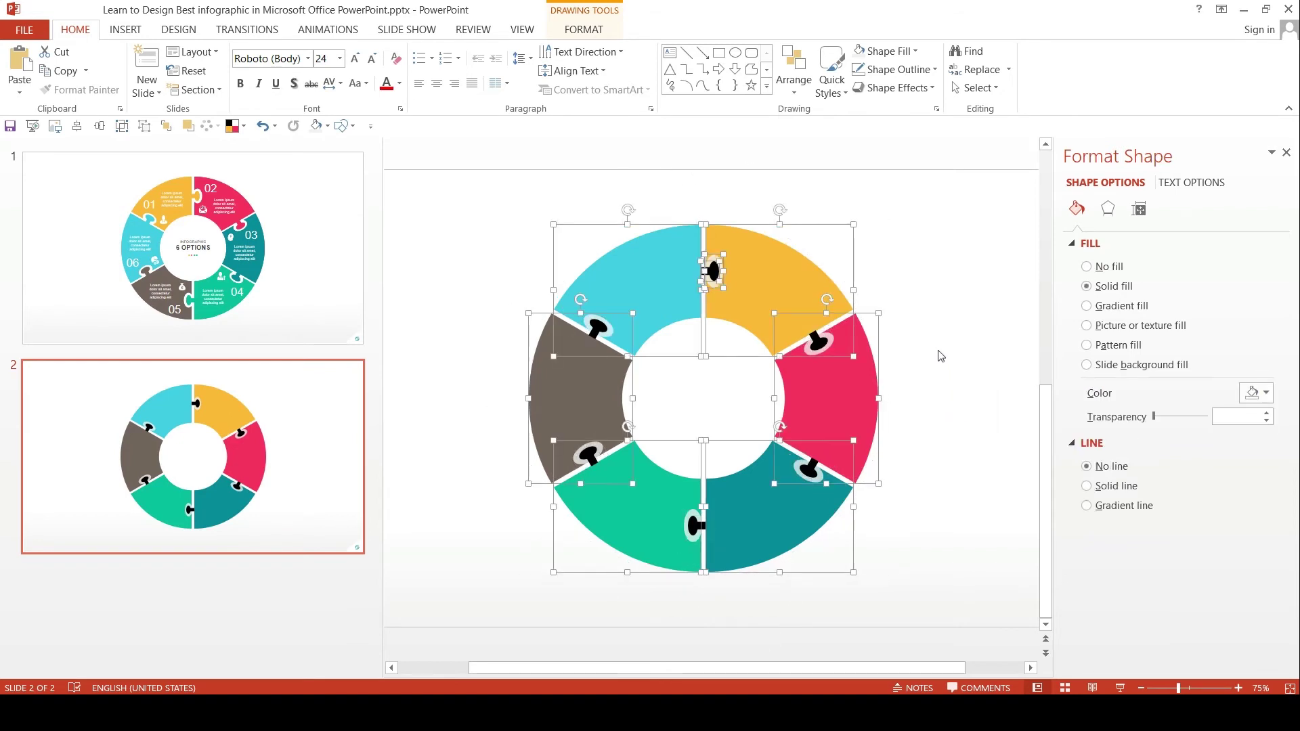
Merge the black knob into the yellow ring piece with Union
{"action": "left_click", "coordinate": [936, 281]}
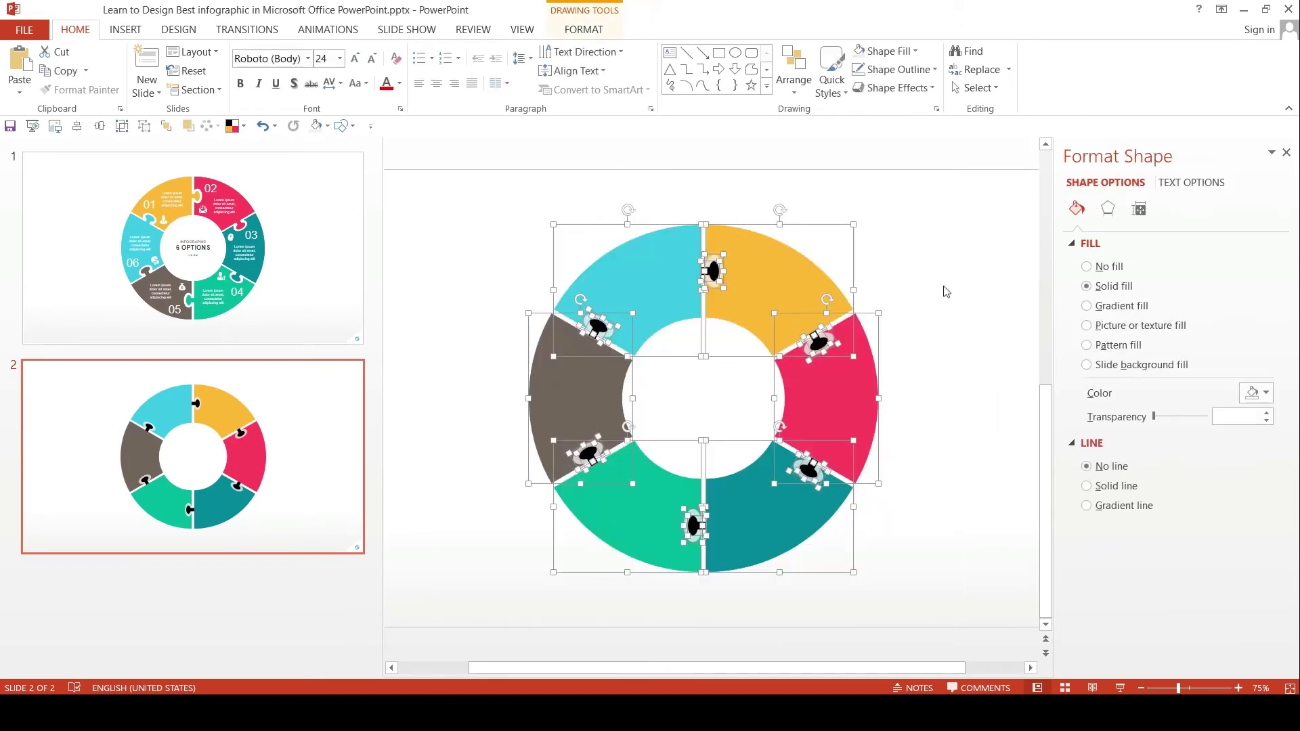
{"action": "left_click", "coordinate": [744, 262]}
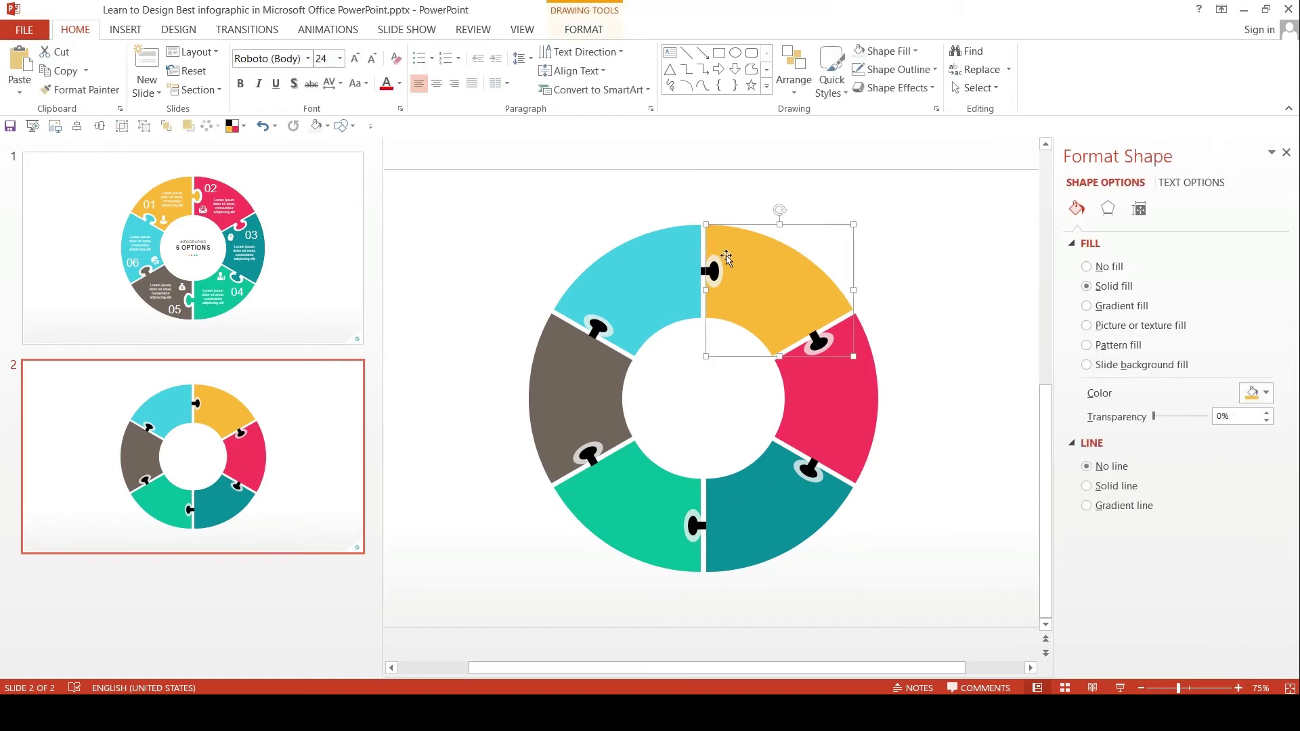
{"action": "left_click", "coordinate": [712, 264], "text": "shift"}
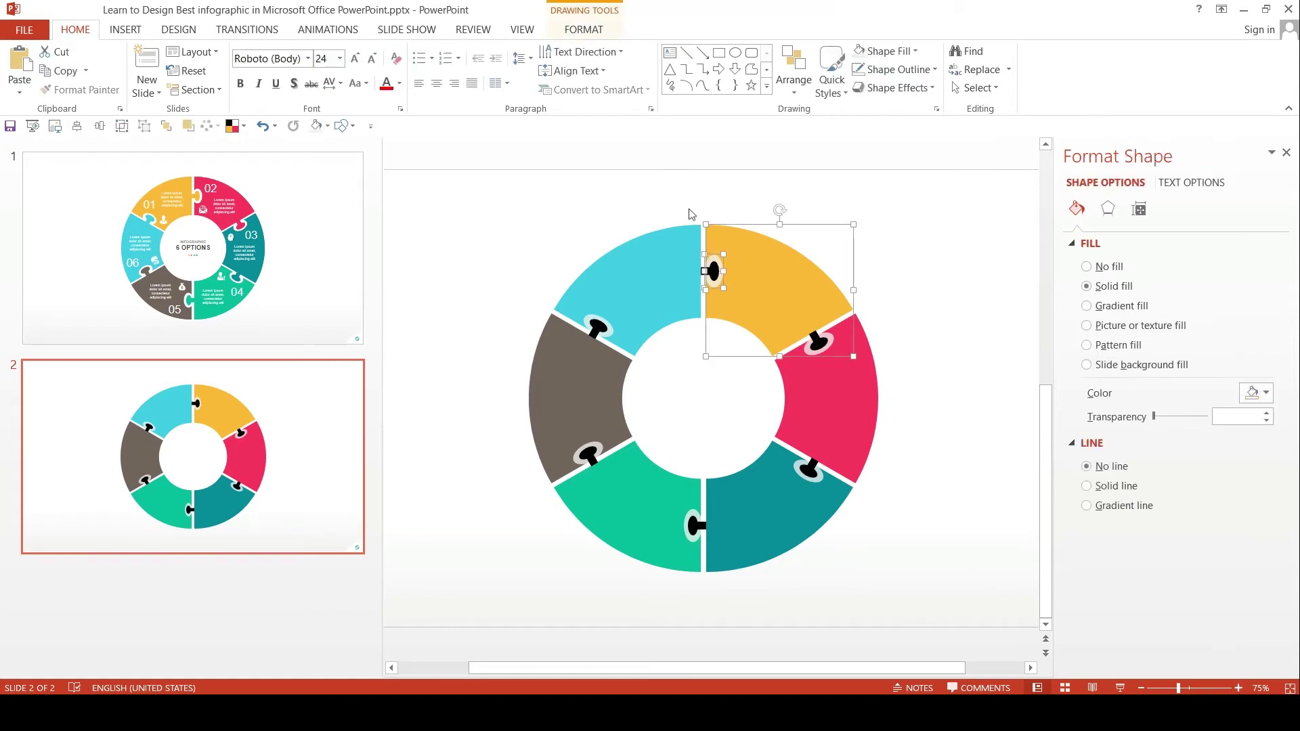
{"action": "left_click", "coordinate": [587, 26]}
{"action": "left_click", "coordinate": [163, 88]}
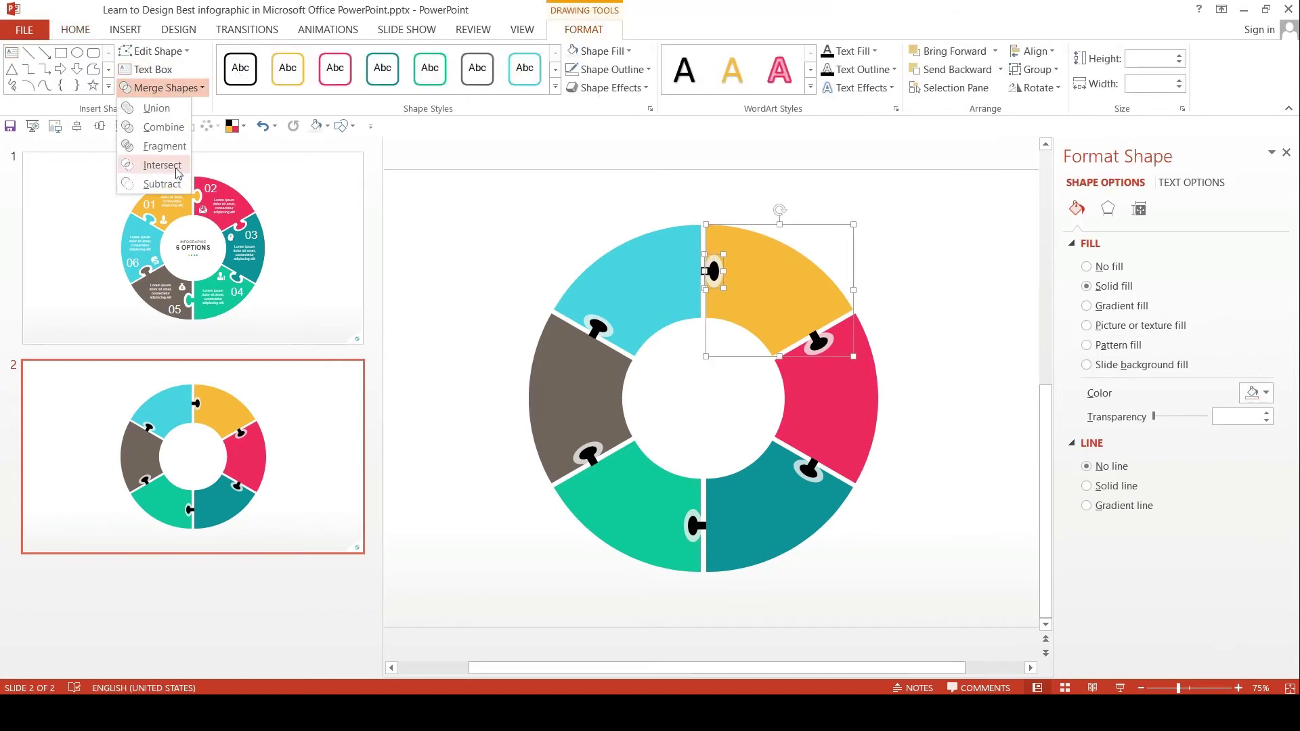
{"action": "left_click", "coordinate": [175, 166]}
Subtract the knobs from the pink, teal and green ring pieces to cut notches
{"action": "left_click", "coordinate": [827, 409]}
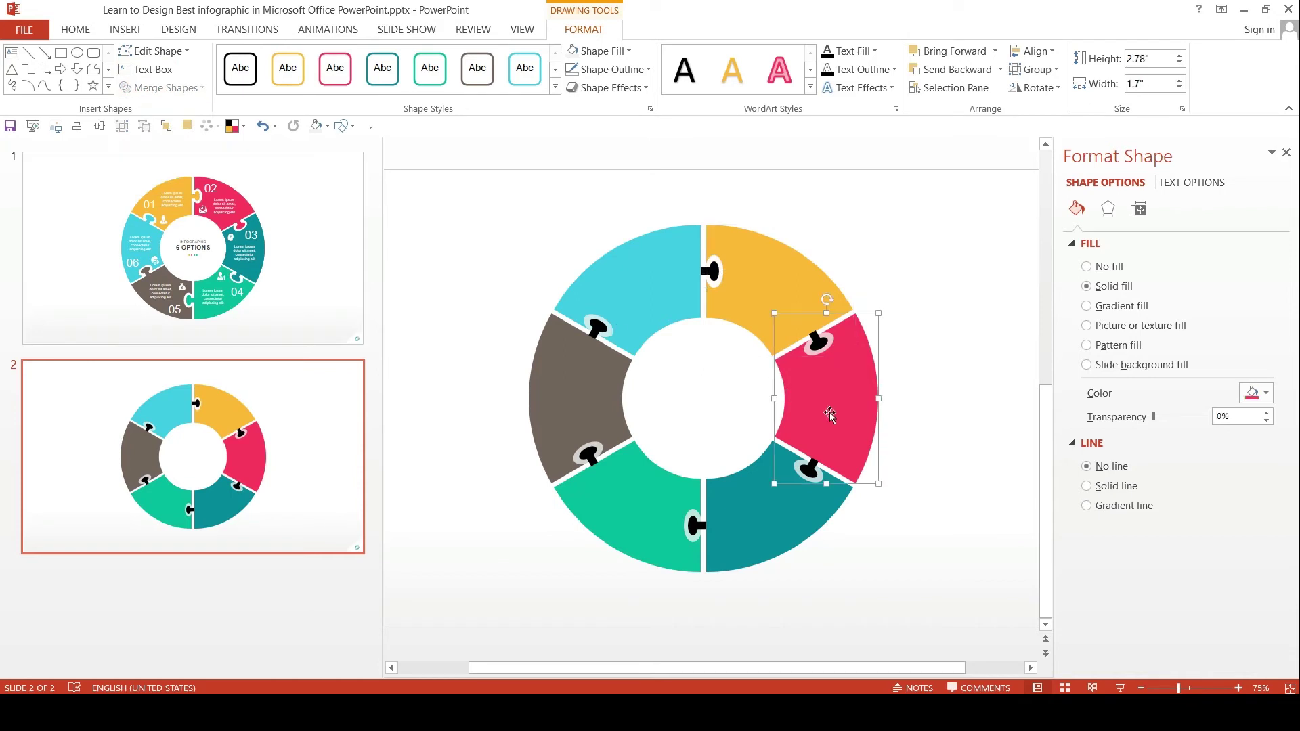
{"action": "left_click", "coordinate": [827, 341], "text": "shift"}
{"action": "left_click", "coordinate": [163, 87]}
{"action": "left_click", "coordinate": [163, 183]}
{"action": "left_click", "coordinate": [739, 492]}
{"action": "left_click", "coordinate": [797, 465], "text": "shift"}
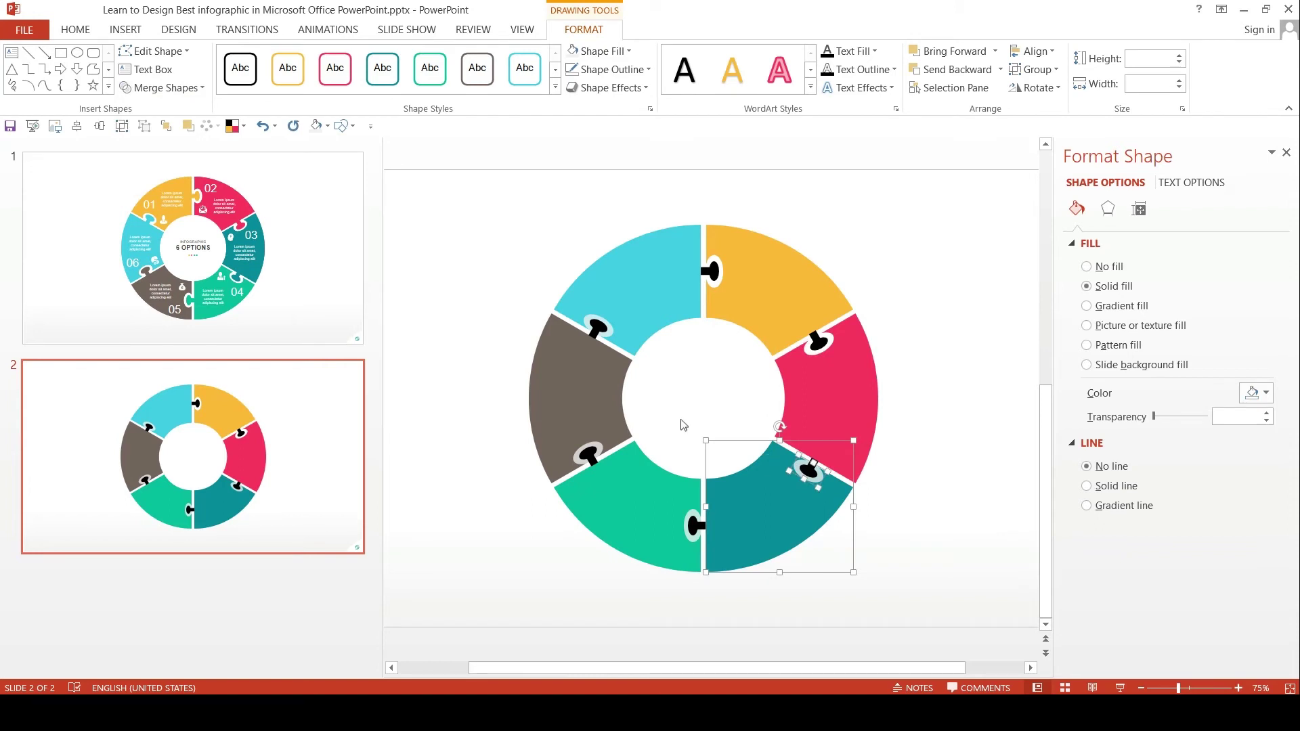
{"action": "left_click", "coordinate": [163, 87]}
{"action": "left_click", "coordinate": [181, 187]}
{"action": "left_click", "coordinate": [664, 504]}
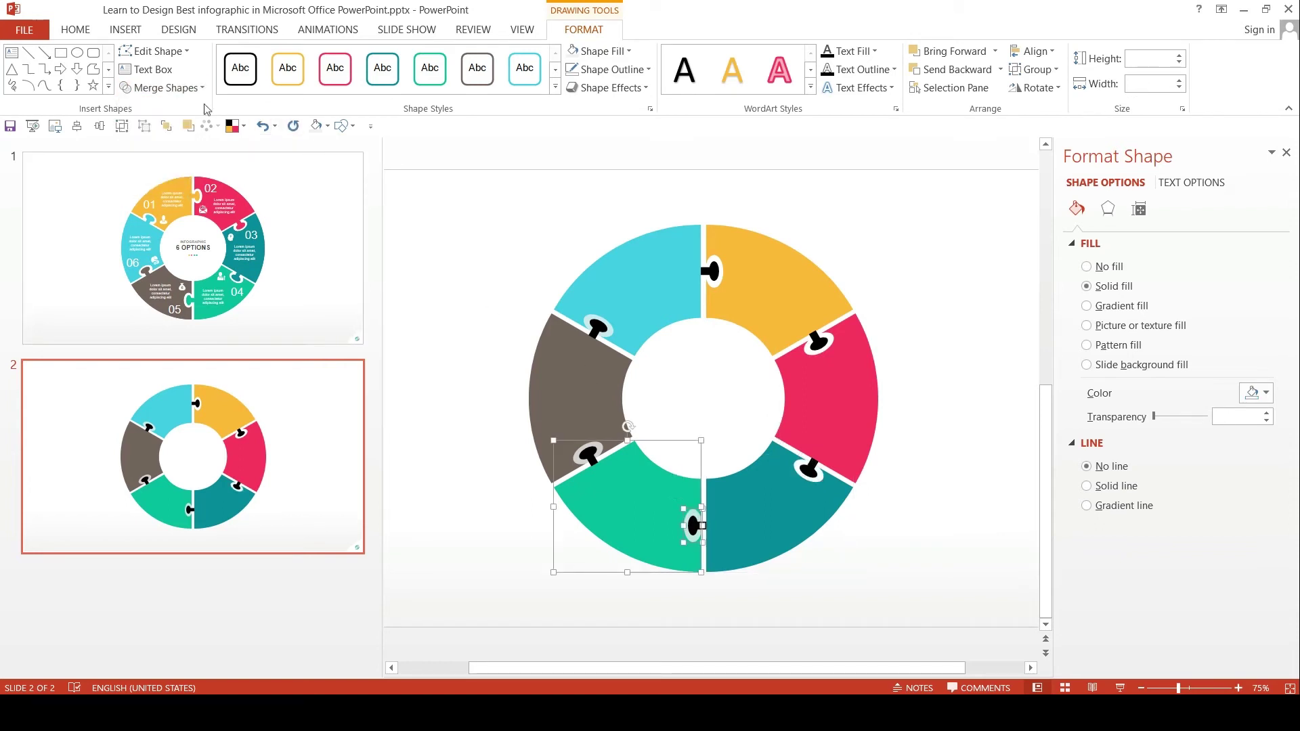
{"action": "left_click", "coordinate": [166, 87]}
{"action": "left_click", "coordinate": [169, 181]}
Notch the brown piece, then fuse one knob into the cyan piece and cut another from it
{"action": "left_click", "coordinate": [600, 394]}
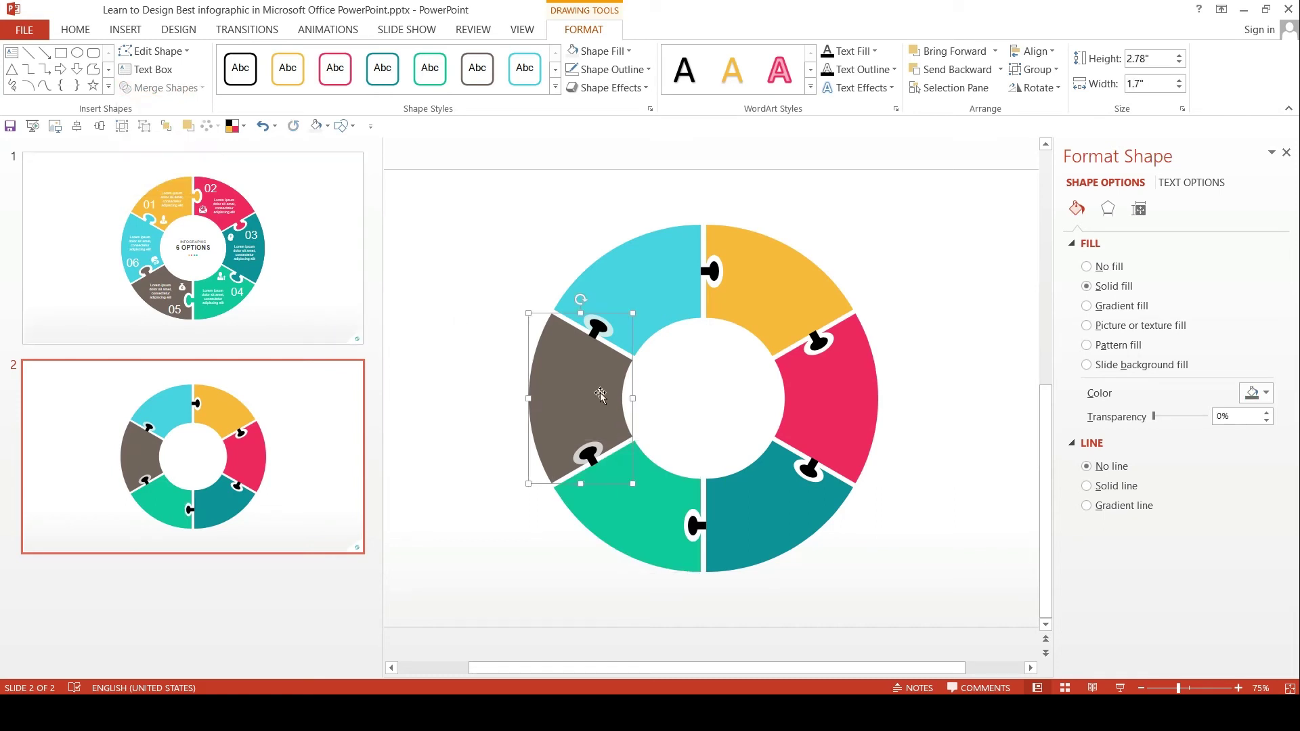
{"action": "left_click", "coordinate": [163, 87]}
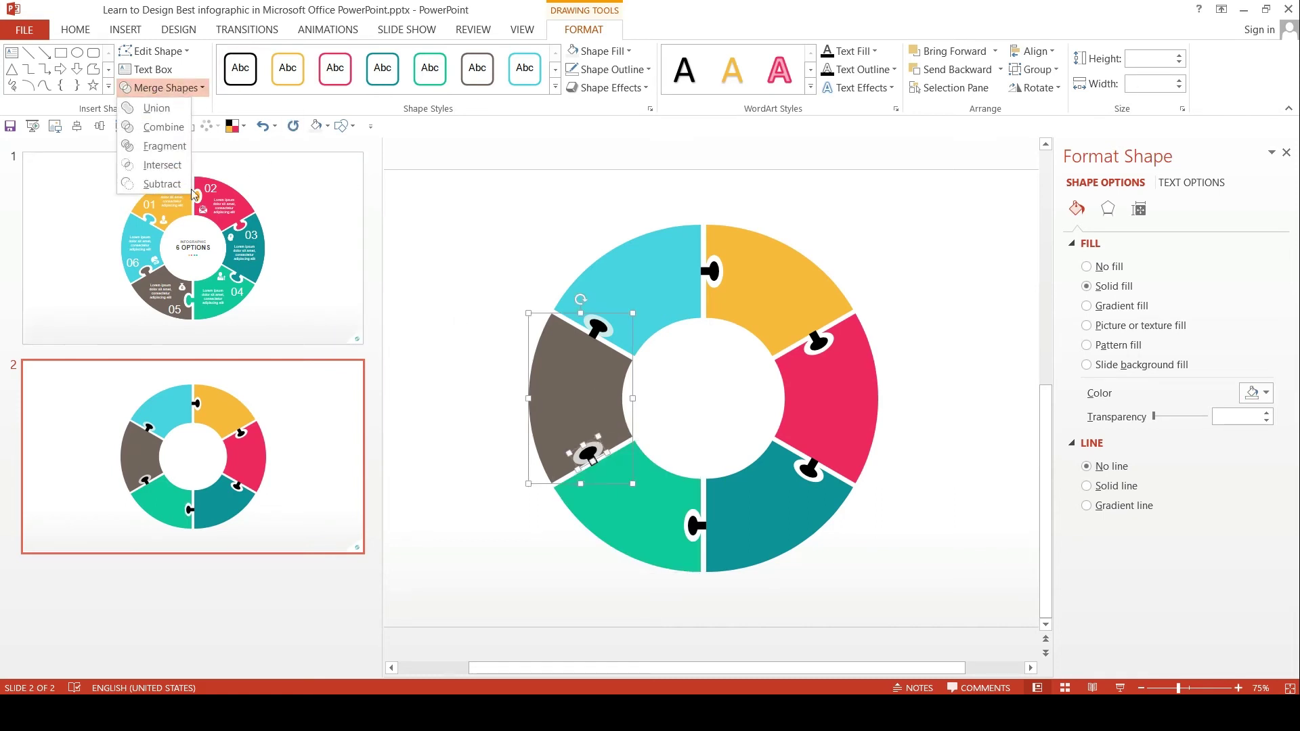
{"action": "left_click", "coordinate": [170, 187]}
{"action": "left_click", "coordinate": [649, 286]}
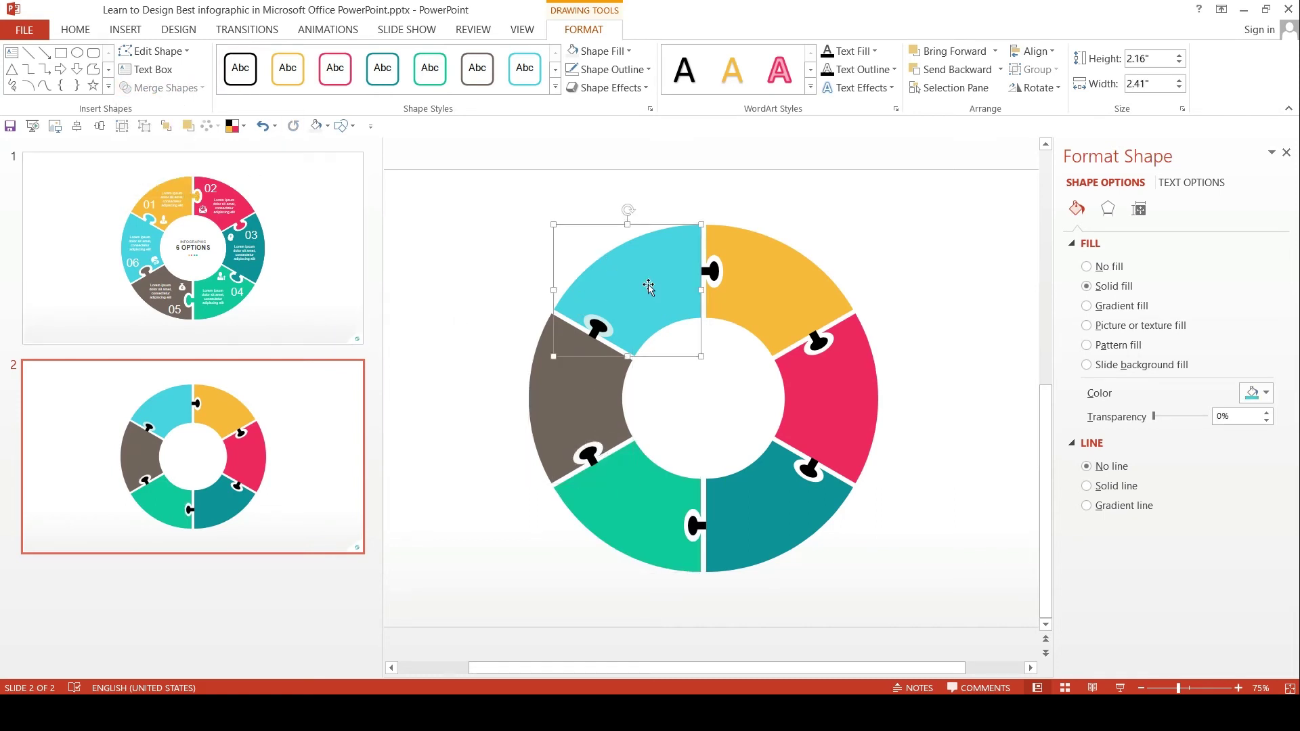
{"action": "left_click", "coordinate": [599, 323], "text": "shift"}
{"action": "left_click", "coordinate": [166, 87]}
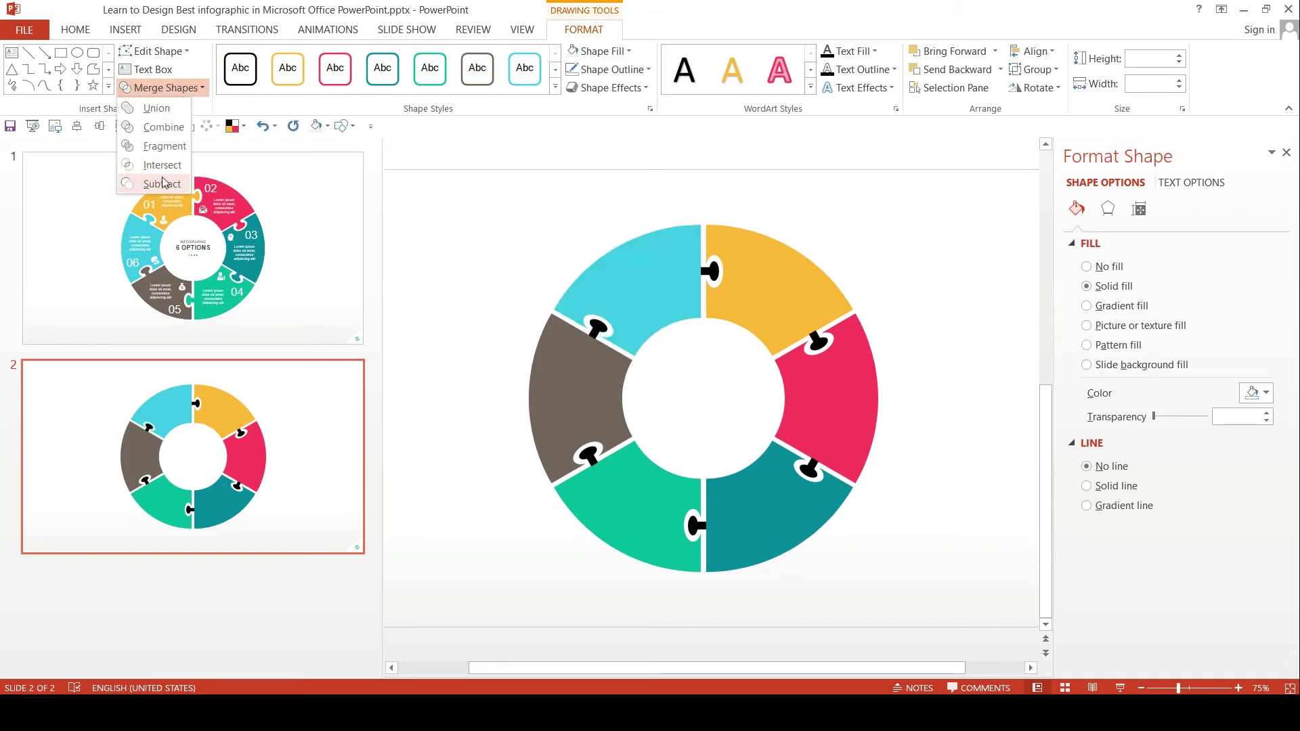
{"action": "left_click", "coordinate": [163, 183]}
{"action": "left_click", "coordinate": [713, 273], "text": "shift"}
{"action": "left_click", "coordinate": [176, 88]}
{"action": "left_click", "coordinate": [162, 186]}
Cut a notch in the yellow piece, fuse a knob into the pink piece, and notch the teal piece
{"action": "left_click", "coordinate": [817, 288]}
{"action": "left_click", "coordinate": [821, 344], "text": "shift"}
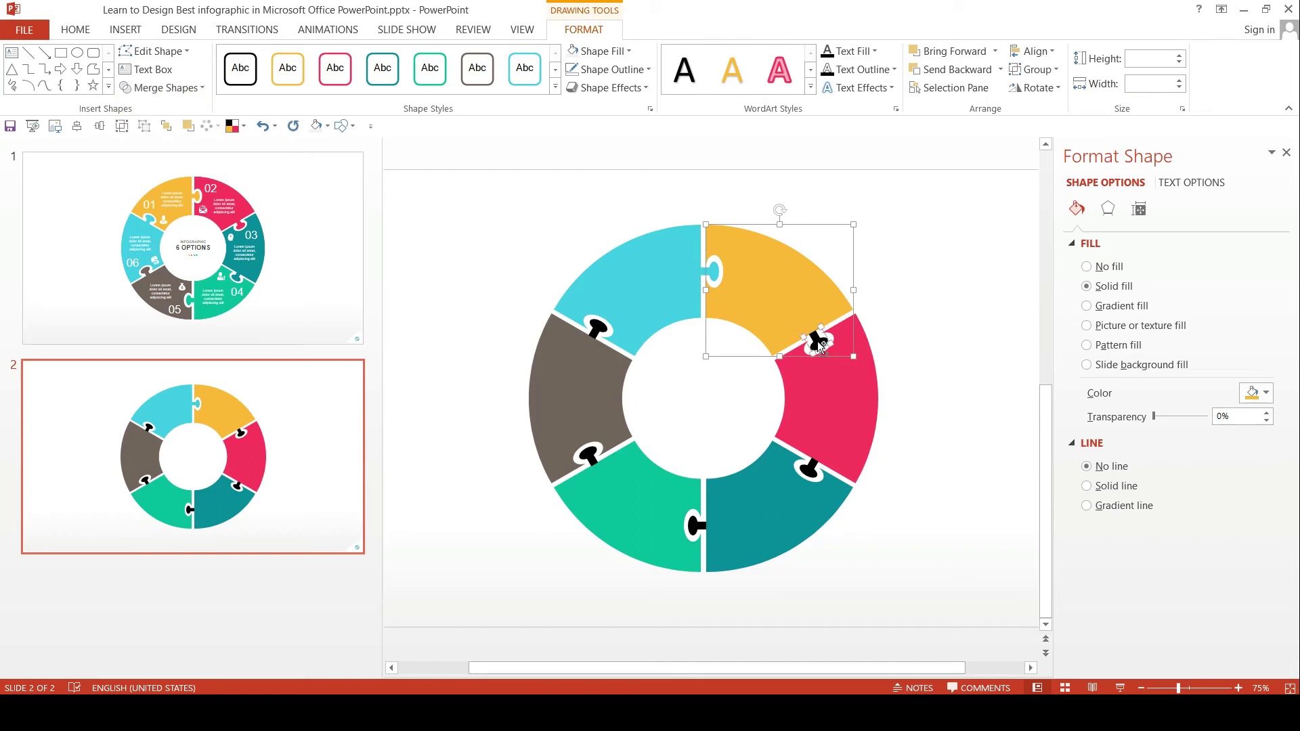
{"action": "left_click", "coordinate": [162, 87]}
{"action": "left_click", "coordinate": [163, 186]}
{"action": "left_click", "coordinate": [825, 407]}
{"action": "left_click", "coordinate": [813, 467], "text": "shift"}
{"action": "left_click", "coordinate": [163, 87]}
{"action": "left_click", "coordinate": [169, 109]}
{"action": "left_click", "coordinate": [742, 499]}
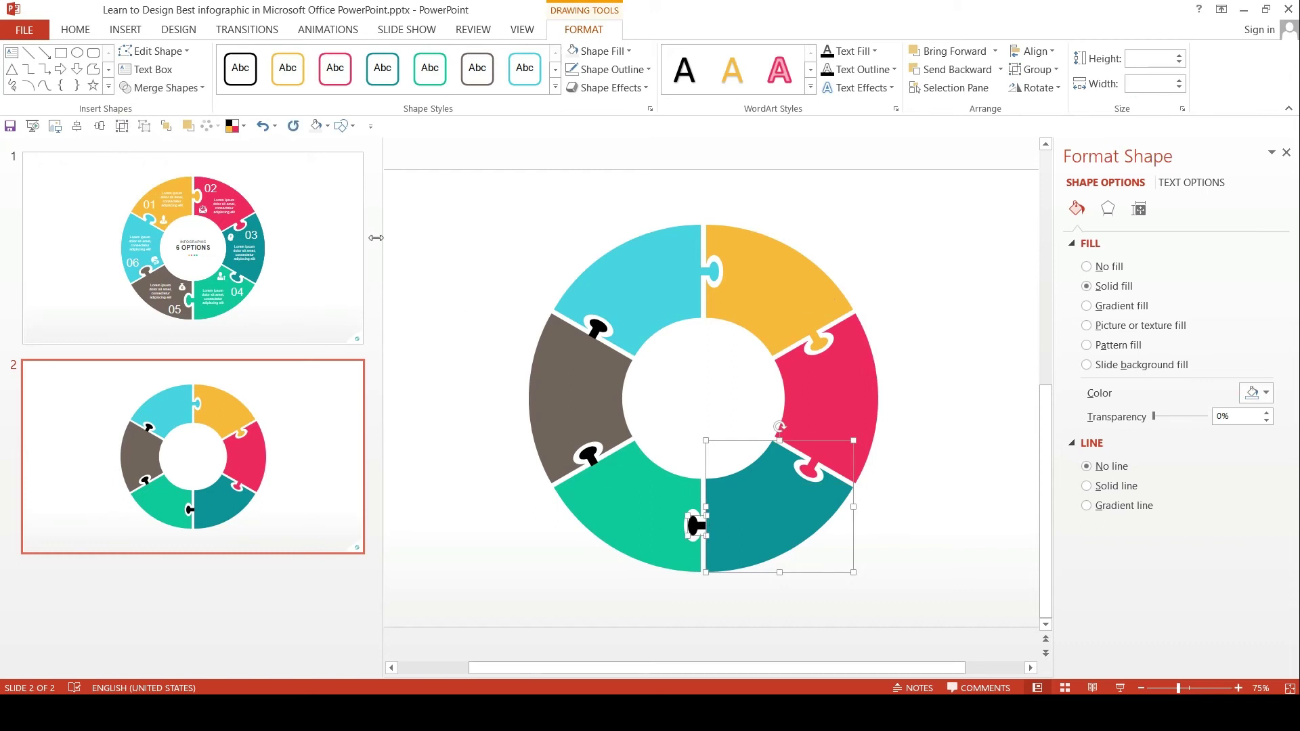
{"action": "left_click", "coordinate": [163, 87]}
{"action": "left_click", "coordinate": [162, 186]}
Notch the green piece, merge its knob into the brown piece, and select the top-left piece
{"action": "left_click", "coordinate": [609, 508]}
{"action": "left_click", "coordinate": [588, 455], "text": "shift"}
{"action": "left_click", "coordinate": [166, 87]}
{"action": "left_click", "coordinate": [163, 186]}
{"action": "left_click", "coordinate": [591, 373]}
{"action": "left_click", "coordinate": [598, 329], "text": "shift"}
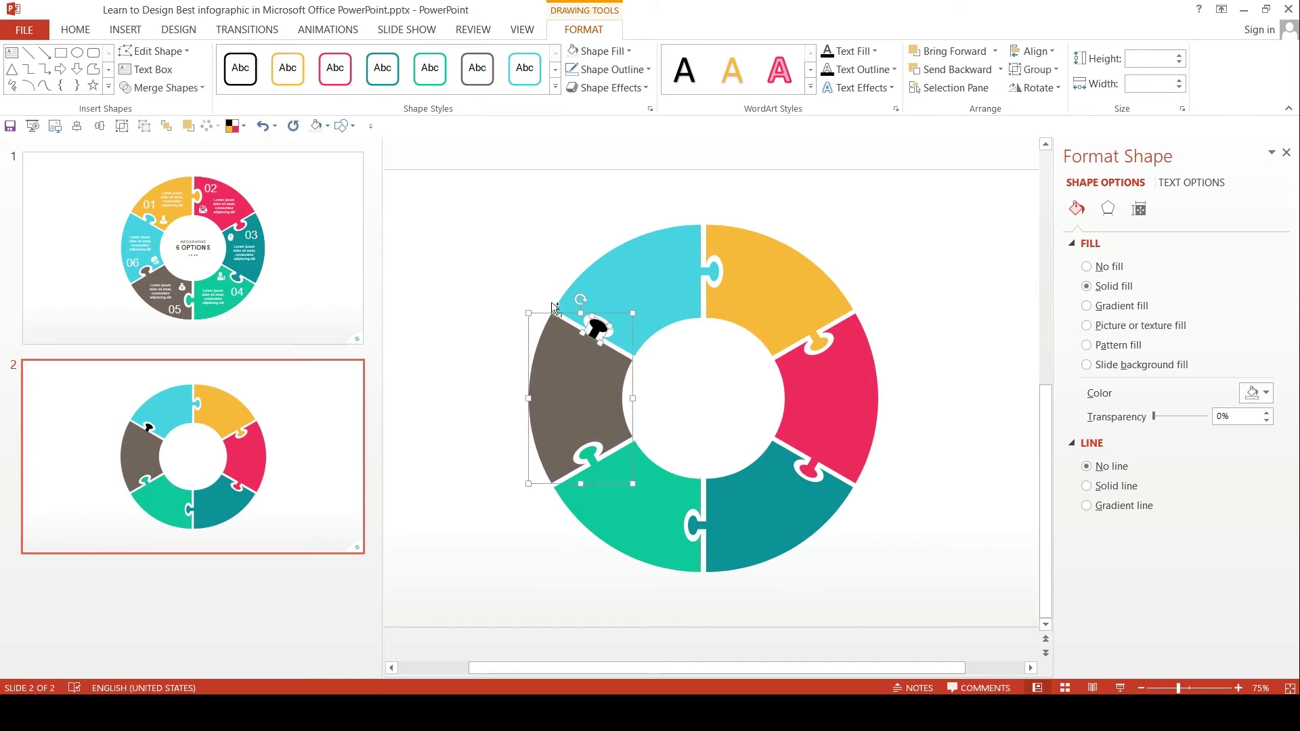
{"action": "left_click", "coordinate": [163, 87]}
{"action": "left_click", "coordinate": [162, 185]}
{"action": "left_click", "coordinate": [634, 231]}
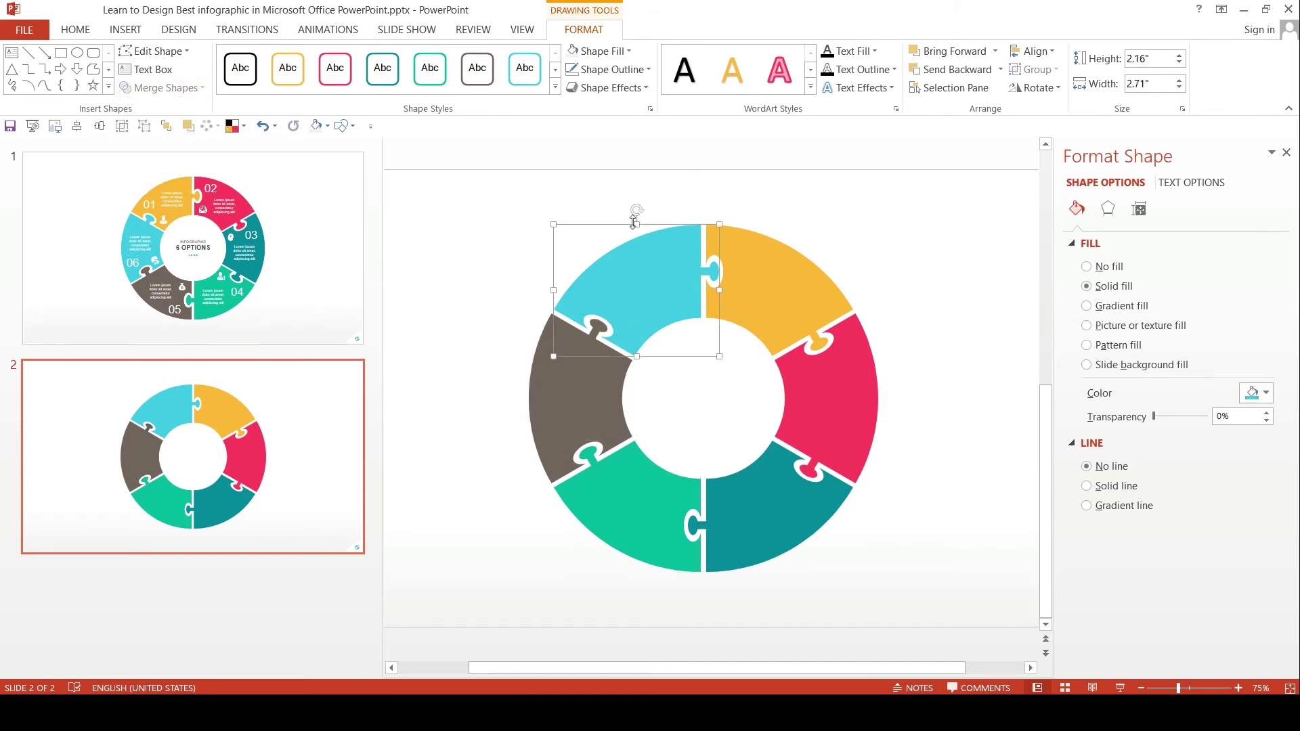
{"action": "left_click", "coordinate": [604, 54]}
Fill the top-left piece yellow, top-right pink, right-hand teal and bottom-right mint green
{"action": "left_click", "coordinate": [574, 208]}
{"action": "left_click", "coordinate": [734, 241]}
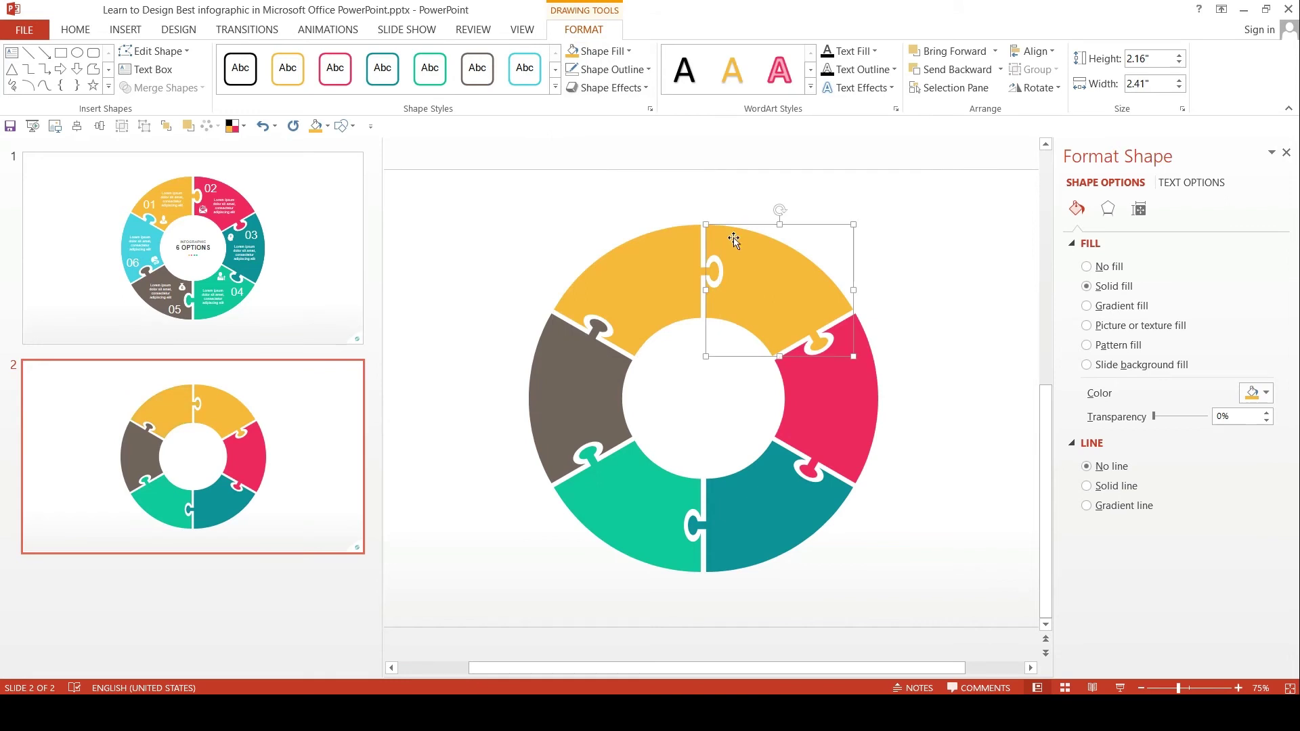
{"action": "left_click", "coordinate": [615, 54]}
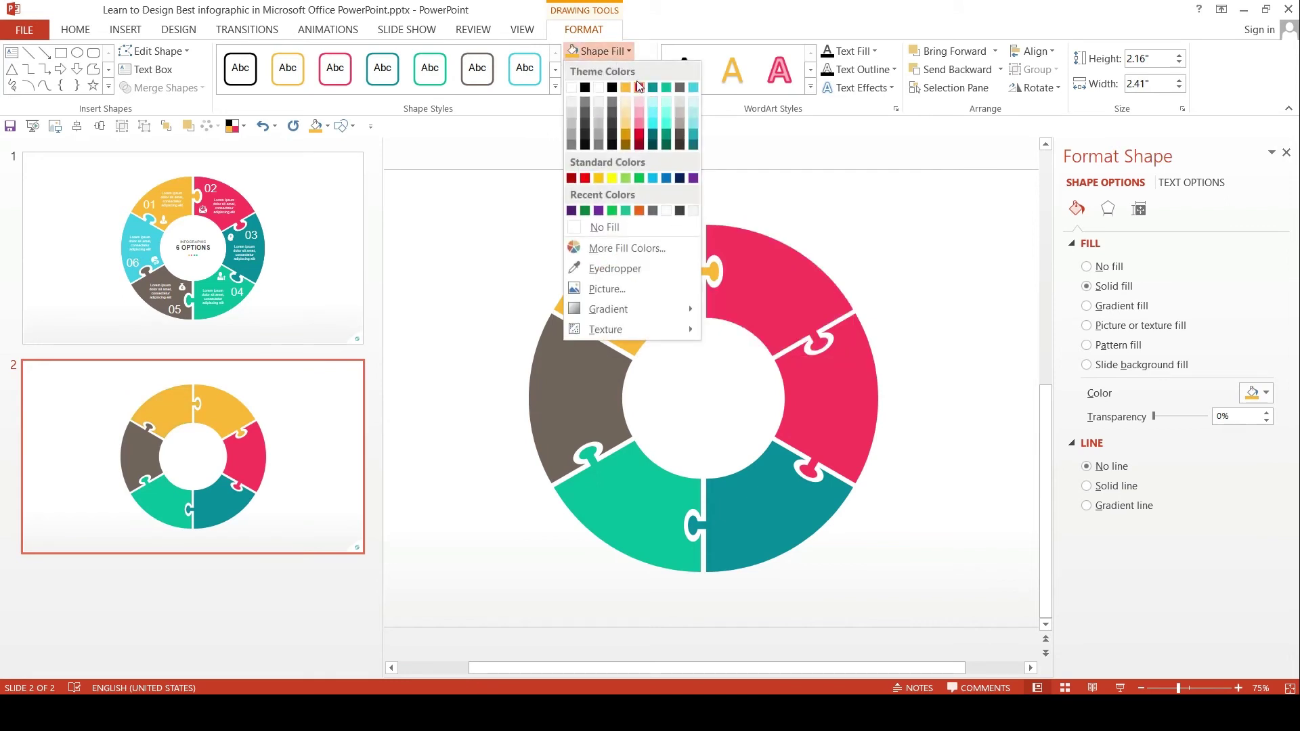
{"action": "left_click", "coordinate": [640, 87]}
{"action": "left_click", "coordinate": [822, 407]}
{"action": "left_click", "coordinate": [613, 53]}
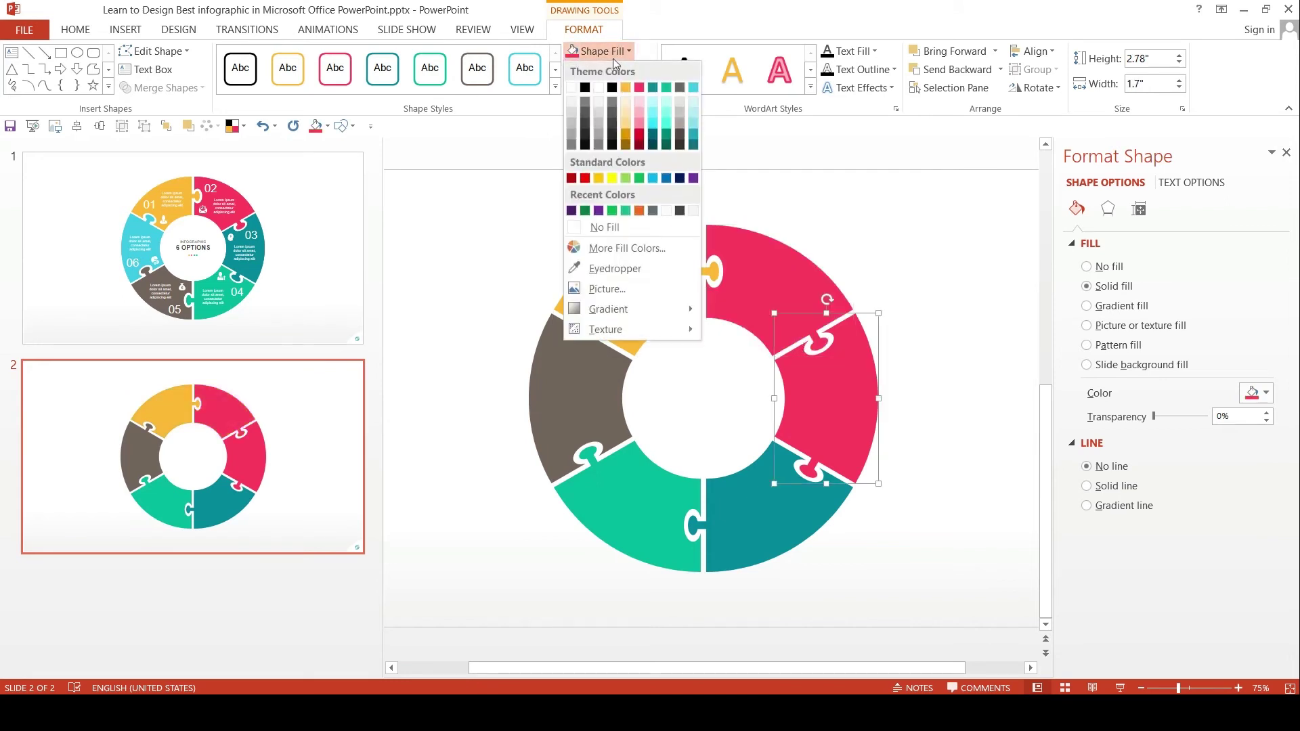
{"action": "left_click", "coordinate": [653, 88]}
{"action": "left_click", "coordinate": [756, 486]}
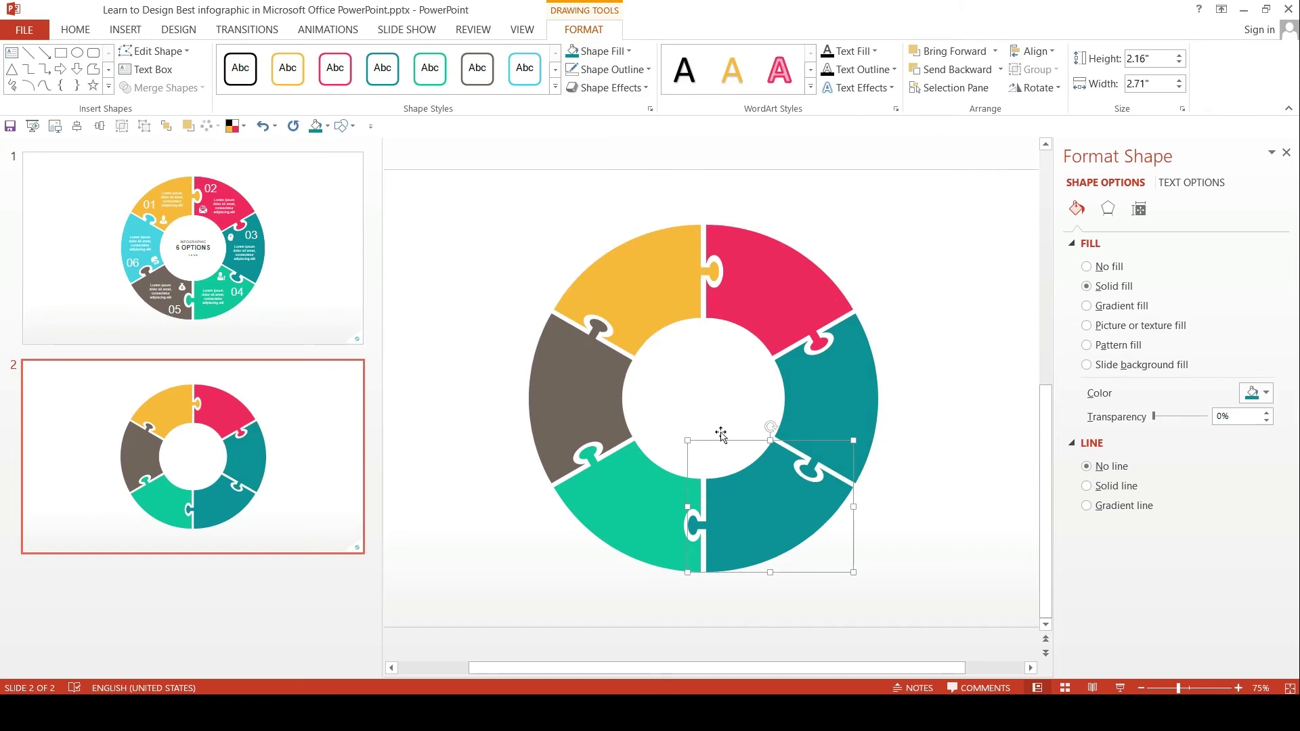
{"action": "left_click", "coordinate": [613, 53]}
{"action": "left_click", "coordinate": [626, 211]}
Fill the bottom-left piece brown and the left-hand piece cyan, then select all six pieces
{"action": "left_click", "coordinate": [644, 457]}
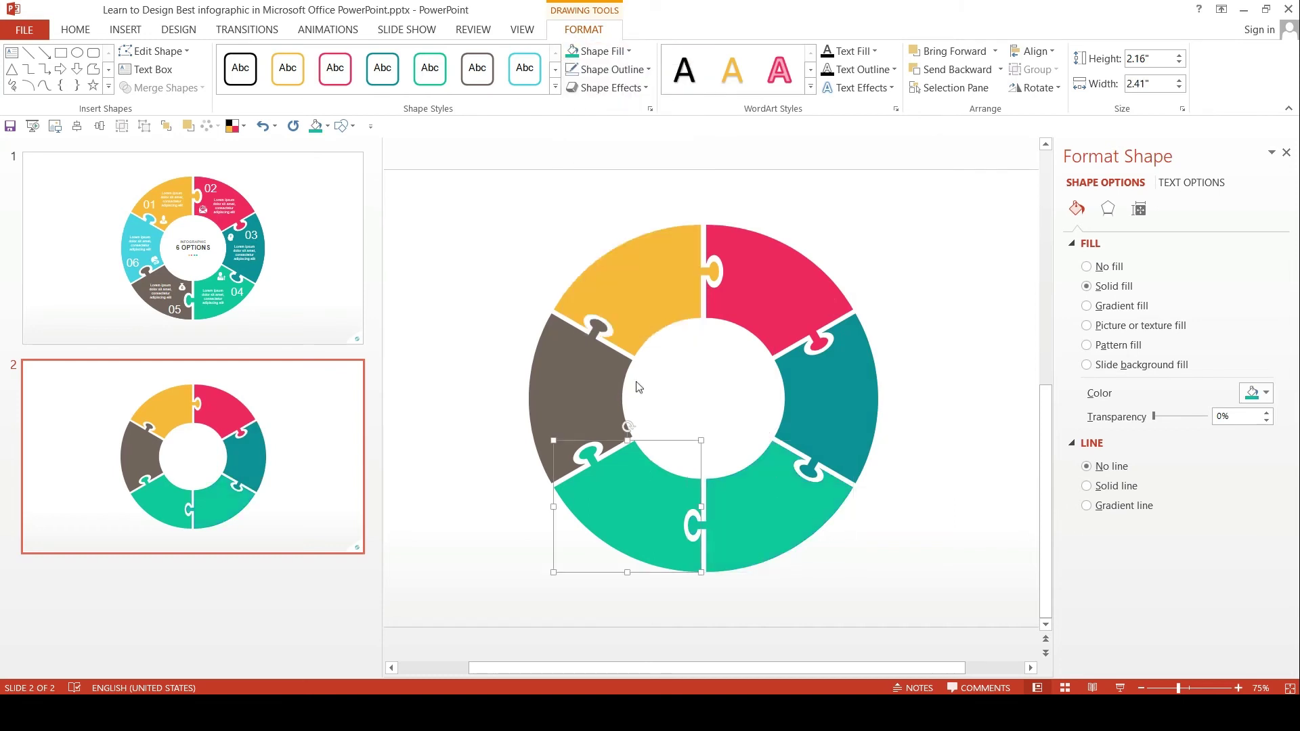
{"action": "left_click", "coordinate": [613, 53]}
{"action": "left_click", "coordinate": [573, 242]}
{"action": "left_click", "coordinate": [583, 352]}
{"action": "left_click", "coordinate": [629, 51]}
{"action": "left_click", "coordinate": [687, 138]}
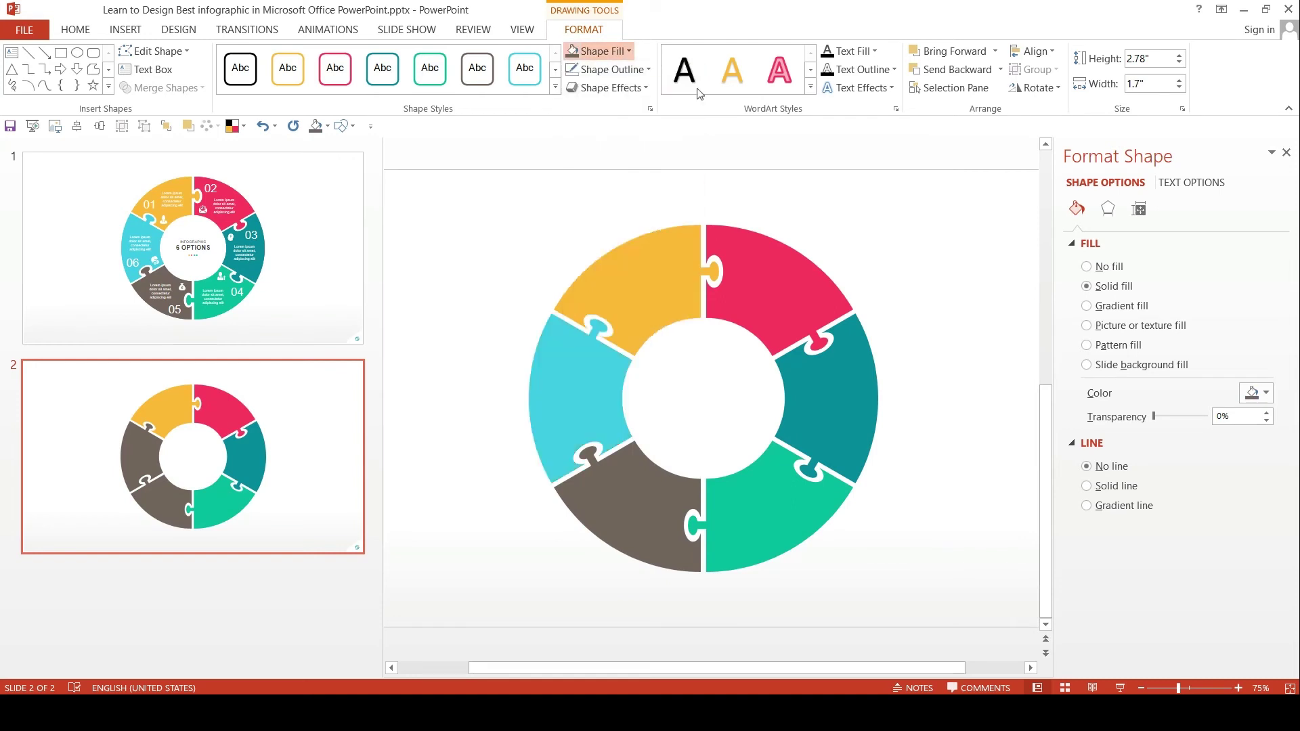
{"action": "left_click", "coordinate": [941, 230]}
{"action": "left_click_drag", "start_coordinate": [928, 165], "coordinate": [473, 588]}
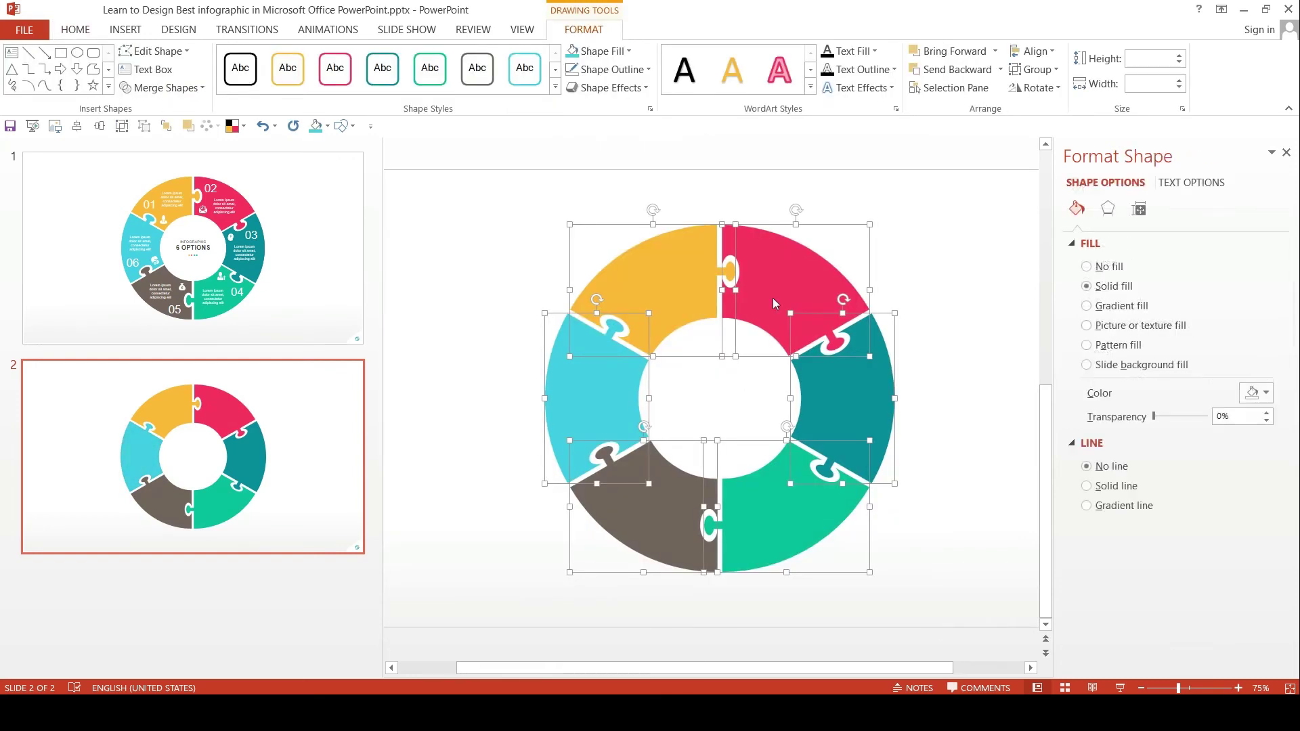
Group the six puzzle pieces and give the ring an outer shadow preset
{"action": "right_click", "coordinate": [782, 293]}
{"action": "left_click", "coordinate": [947, 388]}
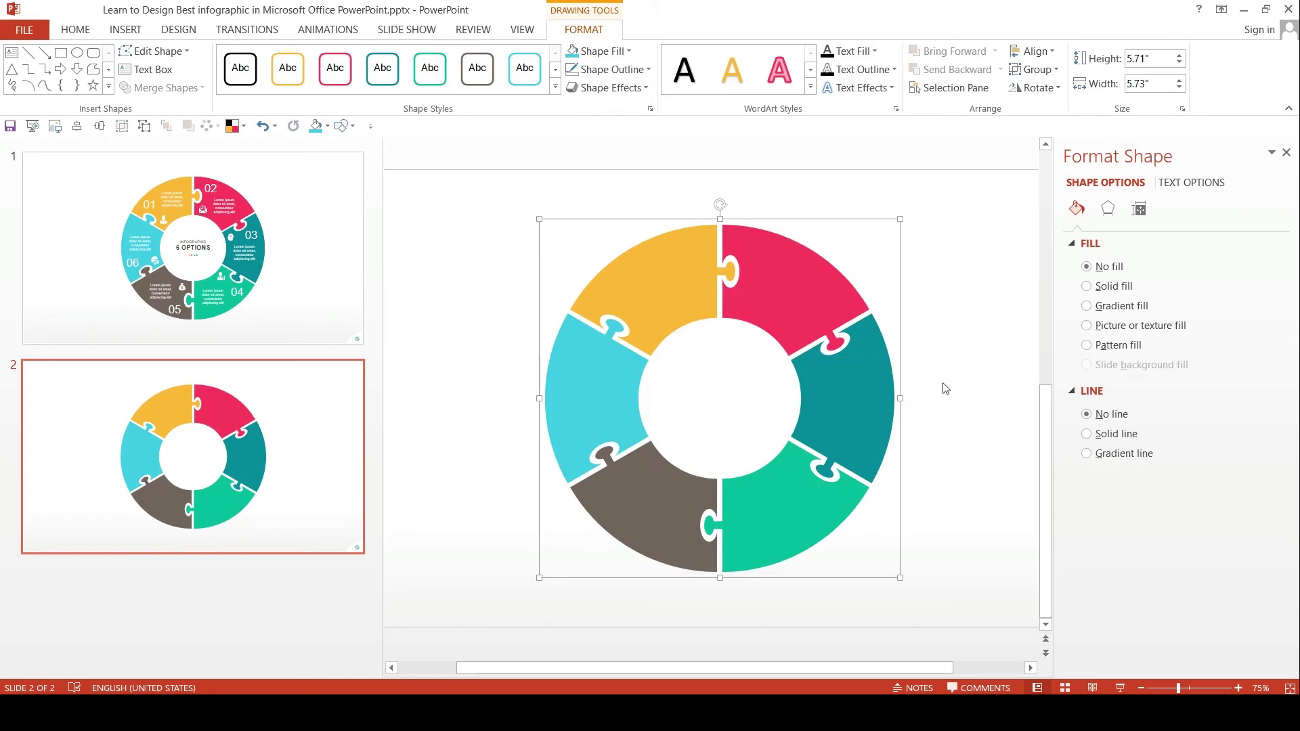
{"action": "left_click", "coordinate": [613, 88]}
{"action": "mouse_move", "coordinate": [619, 153]}
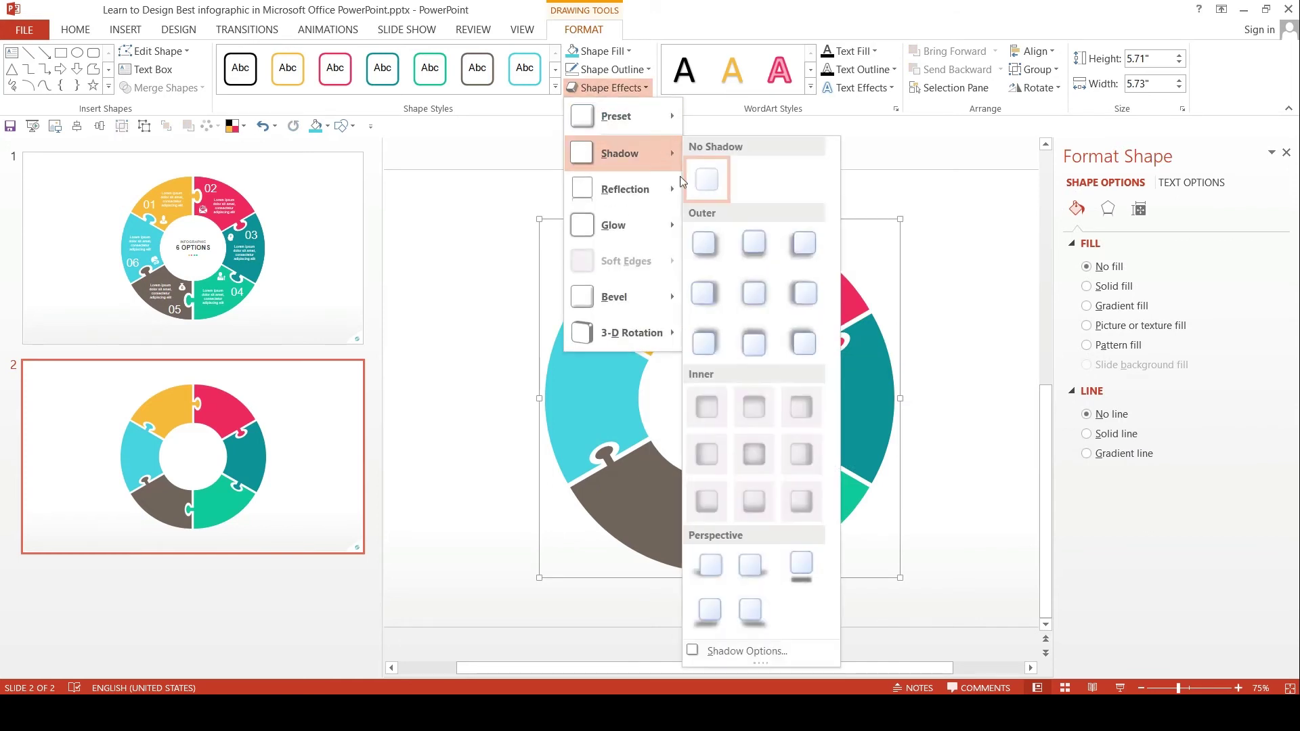
{"action": "left_click", "coordinate": [711, 261]}
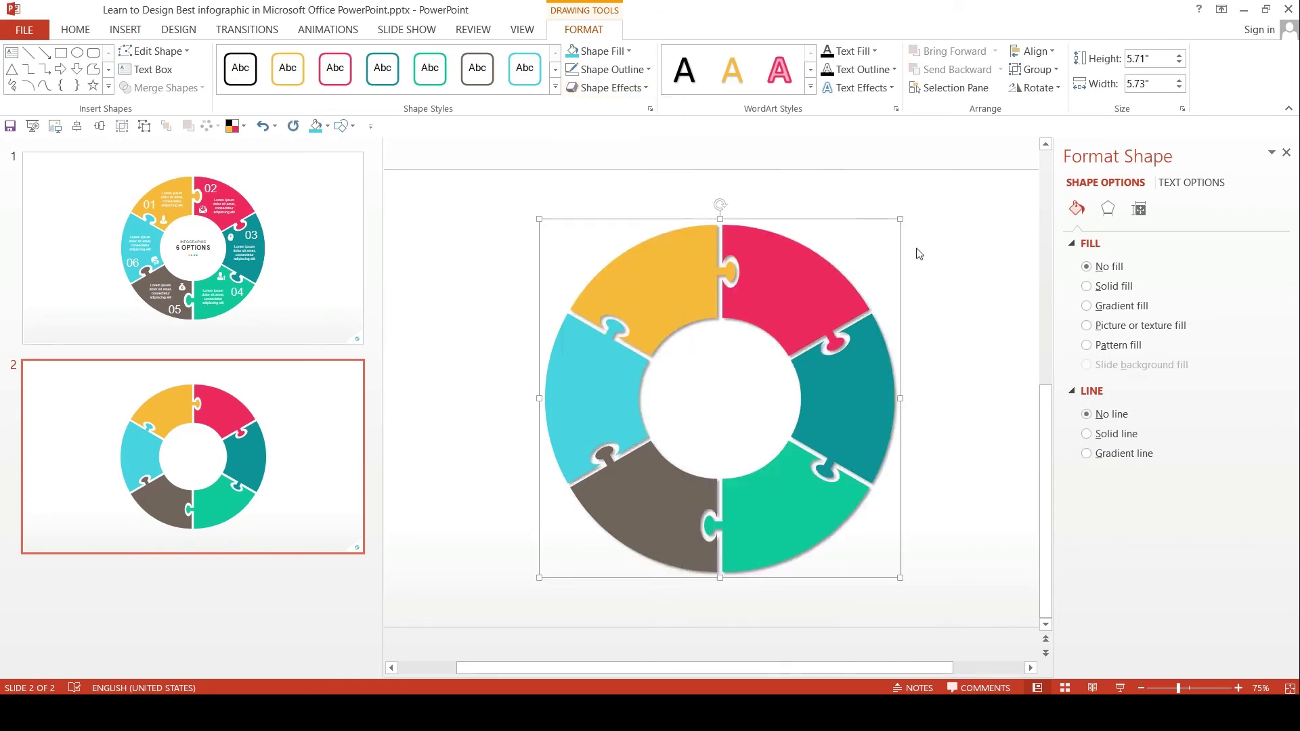
Set the ring's shadow to 20 pt distance, 30 pt blur and a lighter colour
{"action": "left_click", "coordinate": [1111, 210]}
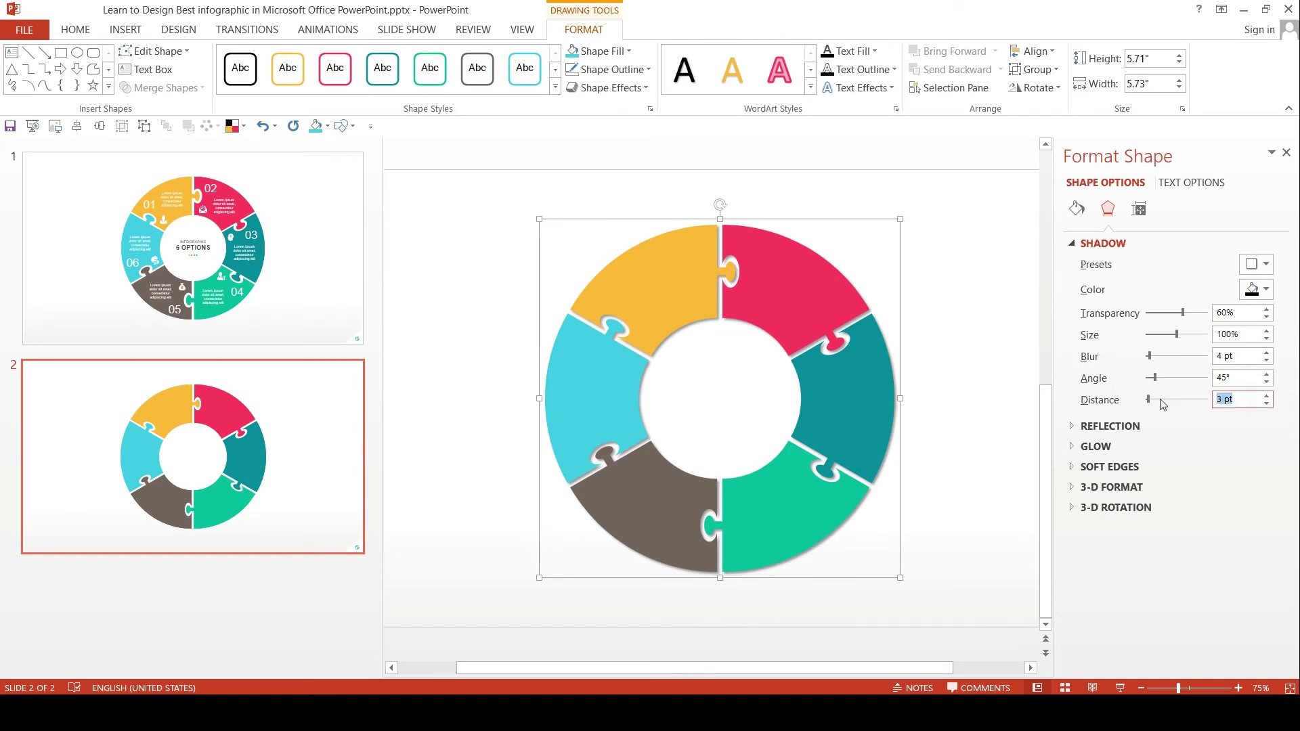
{"action": "type", "text": "20"}
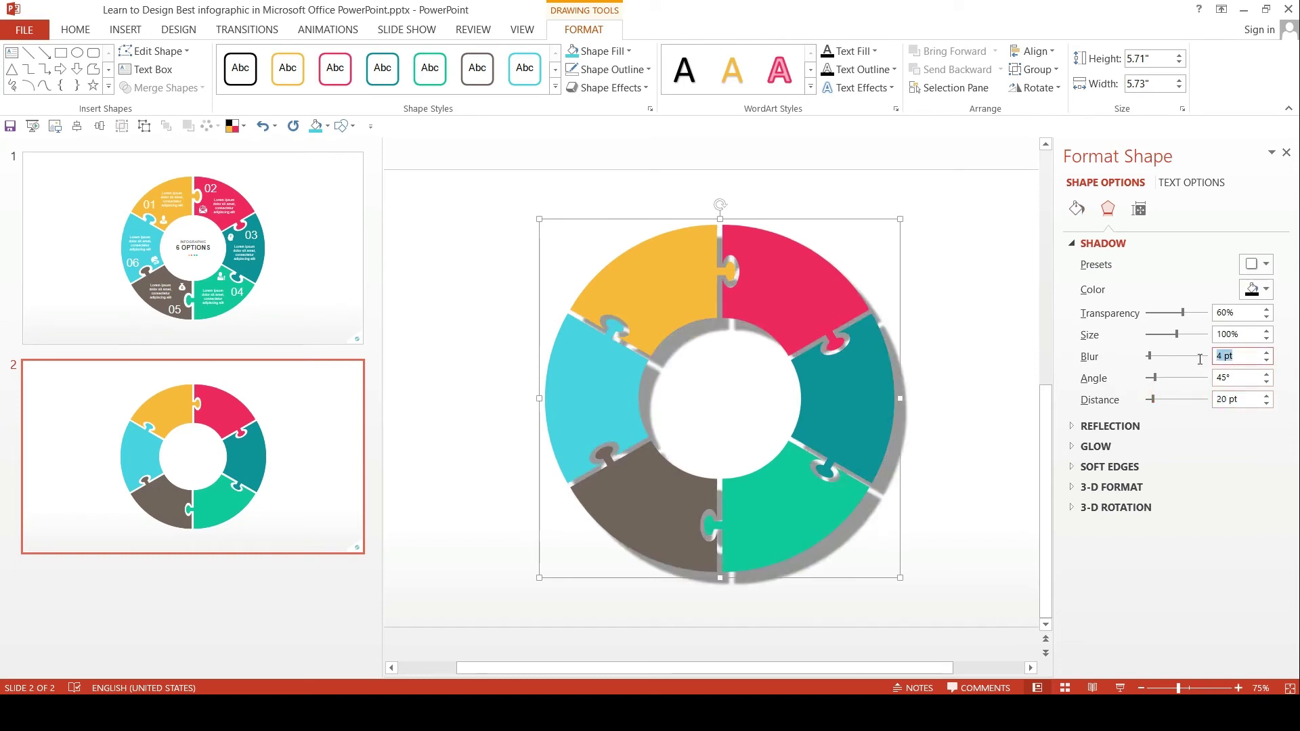
{"action": "type", "text": "5"}
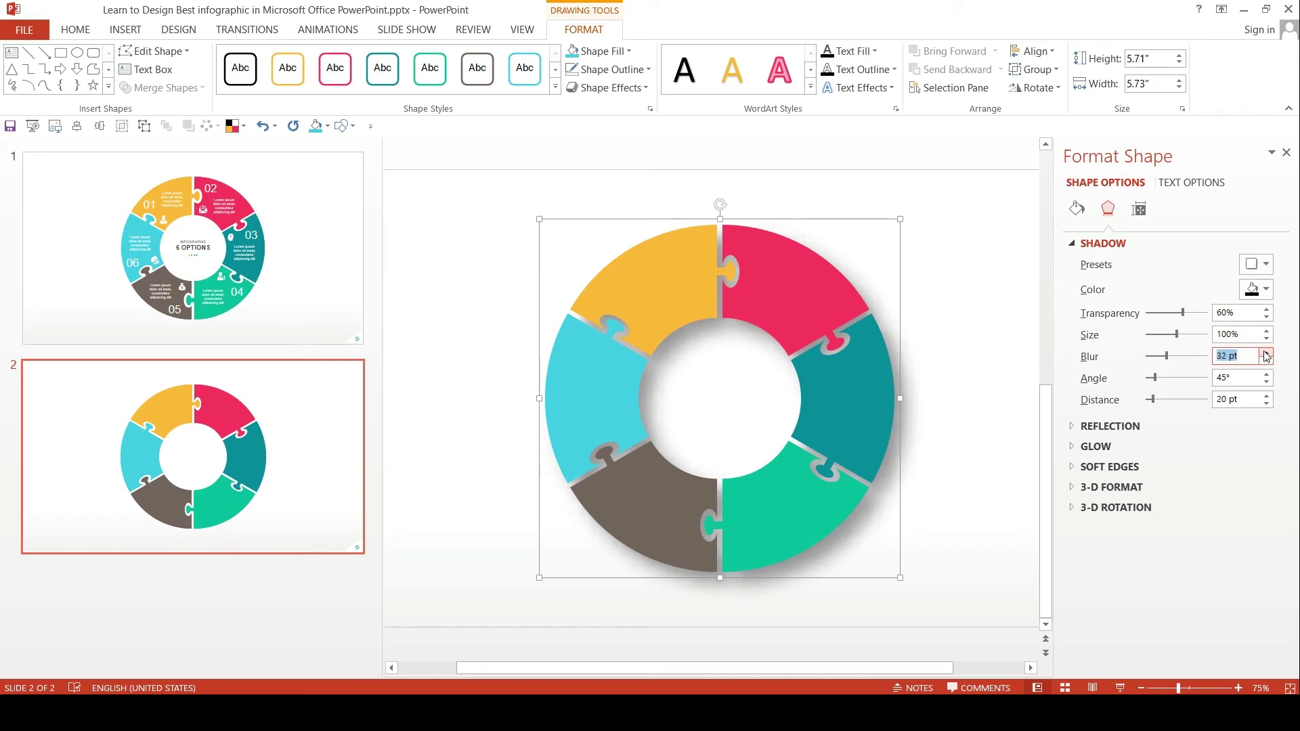
{"action": "left_click", "coordinate": [1267, 290]}
{"action": "left_click", "coordinate": [1182, 342]}
{"action": "left_click", "coordinate": [964, 325]}
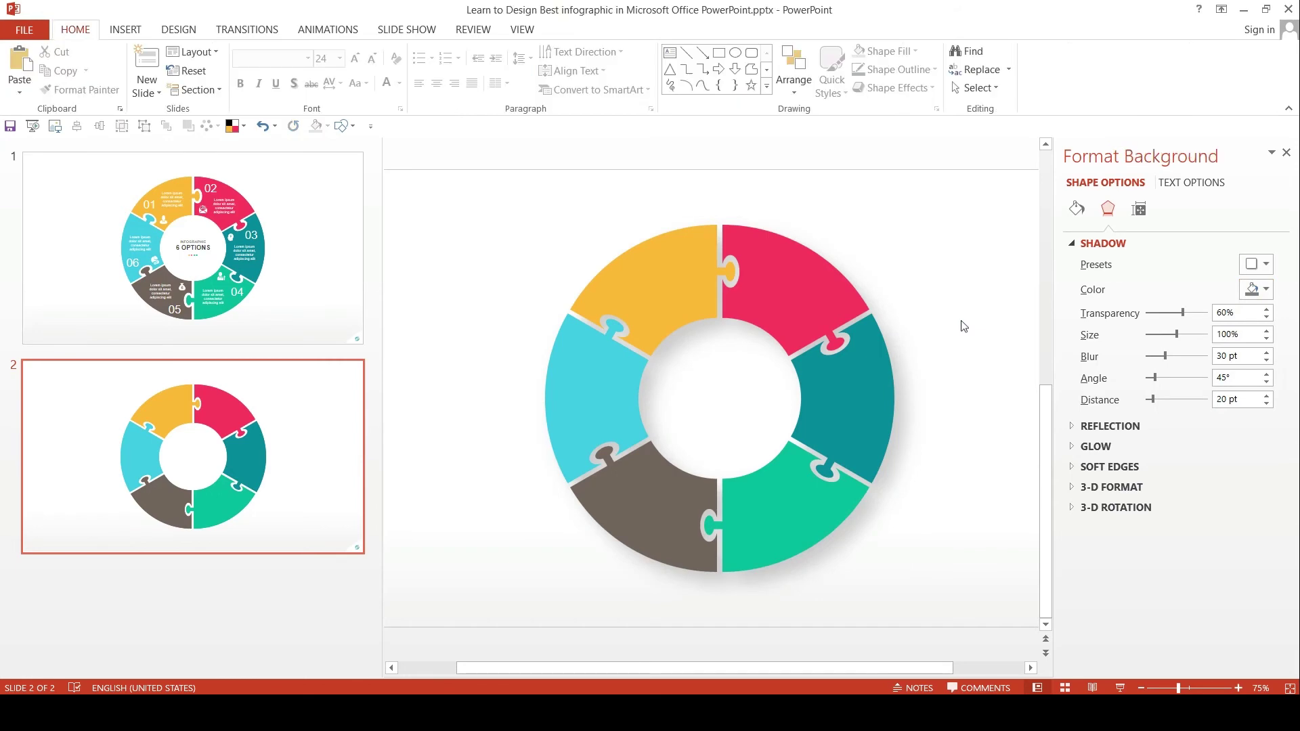
Draw a yellow circle with the Oval shape and move it clear of the ring
{"action": "left_click", "coordinate": [116, 31]}
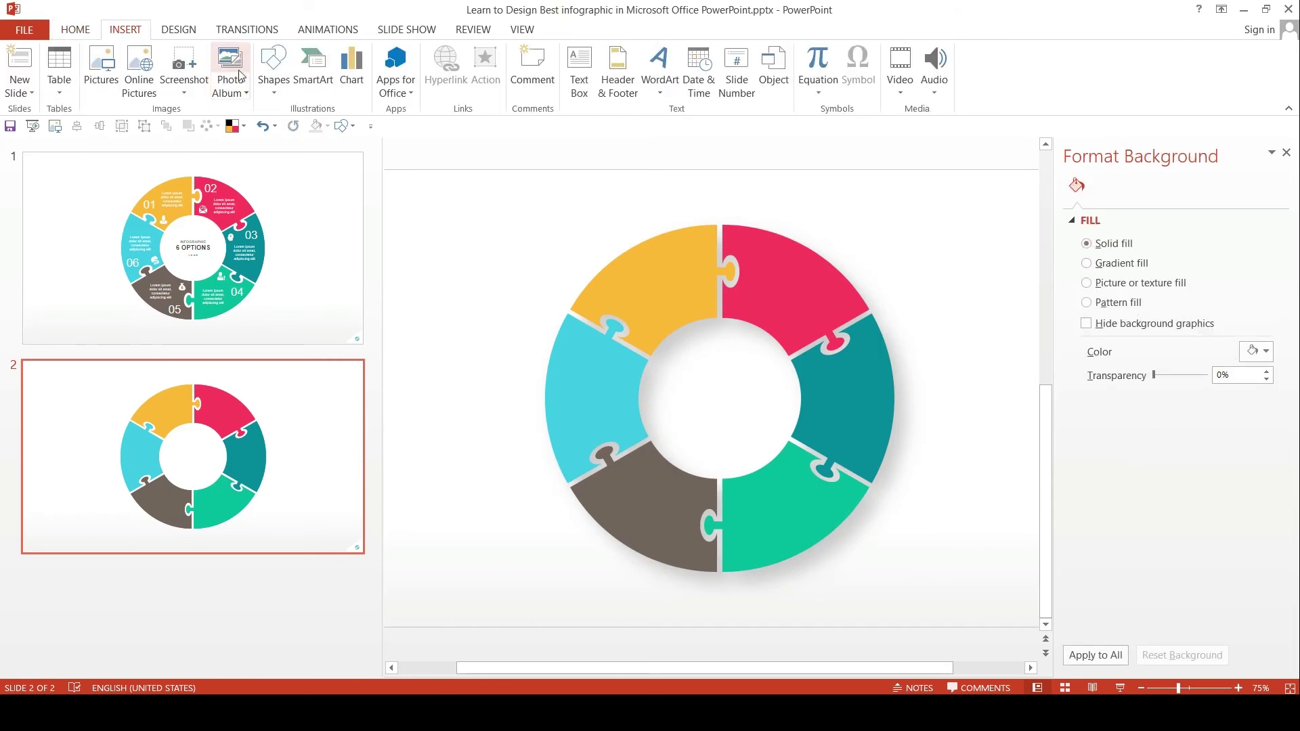
{"action": "left_click", "coordinate": [274, 67]}
{"action": "left_click", "coordinate": [387, 135]}
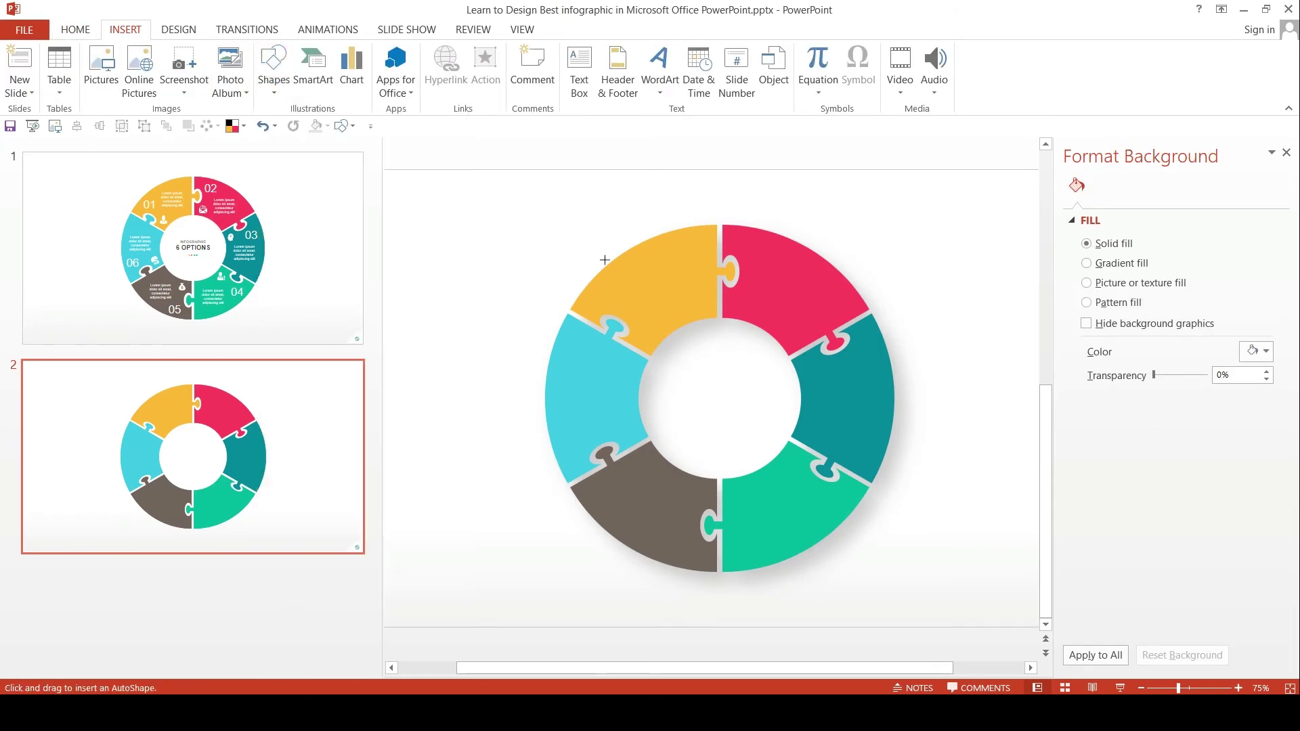
{"action": "left_click_drag", "start_coordinate": [549, 283], "coordinate": [658, 378]}
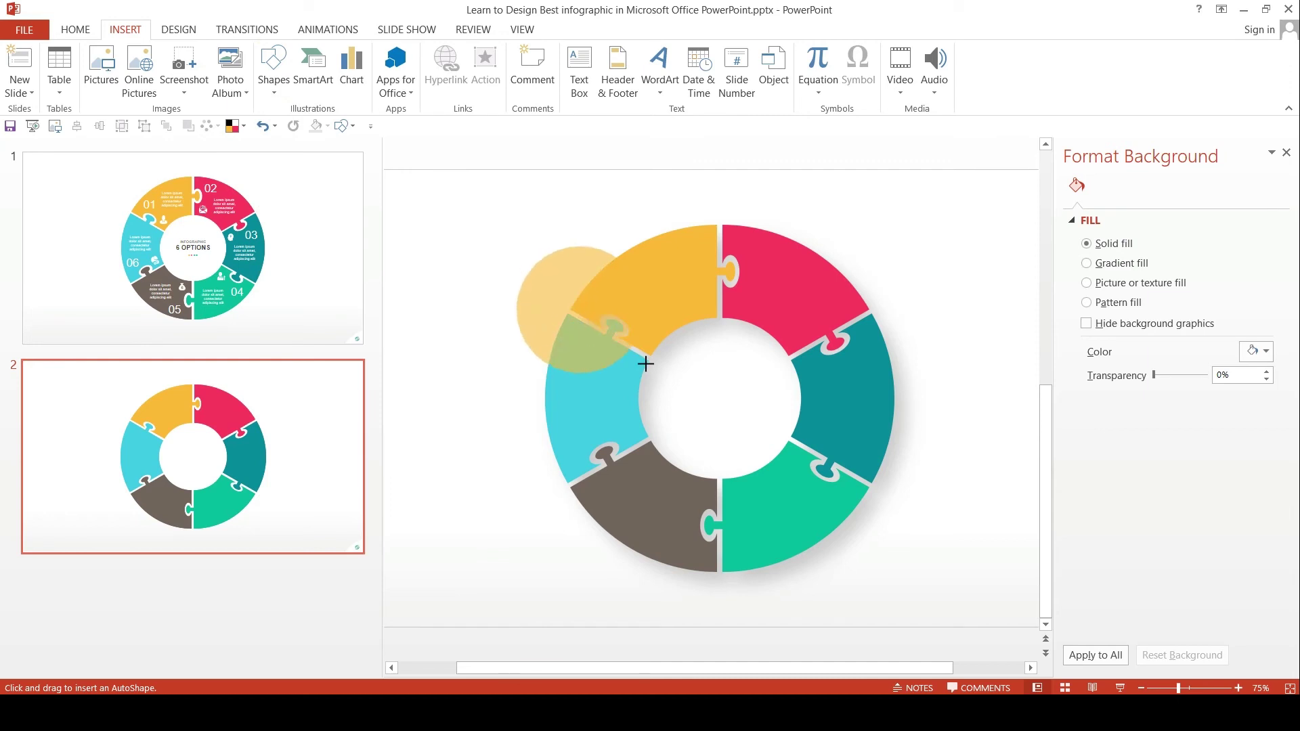
{"action": "left_click_drag", "start_coordinate": [605, 334], "coordinate": [508, 267]}
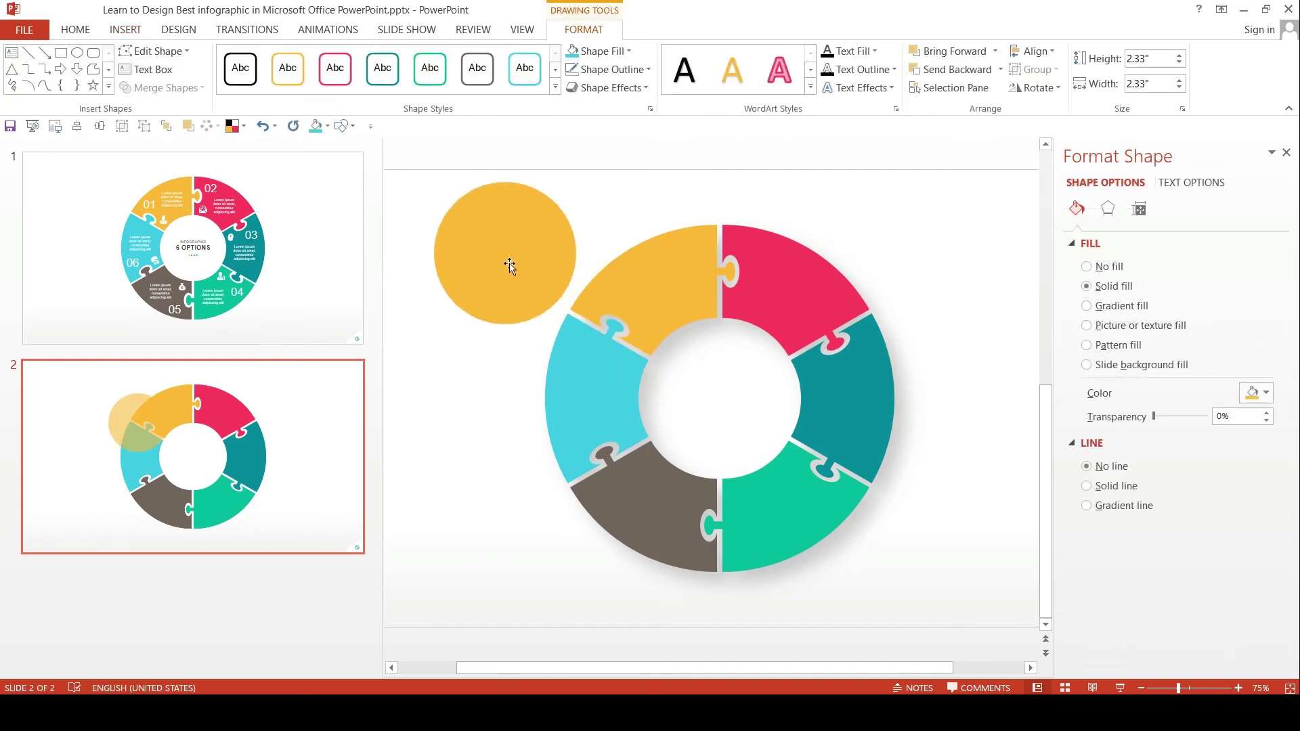
Centre the circle horizontally and vertically, then enlarge it slightly to 2.48 inches
{"action": "left_click", "coordinate": [1033, 50]}
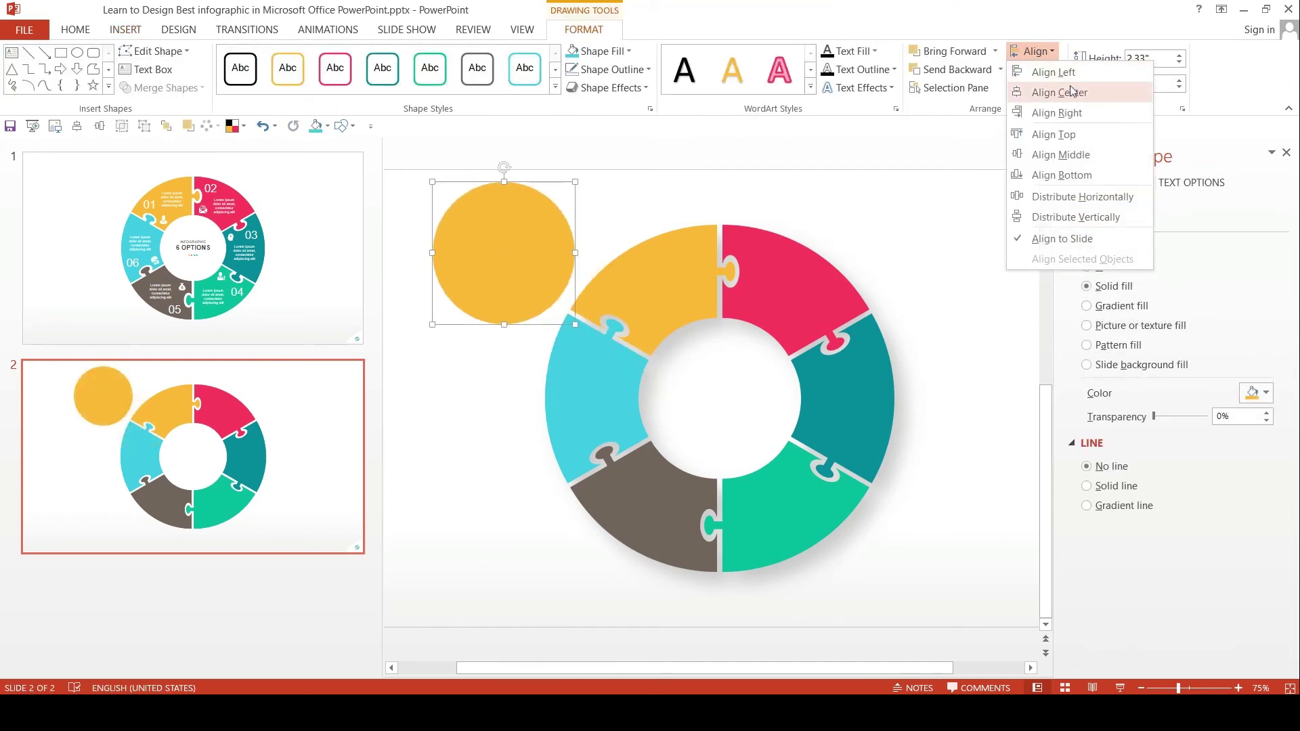
{"action": "left_click", "coordinate": [1043, 91]}
{"action": "left_click", "coordinate": [1033, 51]}
{"action": "left_click", "coordinate": [1057, 153]}
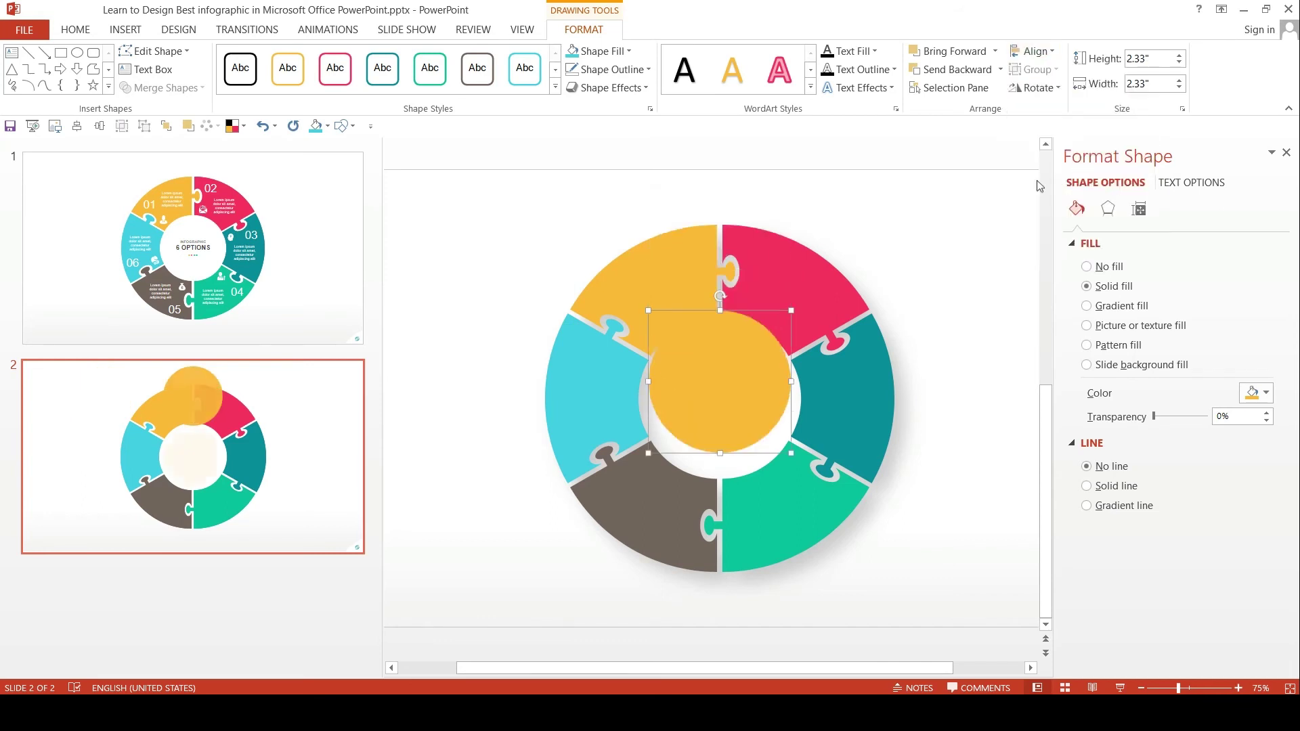
{"action": "scroll", "coordinate": [827, 330], "scroll_direction": "up", "scroll_amount": 5, "text": "ctrl"}
{"action": "left_click_drag", "start_coordinate": [829, 280], "coordinate": [838, 280]}
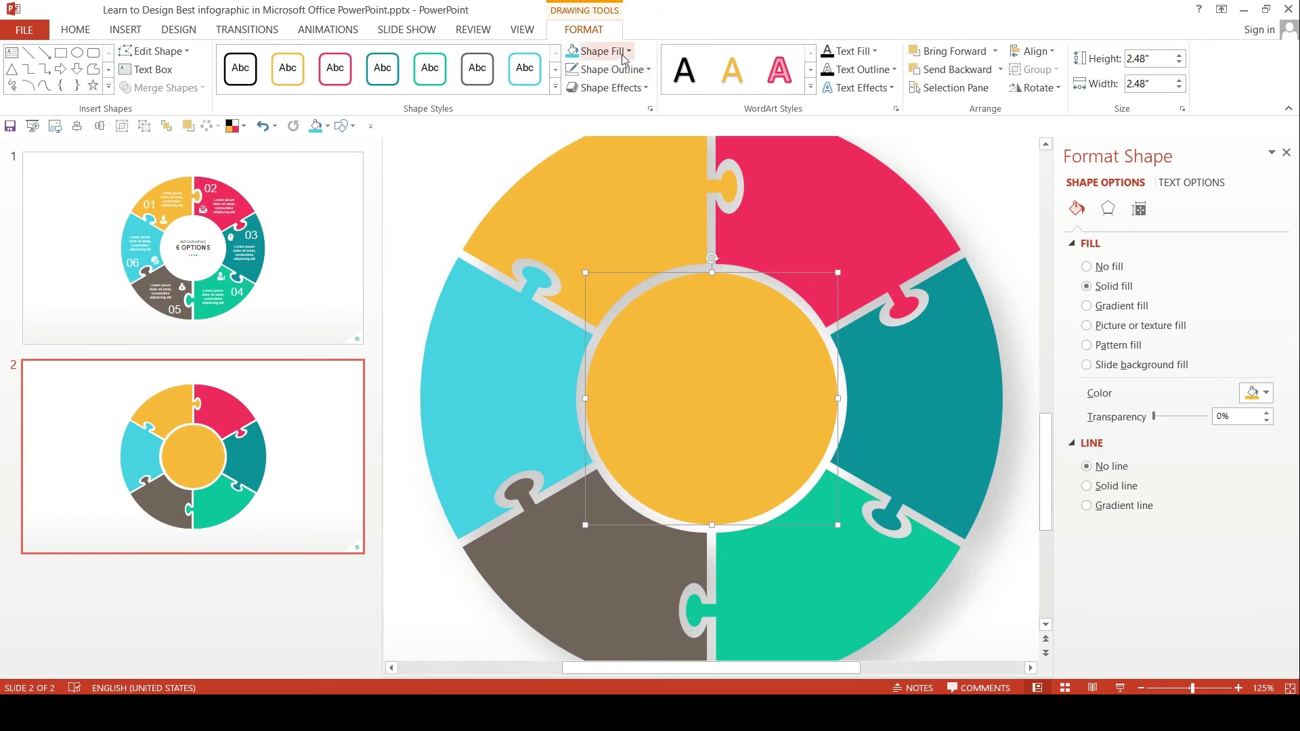
Make the centre circle white with a light-grey inner shadow
{"action": "left_click", "coordinate": [600, 51]}
{"action": "left_click", "coordinate": [575, 89]}
{"action": "left_click", "coordinate": [608, 87]}
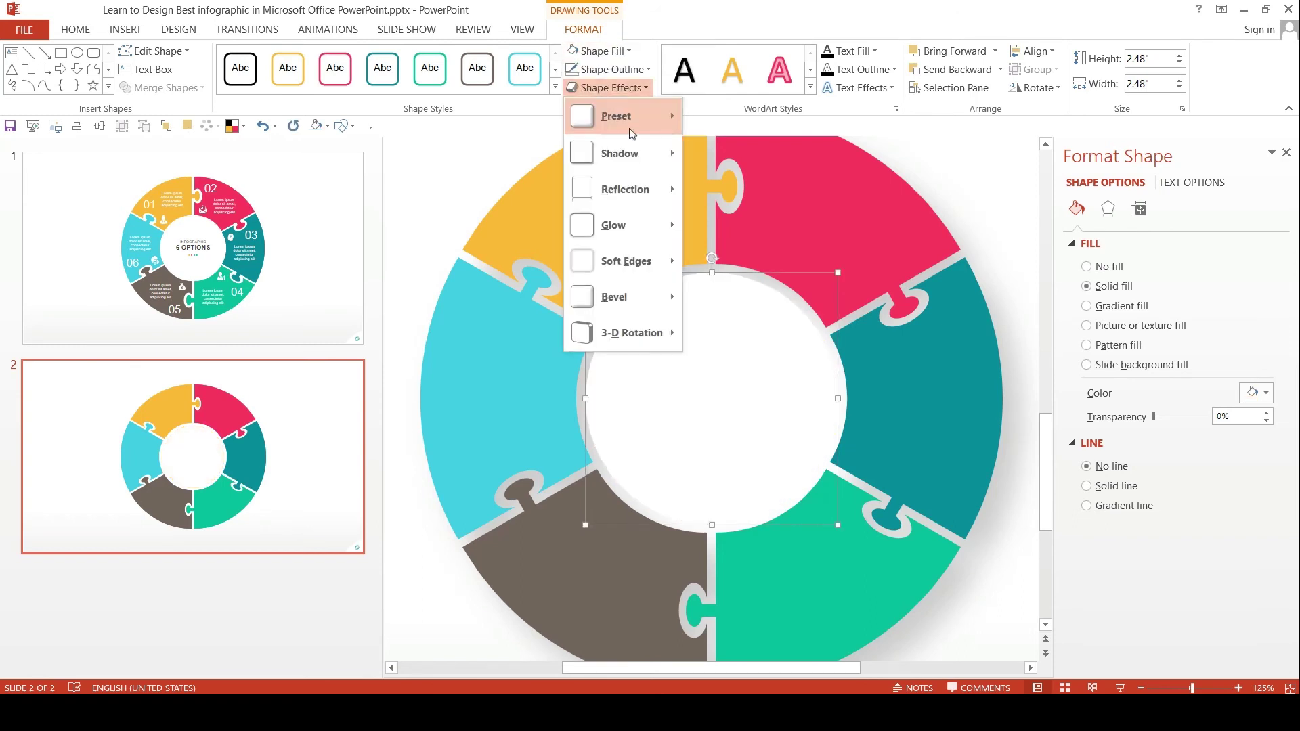
{"action": "left_click", "coordinate": [802, 504]}
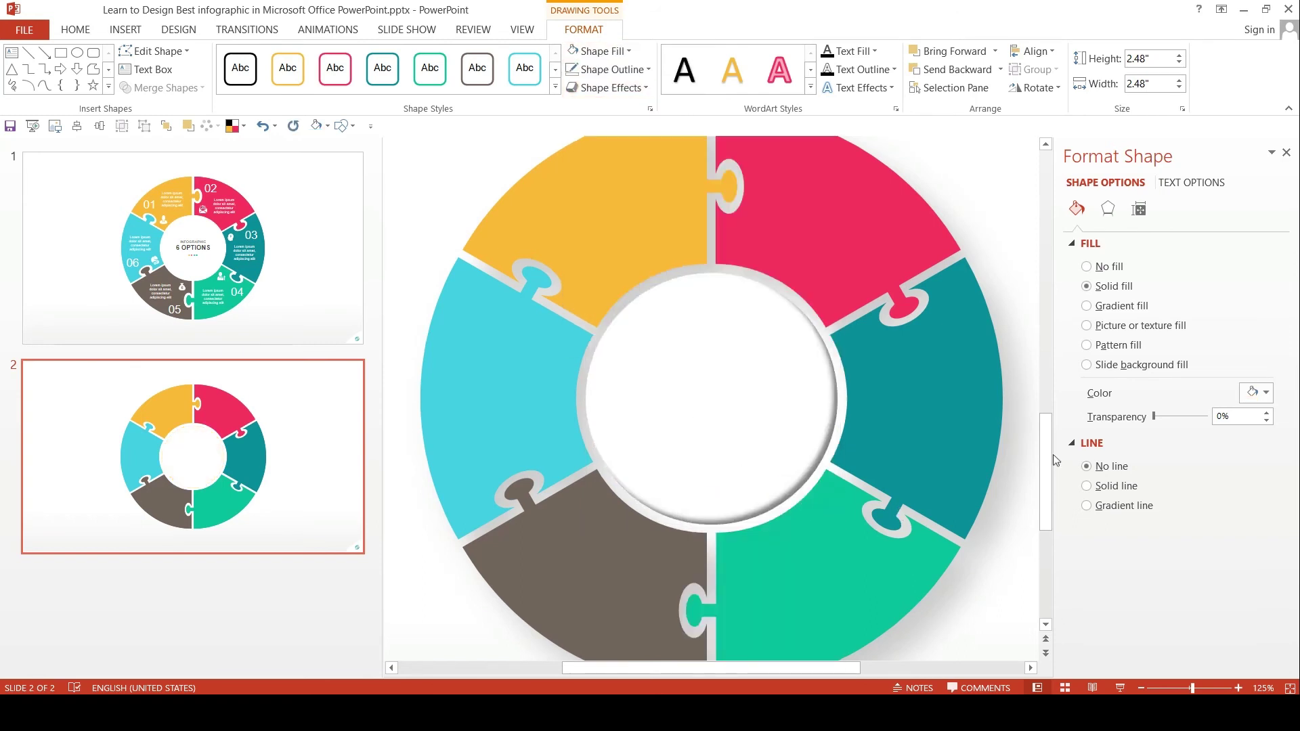
{"action": "left_click", "coordinate": [1111, 210]}
{"action": "left_click", "coordinate": [1259, 289]}
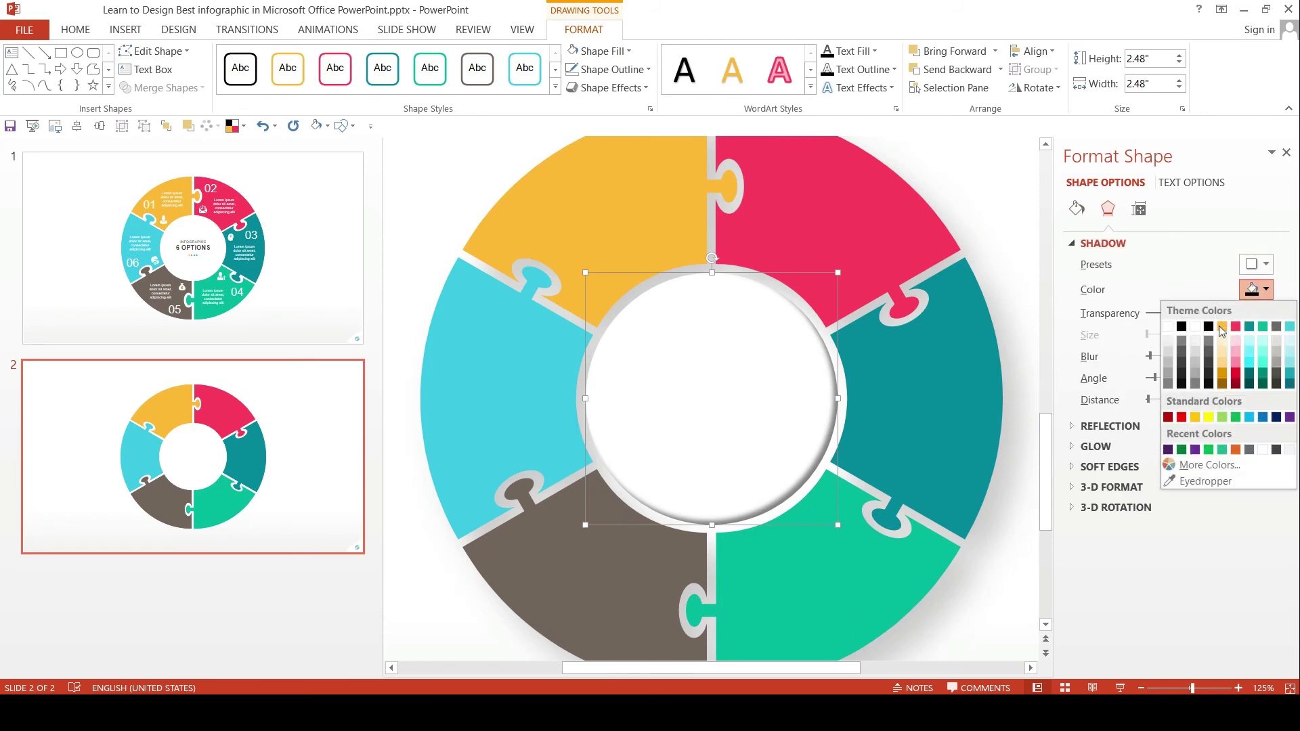
{"action": "left_click", "coordinate": [1183, 343]}
{"action": "scroll", "coordinate": [820, 374], "scroll_direction": "down", "scroll_amount": 3, "text": "ctrl"}
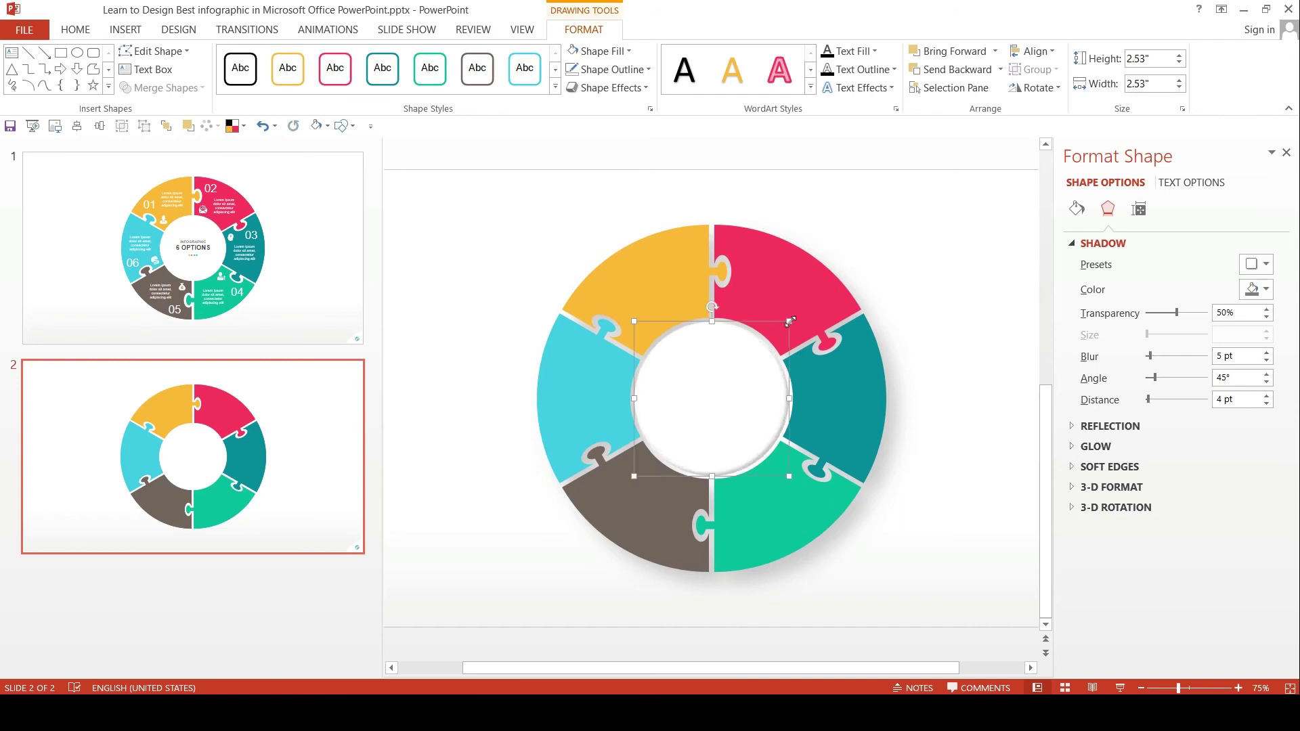
Resize the white circle to 2.53 inches so it fits the ring's hole
{"action": "left_click", "coordinate": [933, 278]}
{"action": "left_click", "coordinate": [734, 354]}
{"action": "scroll", "coordinate": [797, 376], "scroll_direction": "up", "scroll_amount": 5, "text": "ctrl"}
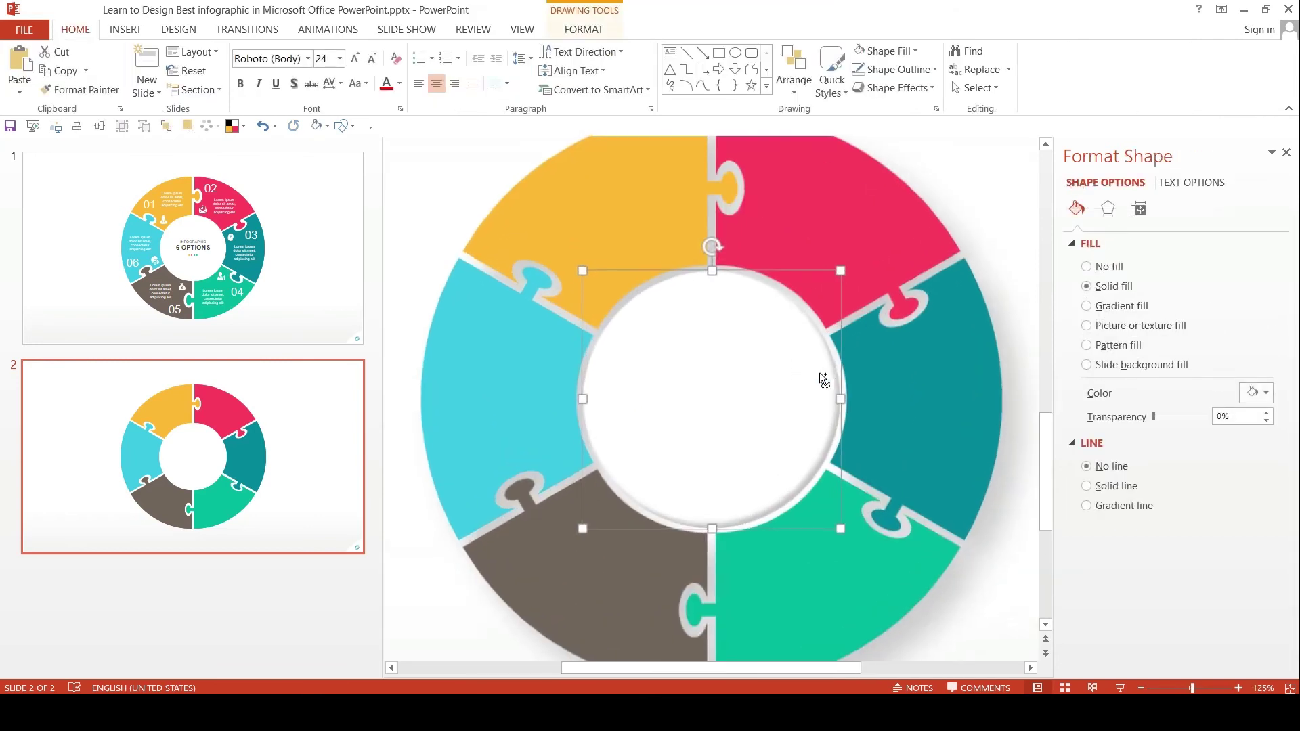
{"action": "left_click_drag", "start_coordinate": [840, 271], "coordinate": [836, 272]}
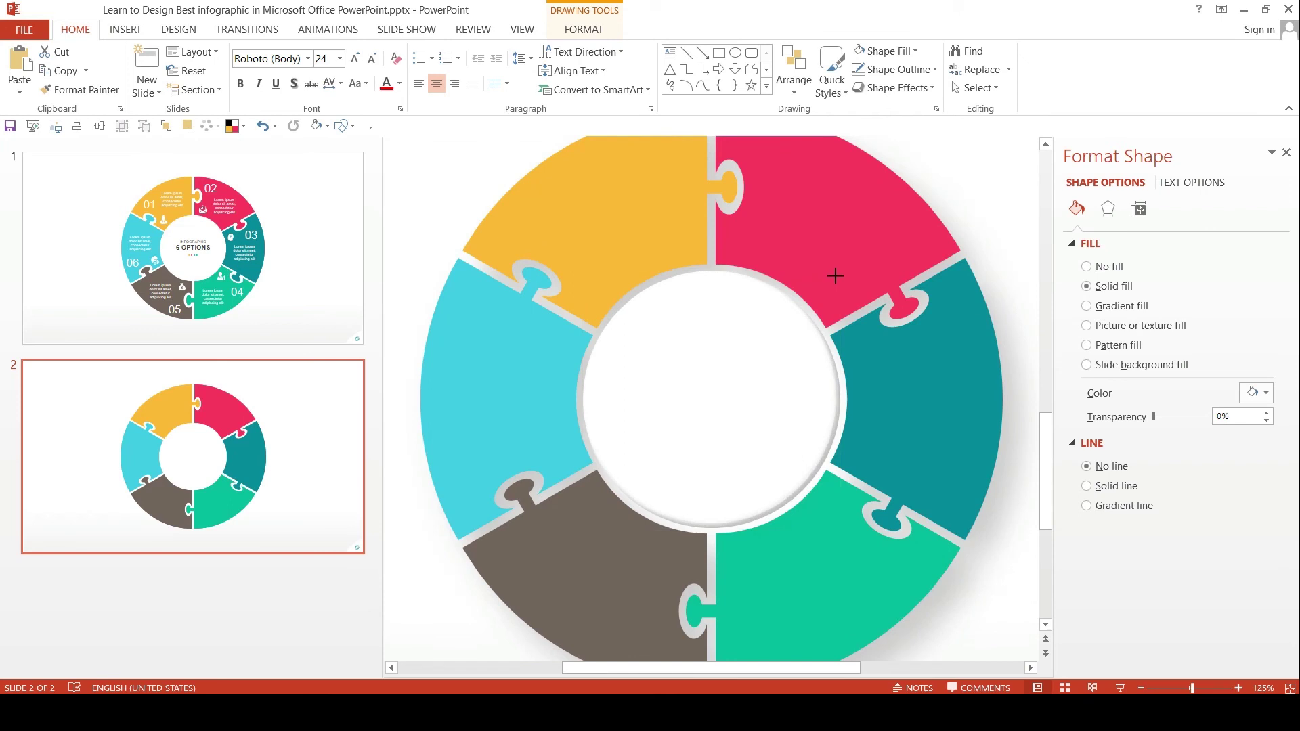
{"action": "left_click_drag", "start_coordinate": [838, 276], "coordinate": [839, 277]}
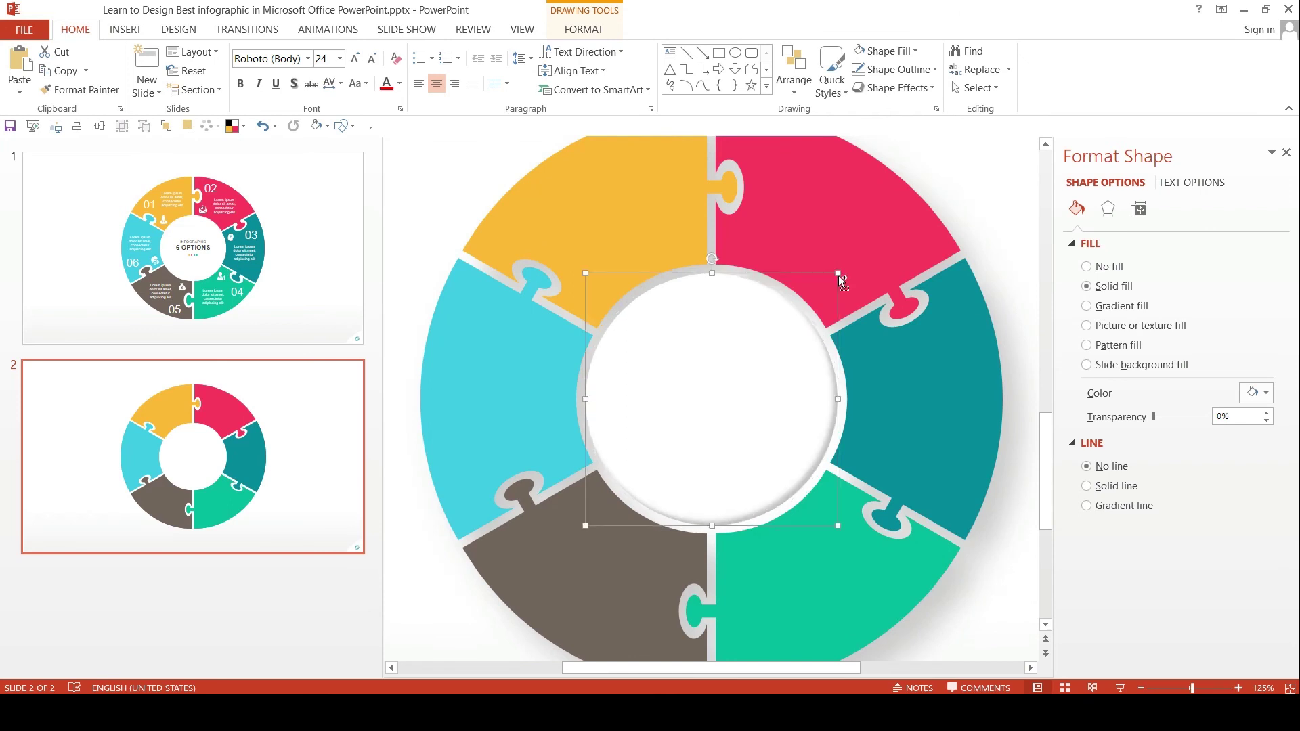
{"action": "left_click", "coordinate": [990, 187]}
{"action": "scroll", "coordinate": [875, 348], "scroll_direction": "down", "scroll_amount": 3, "text": "ctrl"}
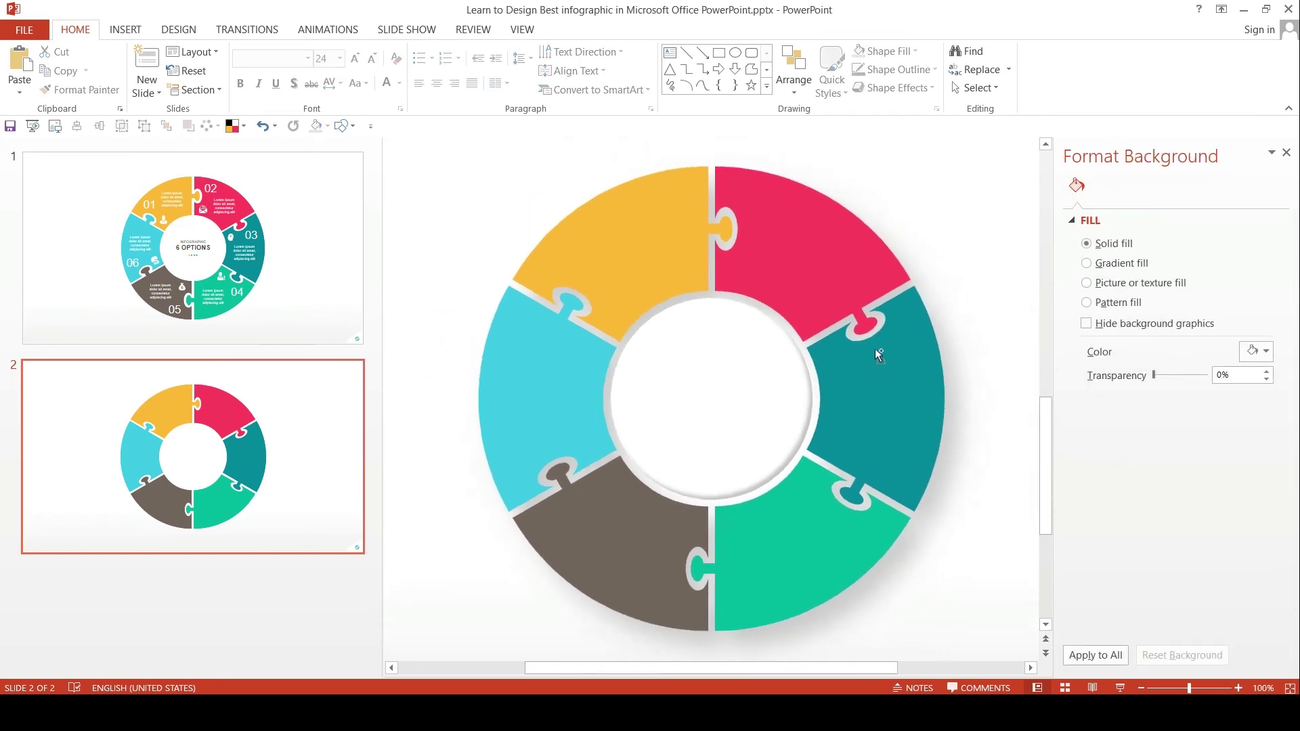
{"action": "scroll", "coordinate": [875, 349], "scroll_direction": "down", "scroll_amount": 2, "text": "ctrl"}
{"action": "left_click", "coordinate": [1286, 153]}
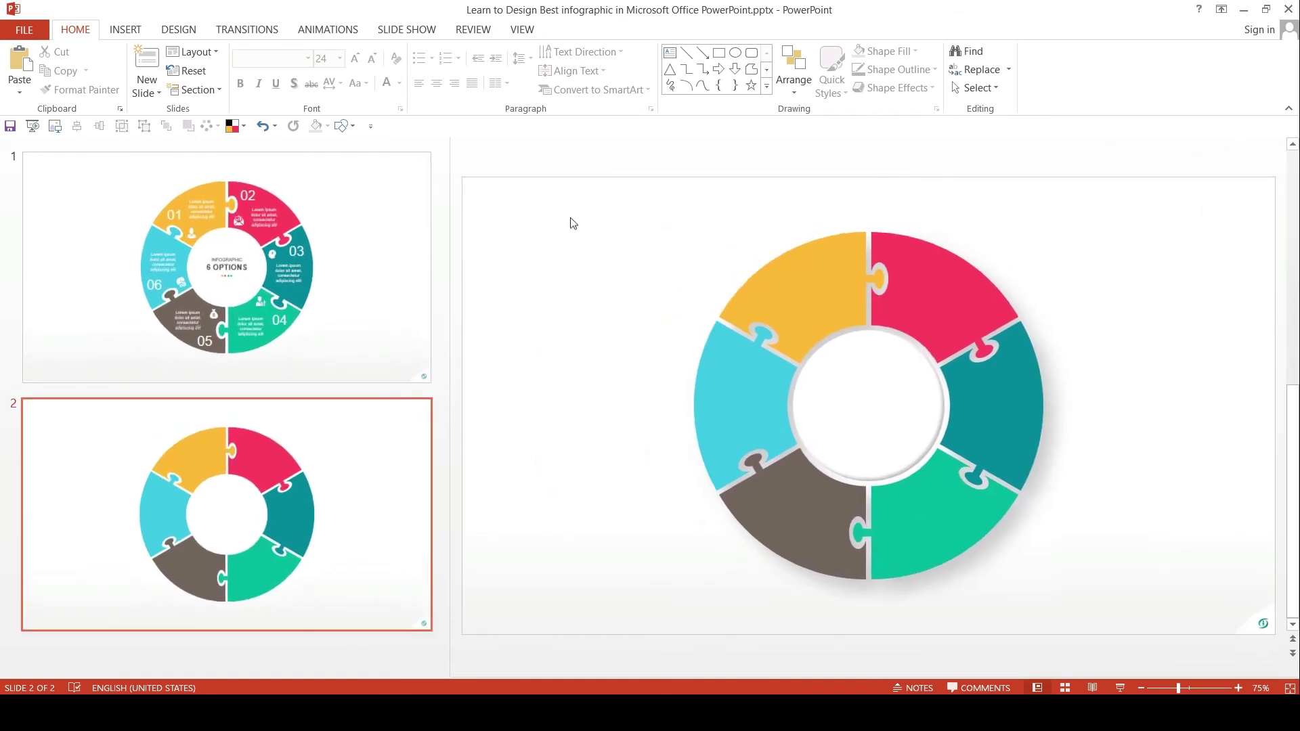
Copy slide 1's numbers, icons and text, excluding ring and centre circle, onto slide 2
{"action": "key", "text": "Page_Up"}
{"action": "left_click_drag", "start_coordinate": [599, 239], "coordinate": [1116, 631]}
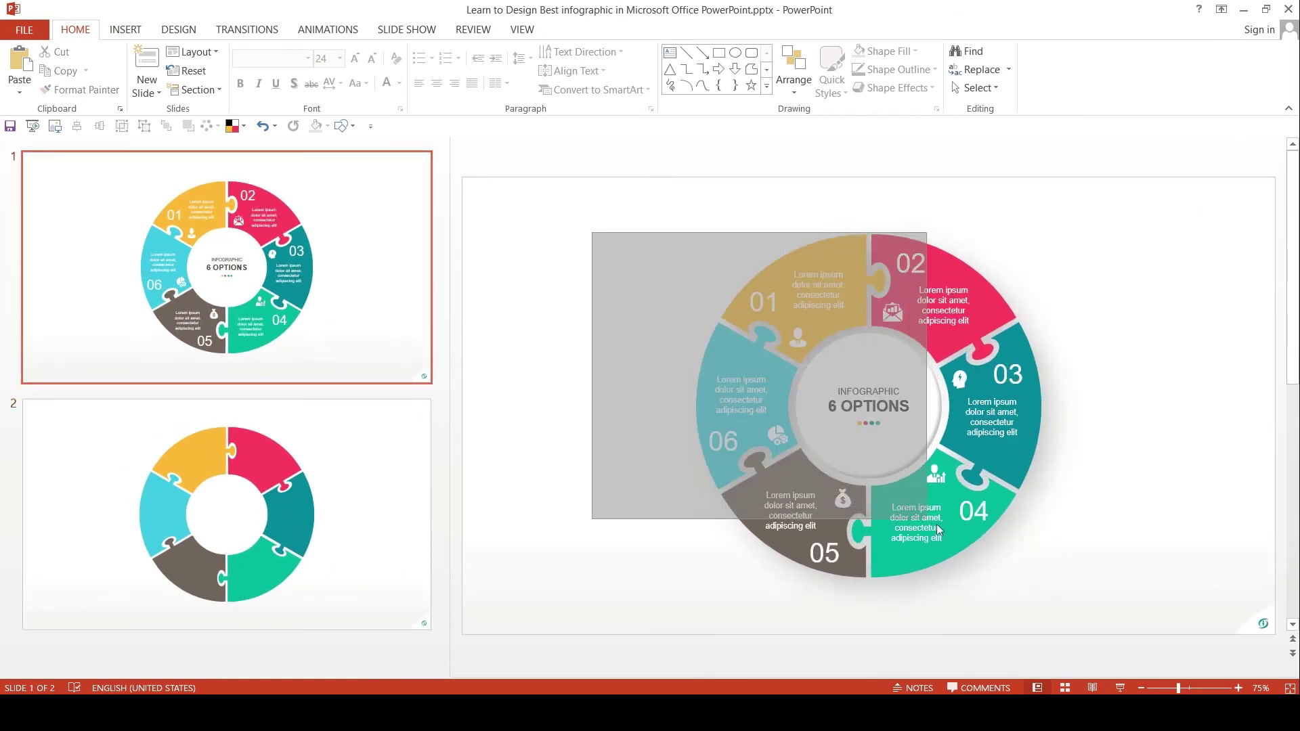
{"action": "left_click", "coordinate": [856, 234], "text": "shift"}
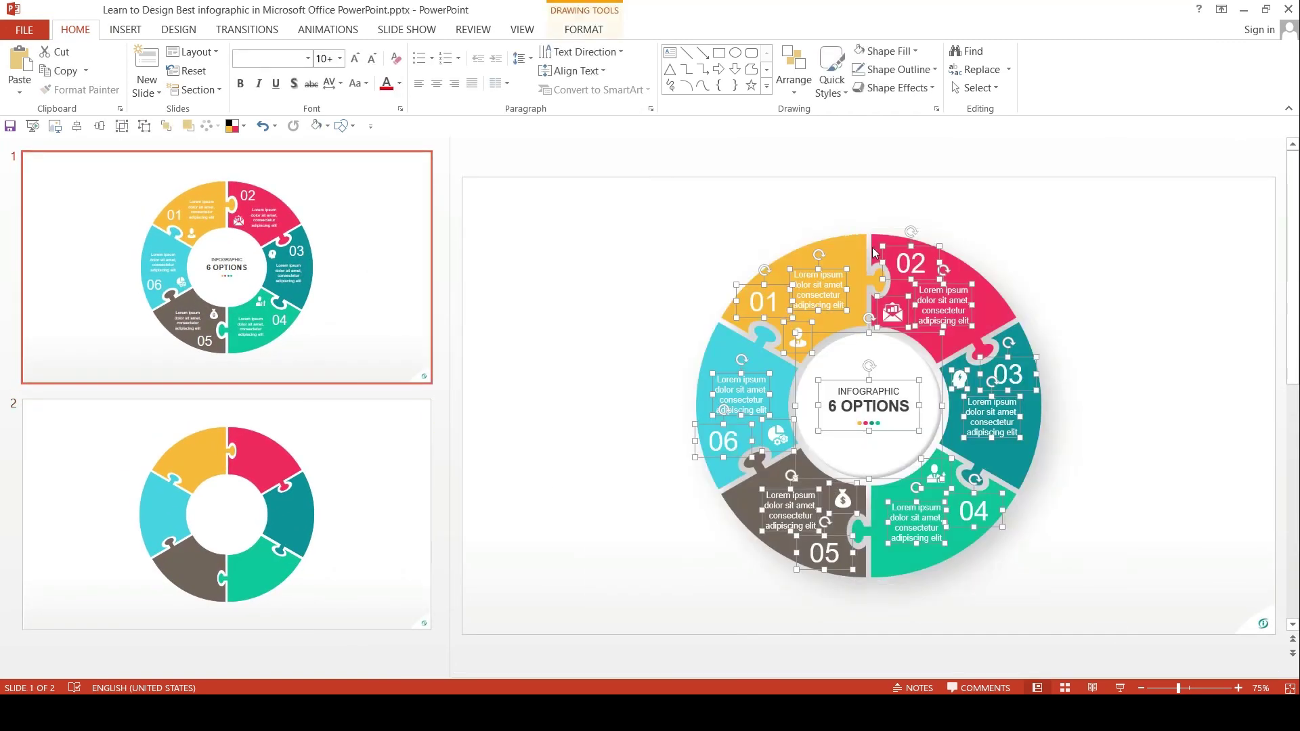
{"action": "left_click", "coordinate": [887, 364], "text": "shift"}
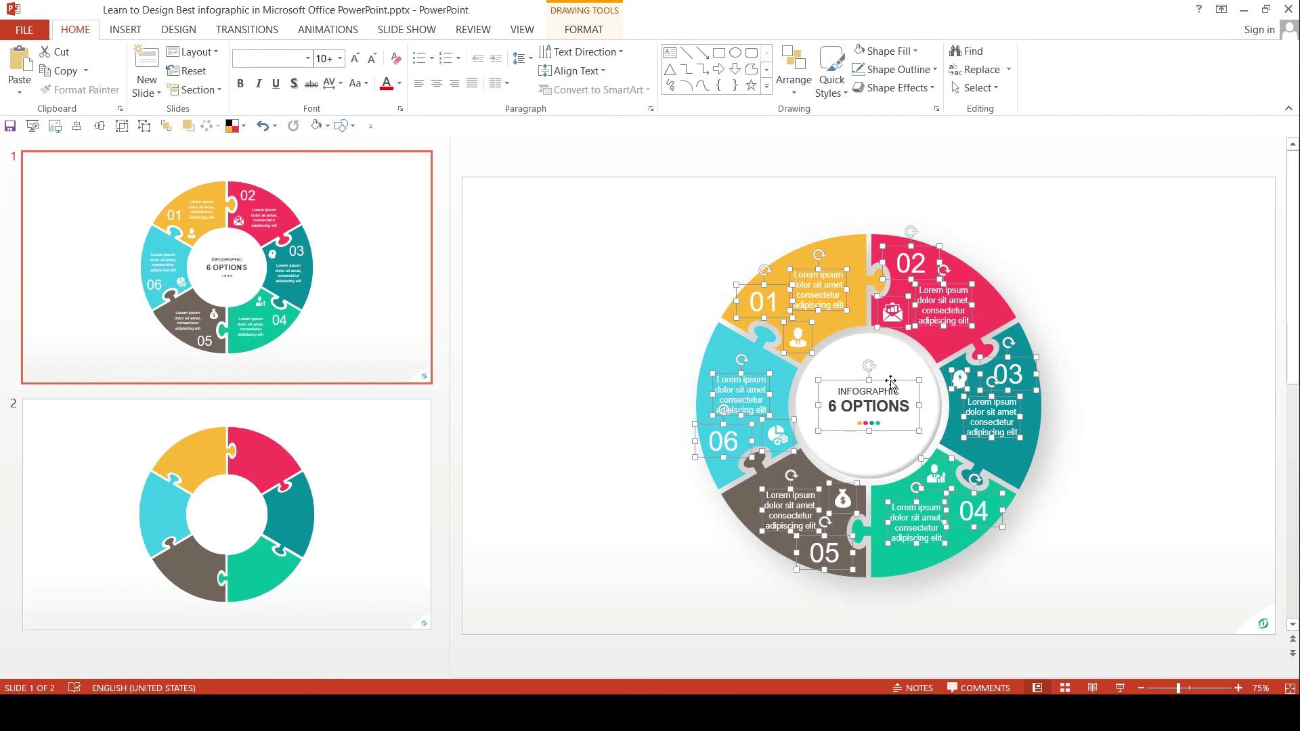
{"action": "right_click", "coordinate": [891, 383]}
{"action": "left_click", "coordinate": [928, 409]}
{"action": "left_click", "coordinate": [230, 517]}
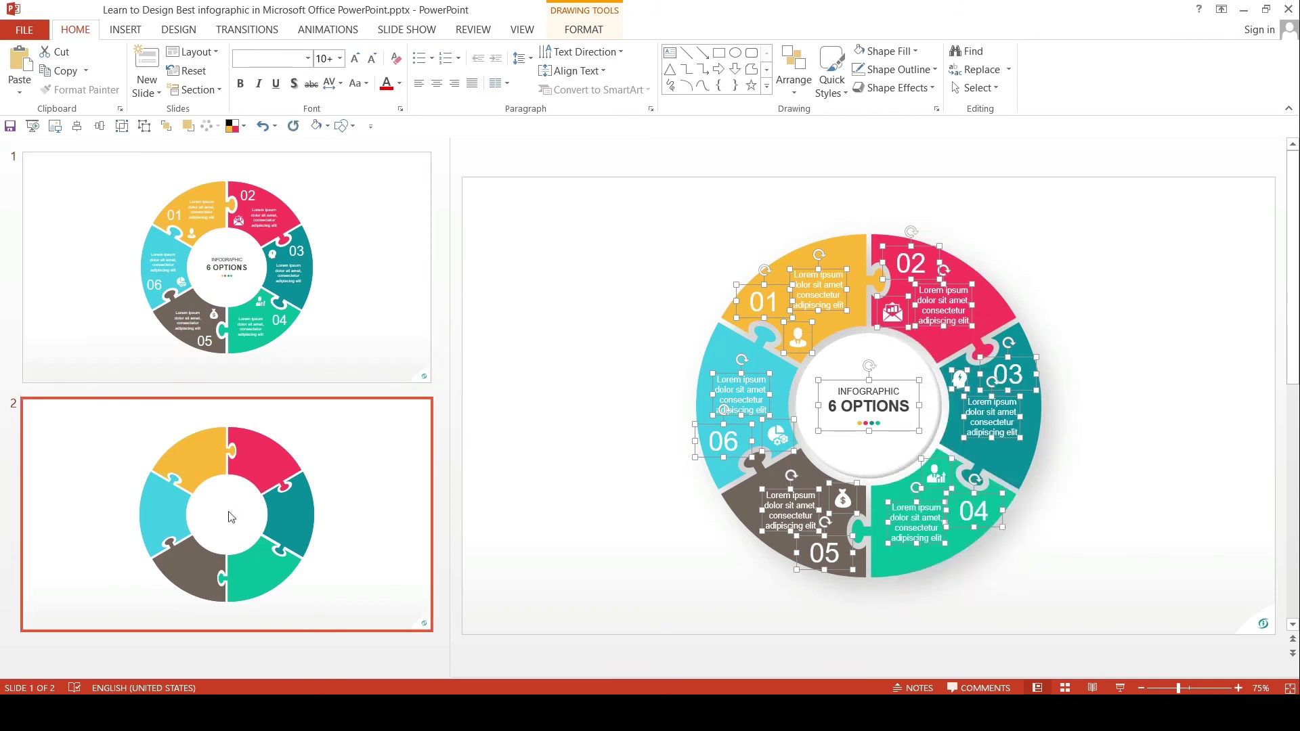
{"action": "right_click", "coordinate": [598, 293]}
{"action": "left_click", "coordinate": [631, 327]}
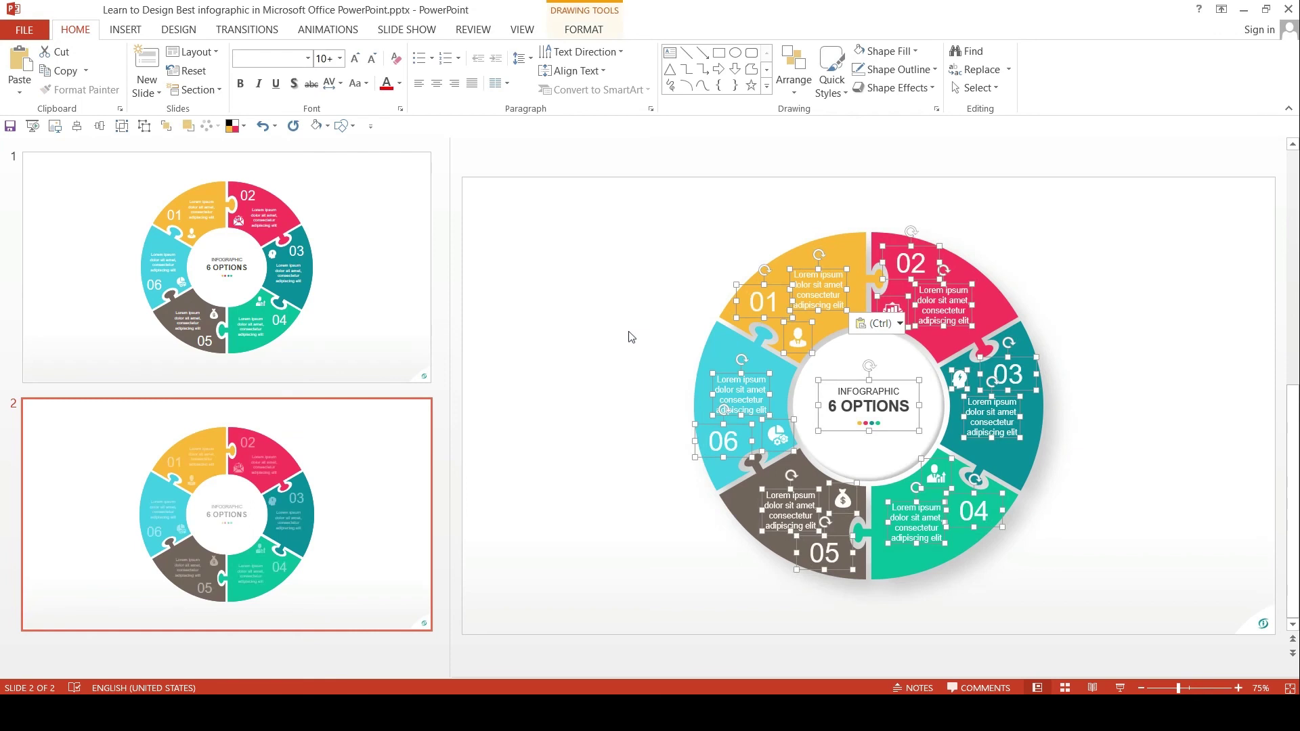
{"action": "left_click", "coordinate": [598, 372]}
Centre the INFOGRAPHIC title on the white circle and nudge the 03 number right
{"action": "left_click", "coordinate": [870, 384]}
{"action": "left_click", "coordinate": [888, 374]}
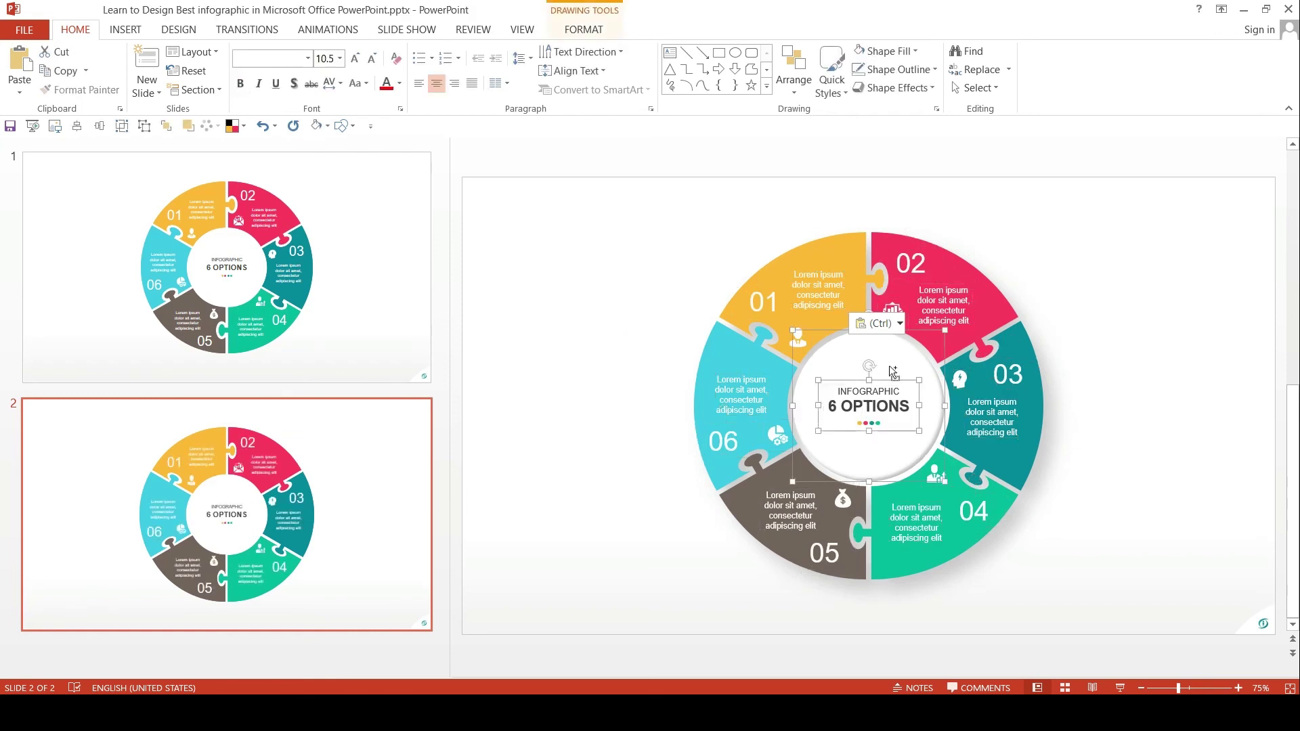
{"action": "left_click", "coordinate": [584, 29]}
{"action": "left_click", "coordinate": [1047, 54]}
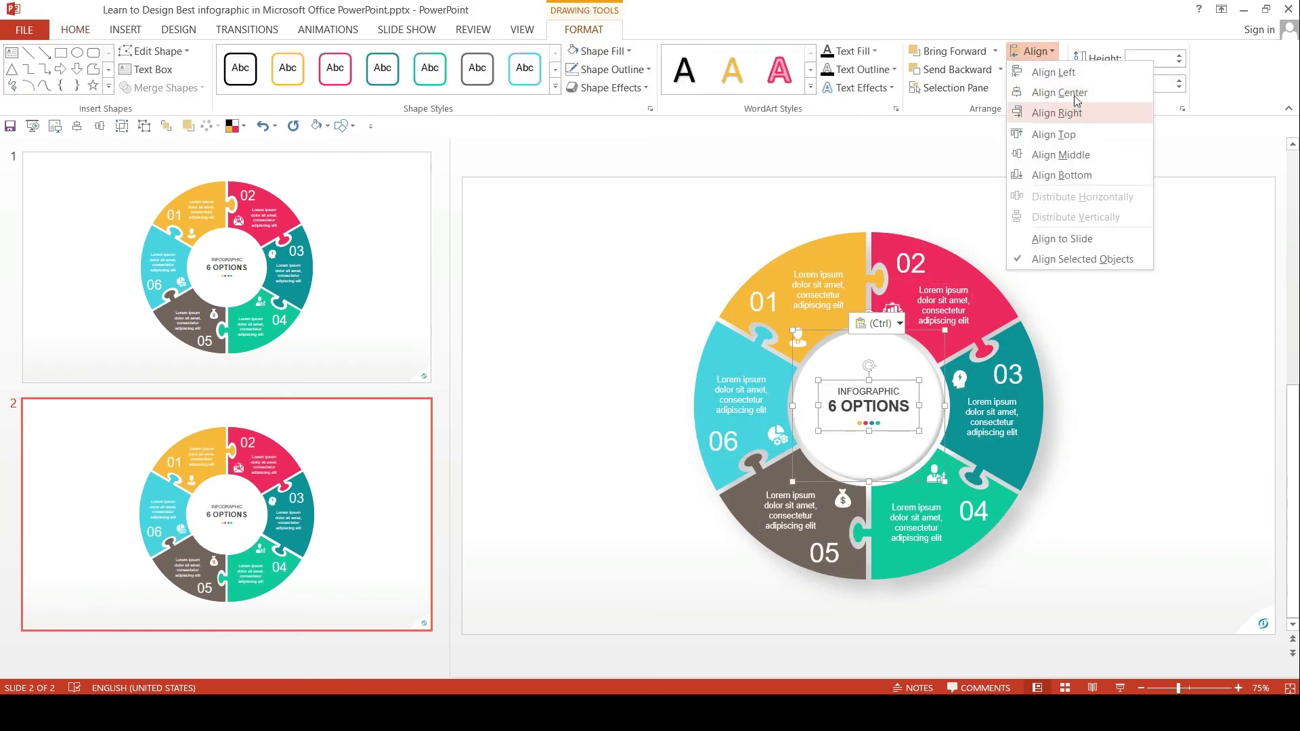
{"action": "left_click", "coordinate": [1059, 92]}
{"action": "left_click", "coordinate": [1036, 51]}
{"action": "left_click", "coordinate": [1080, 162]}
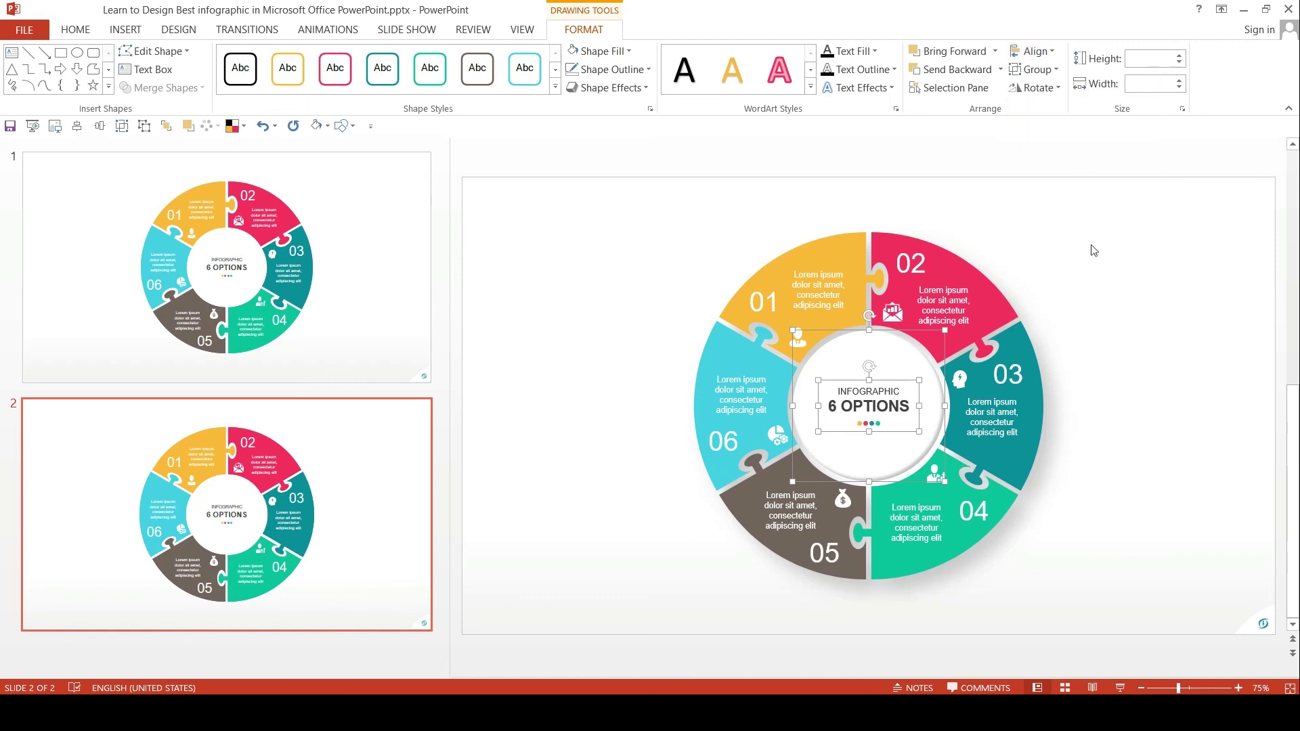
{"action": "left_click", "coordinate": [1091, 247]}
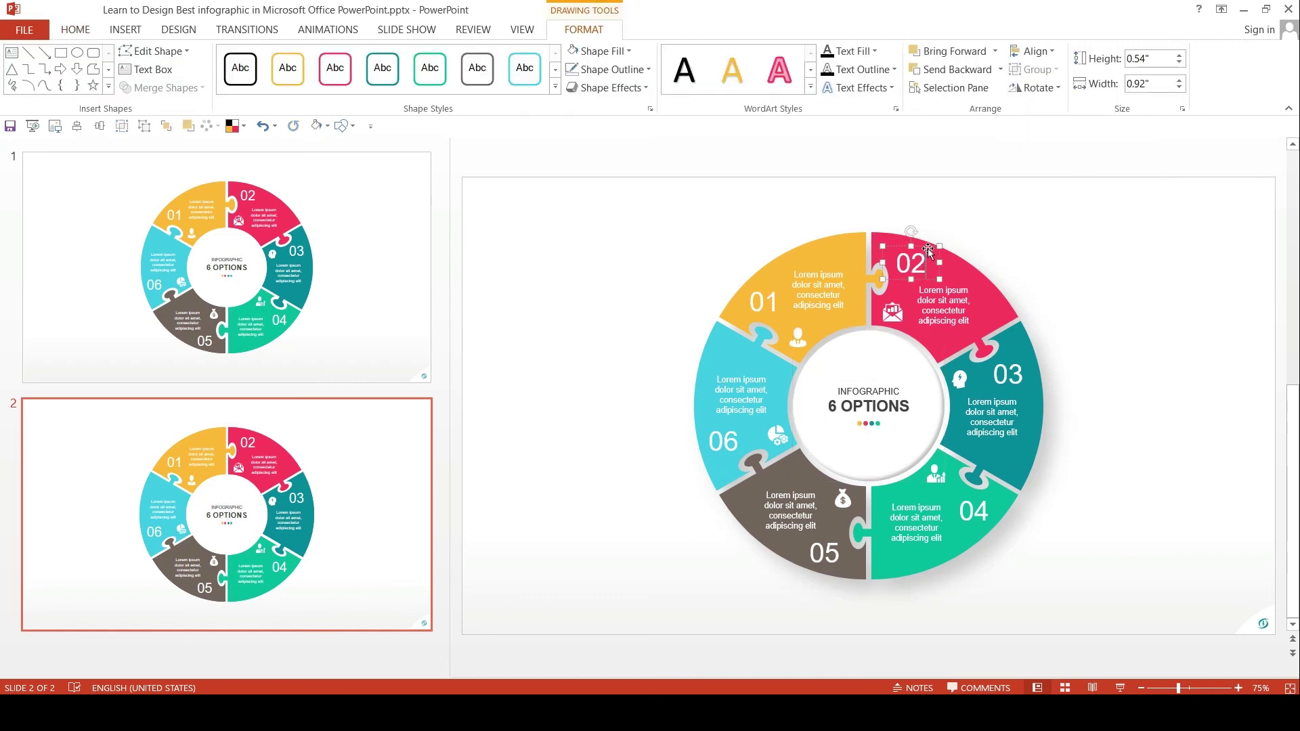
{"action": "left_click", "coordinate": [1009, 366]}
{"action": "left_click_drag", "start_coordinate": [1026, 355], "coordinate": [1027, 355]}
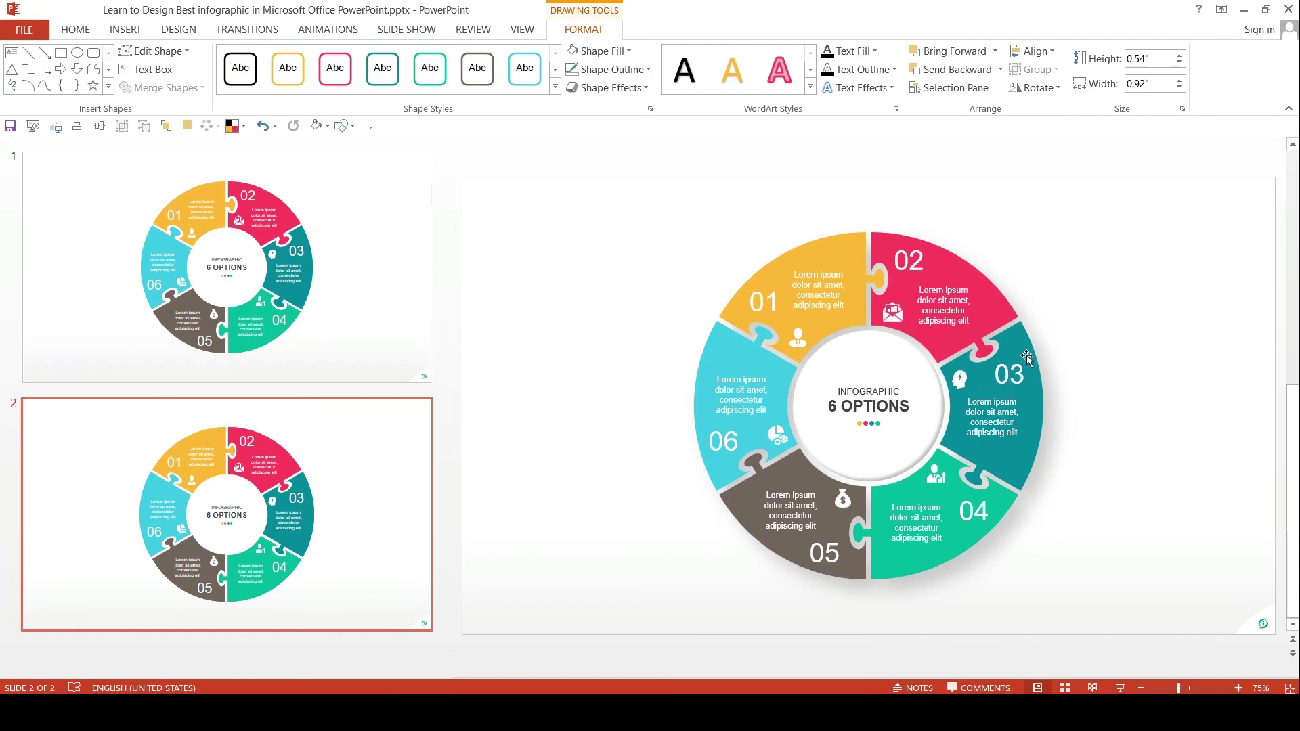
{"action": "left_click", "coordinate": [805, 331]}
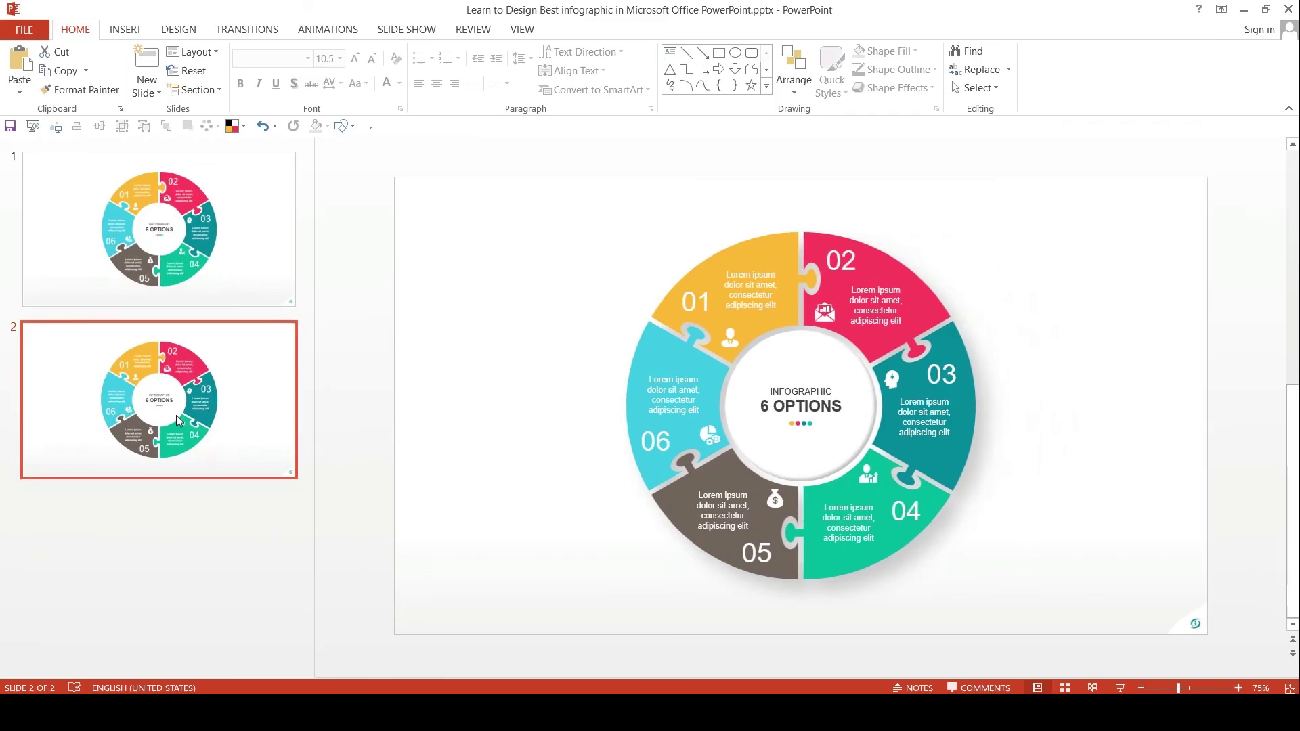
Play slide 2's finished puzzle infographic as a full-screen slide show
{"action": "left_click", "coordinate": [1120, 689]}
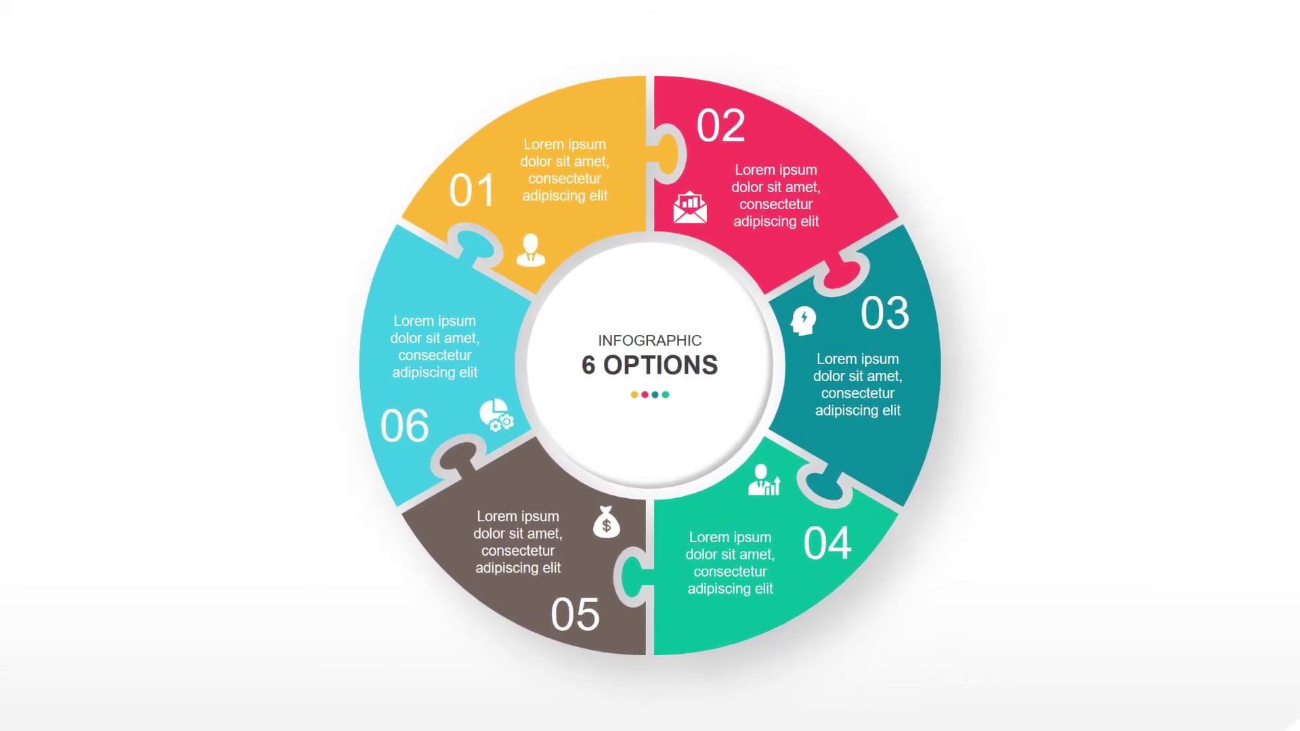